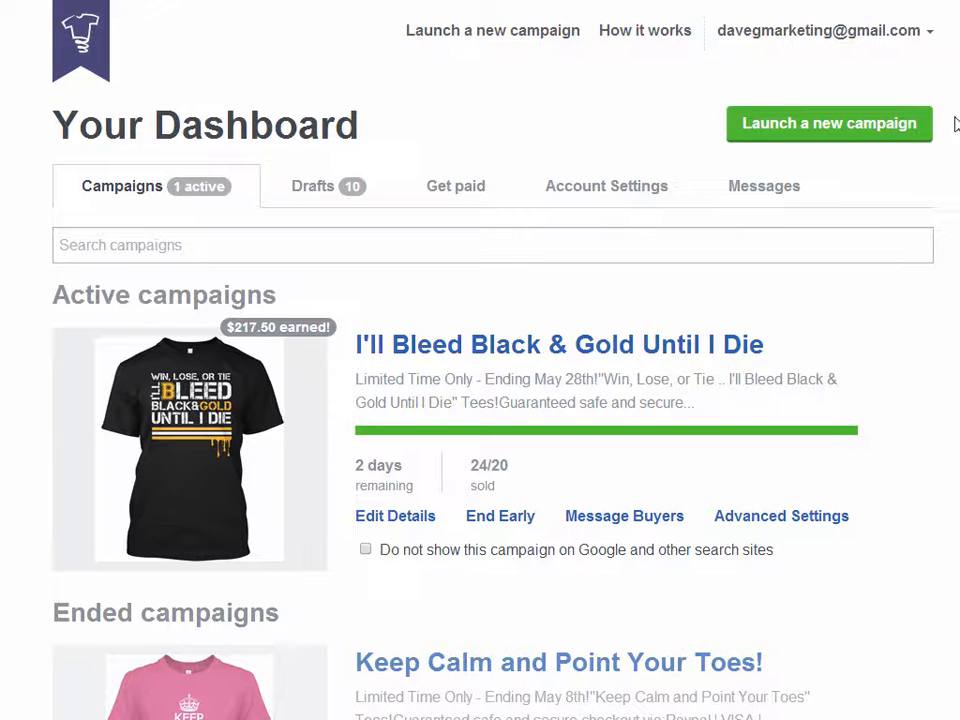
Log out of the account and open the new-account registration form.
{"action": "left_click", "coordinate": [927, 40]}
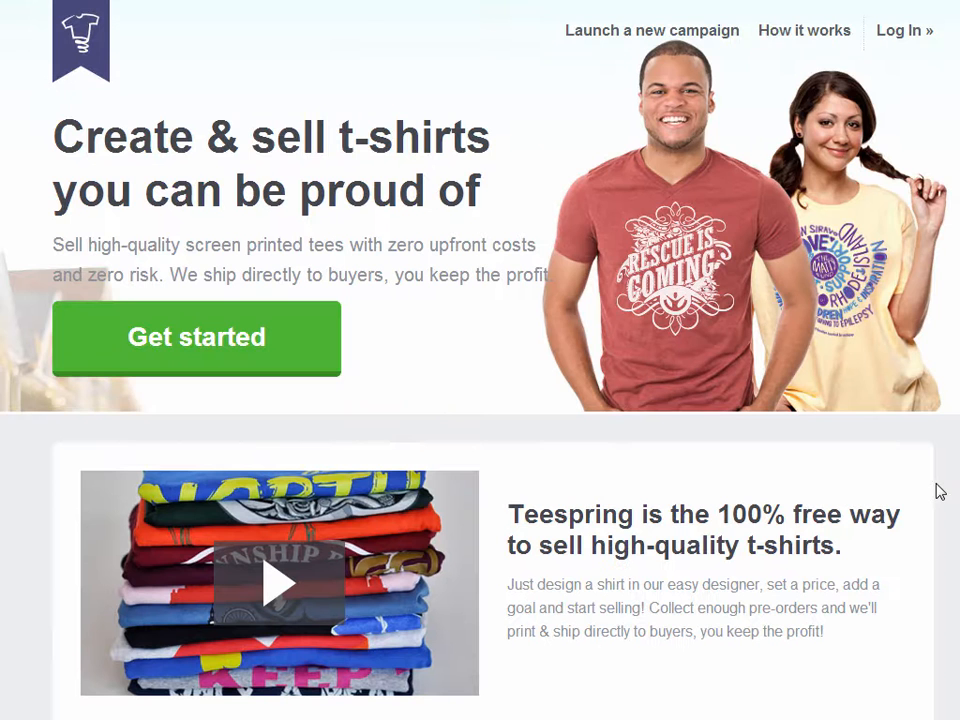
{"action": "left_click", "coordinate": [898, 33]}
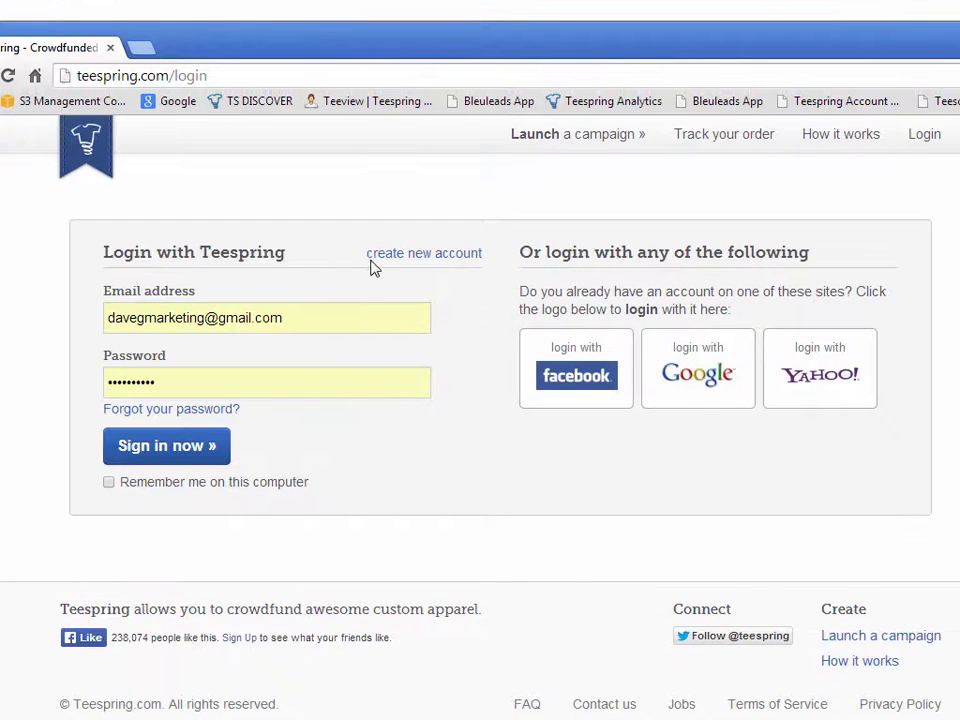
{"action": "left_click", "coordinate": [403, 256]}
{"action": "left_click", "coordinate": [167, 326]}
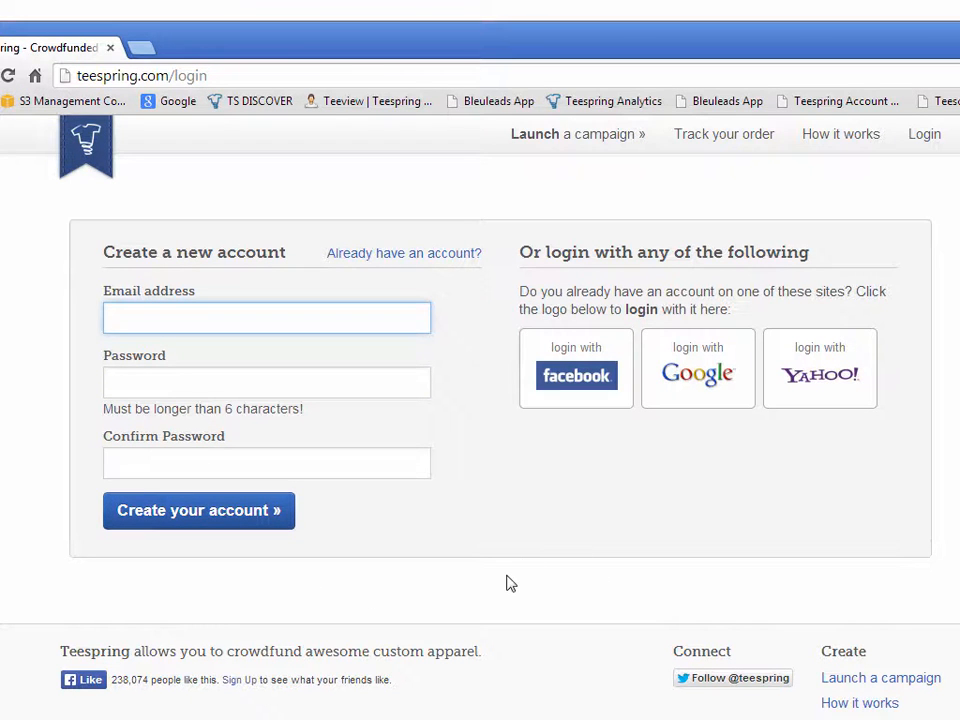
Sign in with the existing account's saved credentials and launch a new campaign from the dashboard.
{"action": "left_click", "coordinate": [926, 140]}
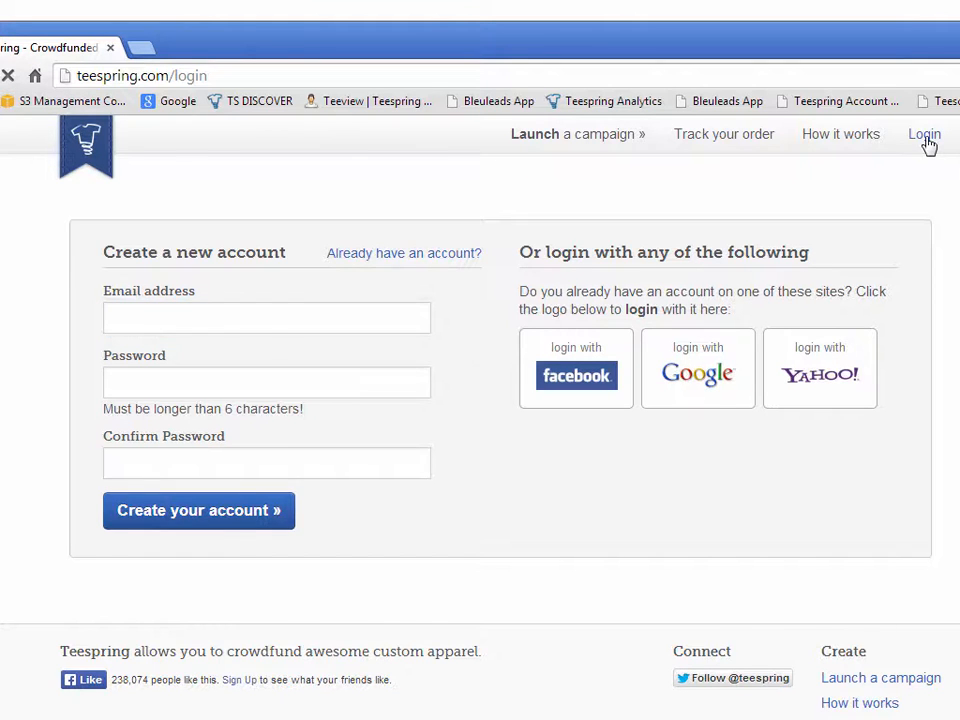
{"action": "left_click", "coordinate": [187, 448]}
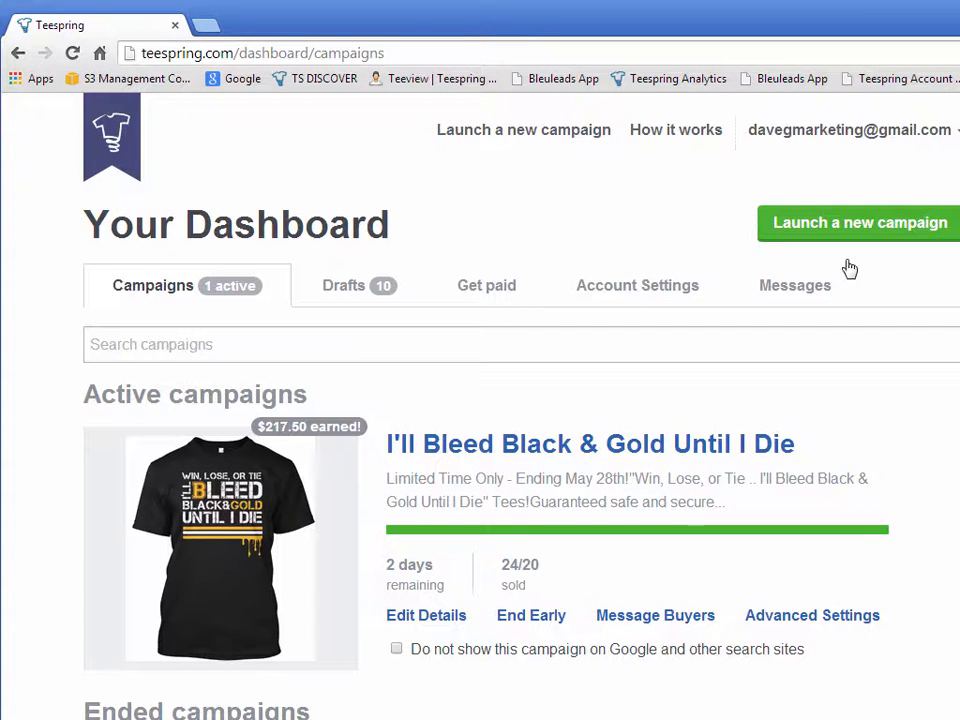
{"action": "left_click_drag", "start_coordinate": [959, 533], "coordinate": [959, 533]}
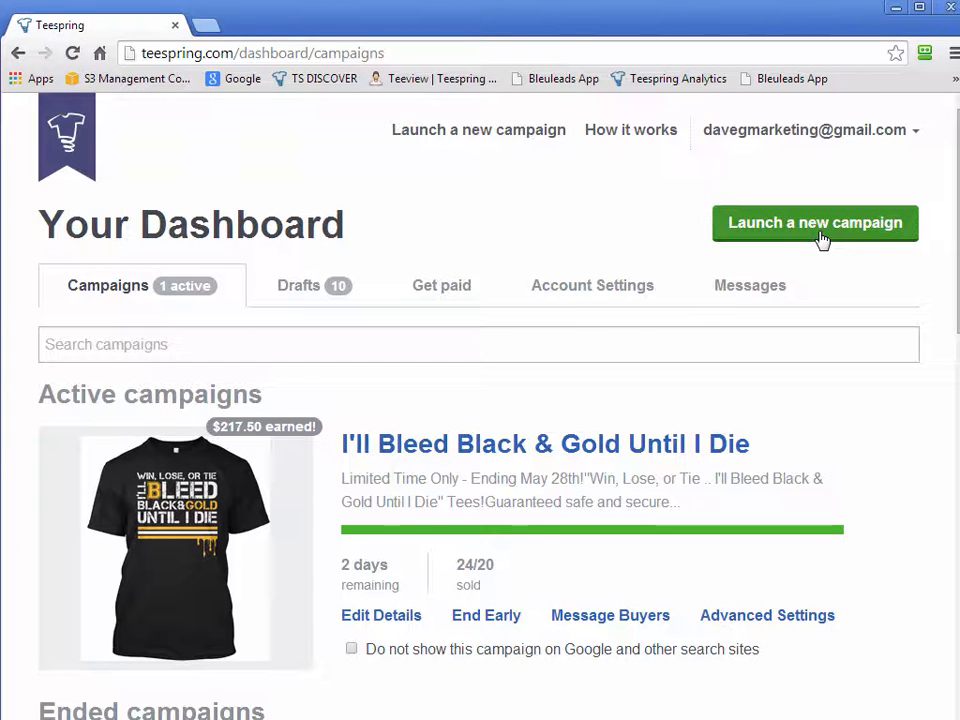
{"action": "left_click", "coordinate": [786, 232]}
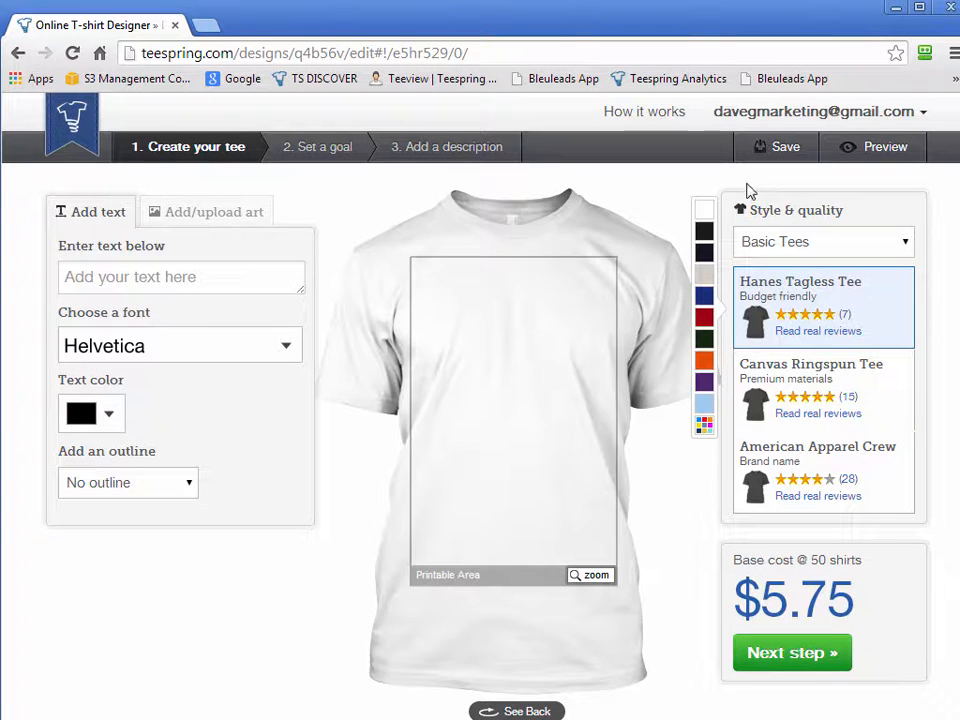
Try navy as the color of the Hanes Tagless Tee and settle on black.
{"action": "left_click", "coordinate": [706, 233]}
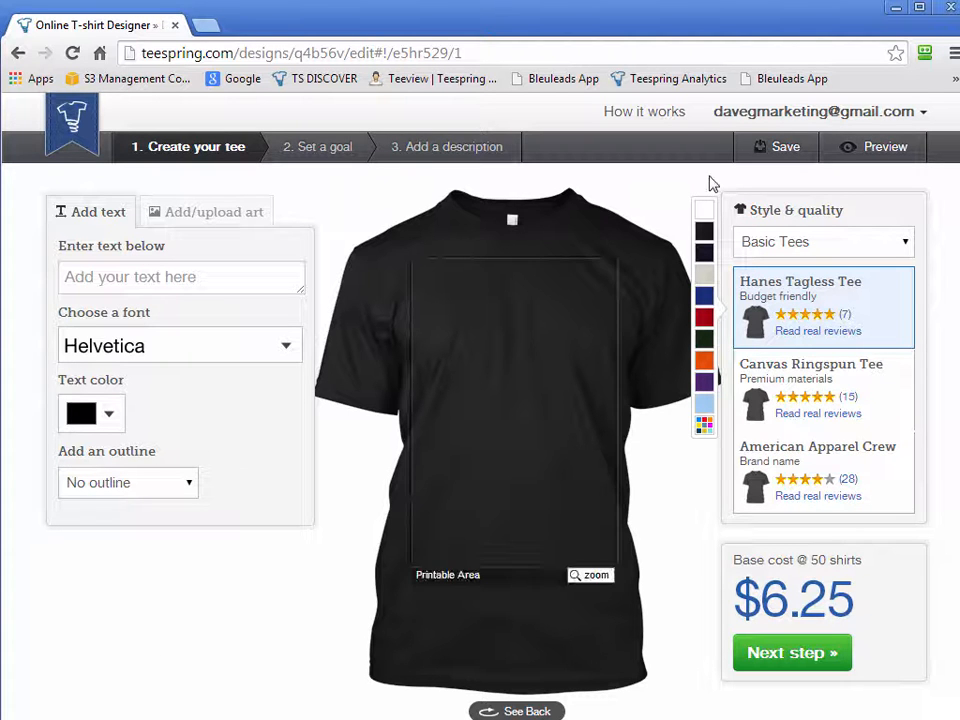
{"action": "left_click", "coordinate": [705, 254]}
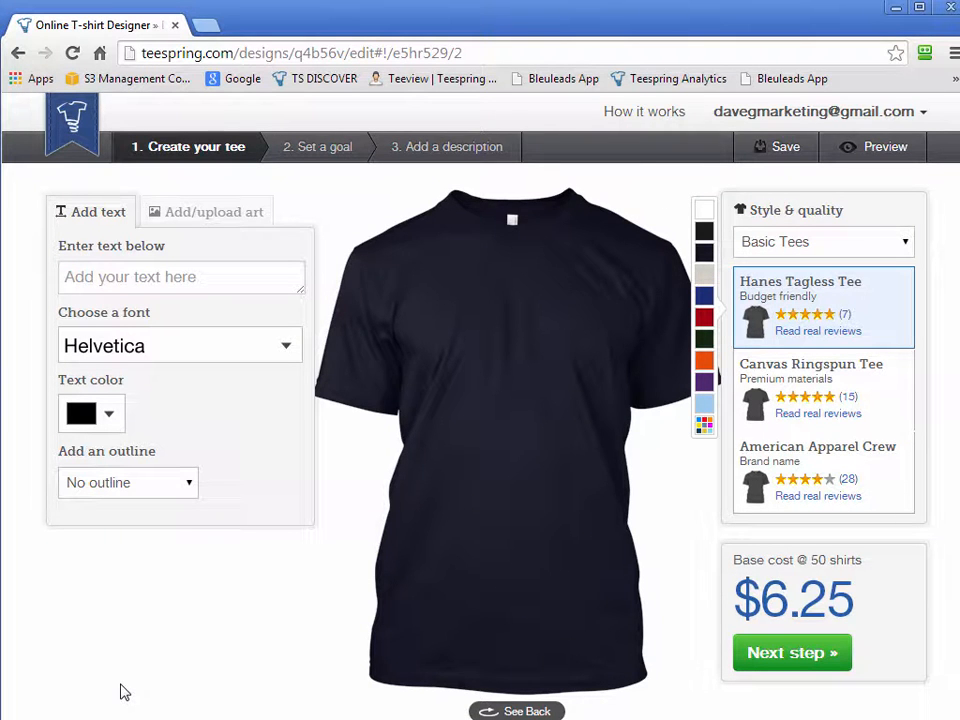
{"action": "left_click", "coordinate": [705, 231]}
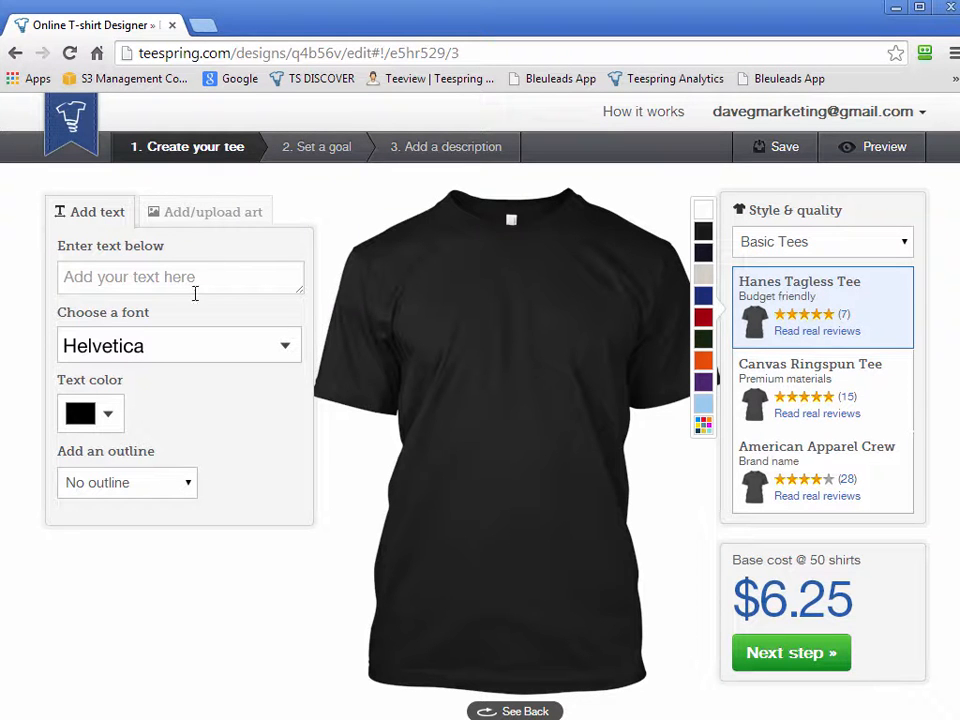
Add the text "Keep Calm" to the front of the shirt and set its font to College.
{"action": "left_click", "coordinate": [155, 278]}
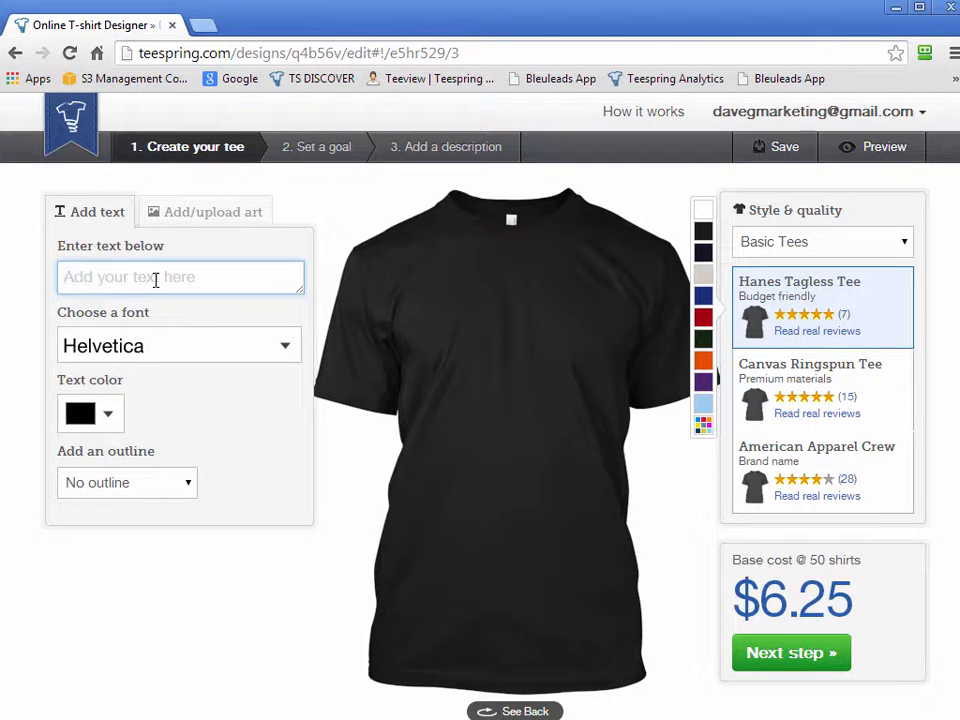
{"action": "type", "text": "Keep Calm"}
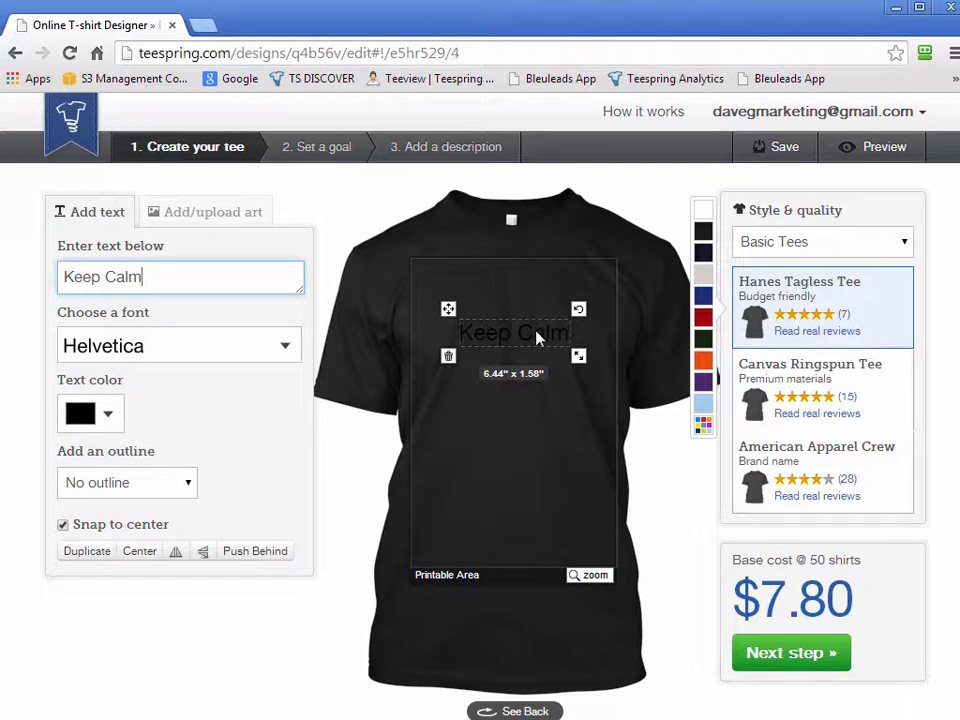
{"action": "left_click", "coordinate": [276, 350]}
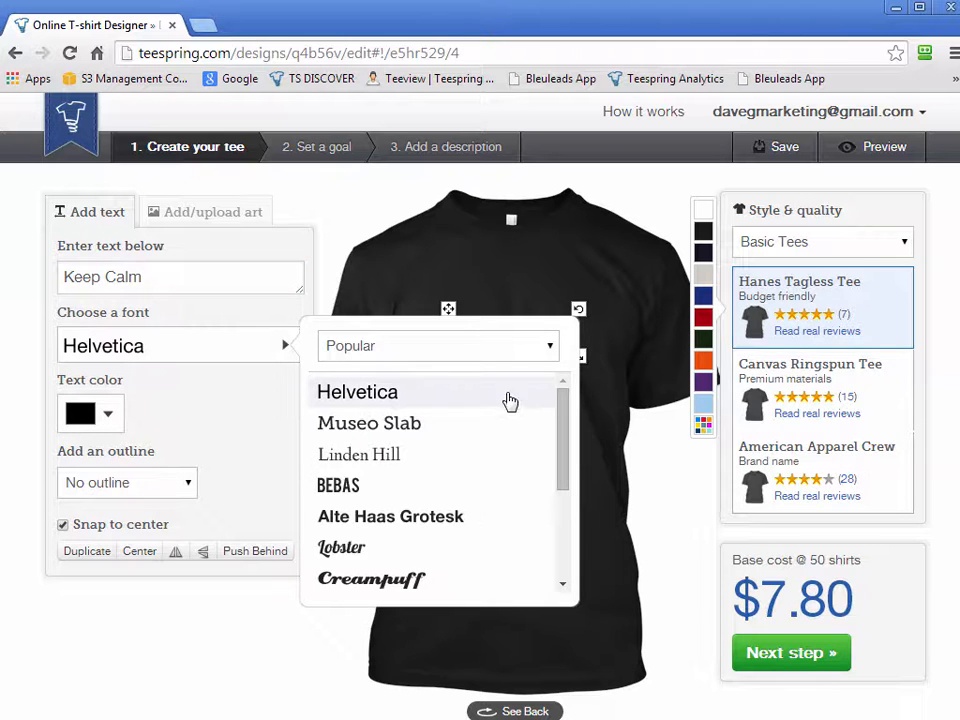
{"action": "left_click_drag", "start_coordinate": [558, 410], "coordinate": [561, 508]}
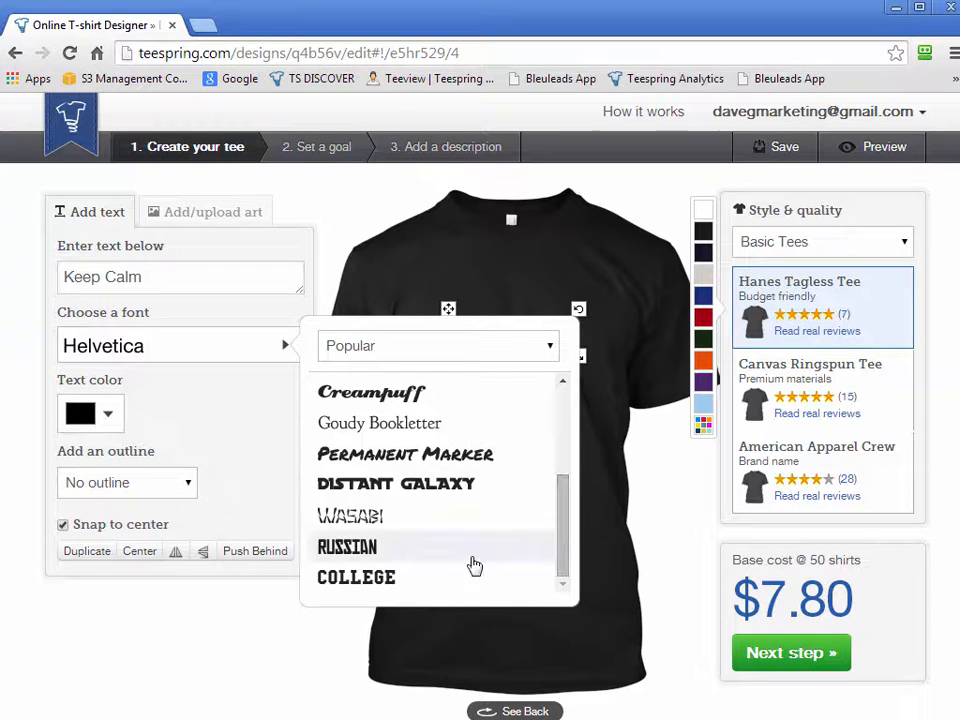
{"action": "left_click", "coordinate": [418, 584]}
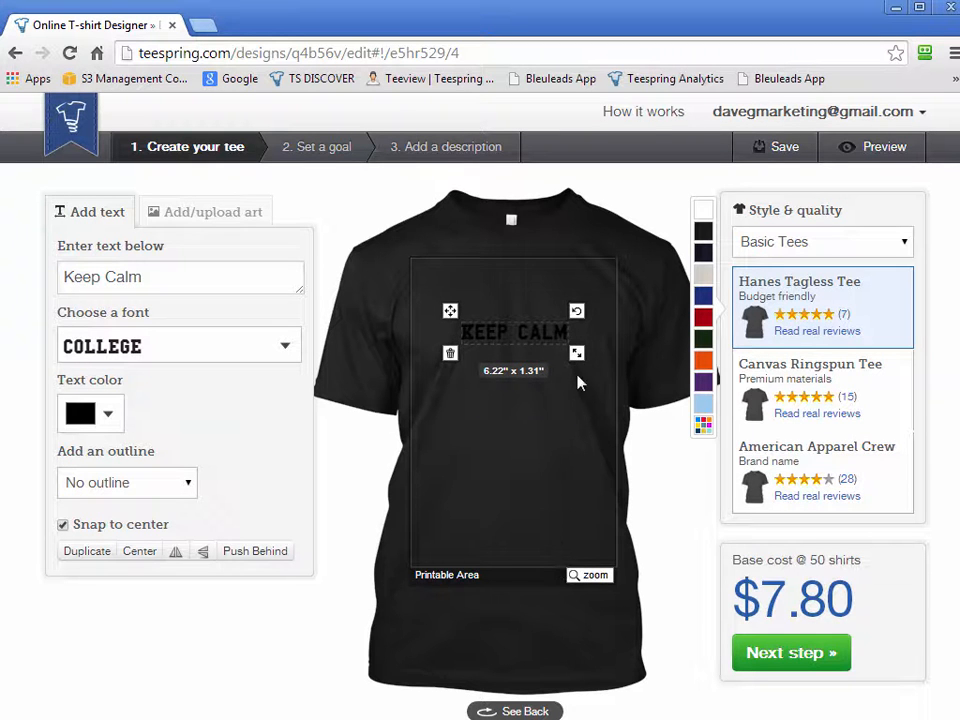
Enlarge the "Keep Calm" text to about 8.58" x 1.81" and color it white.
{"action": "left_click_drag", "start_coordinate": [580, 363], "coordinate": [600, 362]}
{"action": "left_click", "coordinate": [80, 423]}
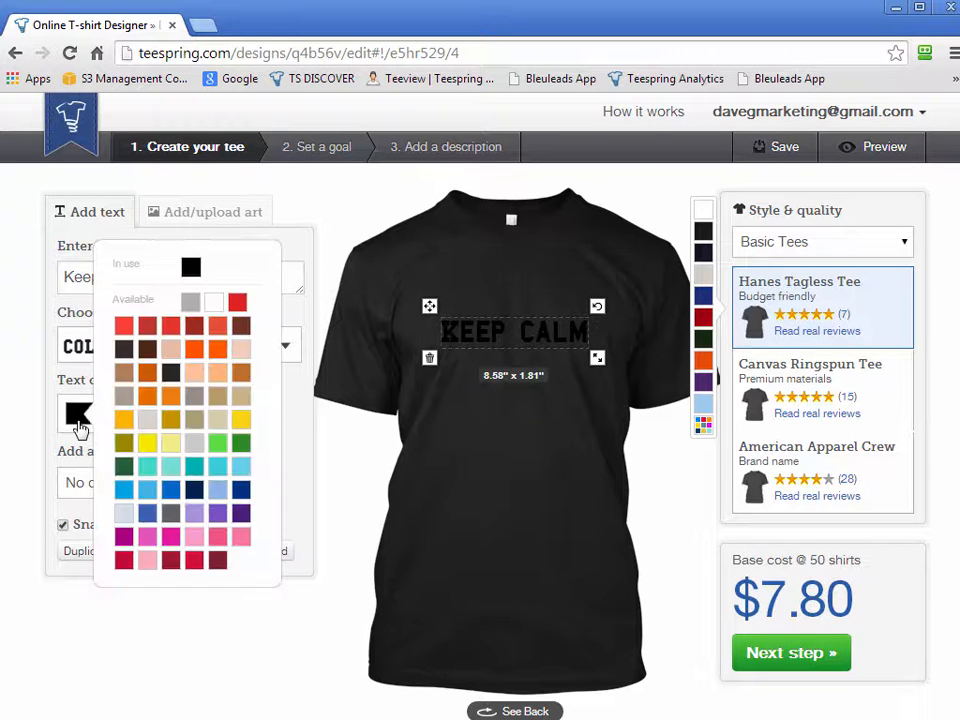
{"action": "left_click", "coordinate": [213, 303]}
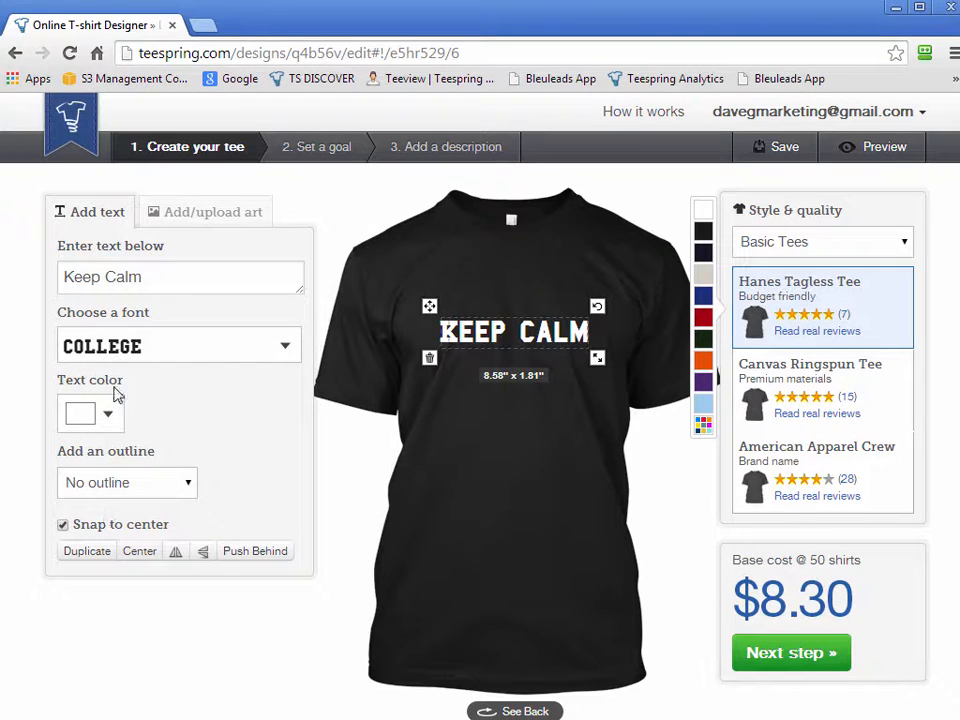
Replace the wording of the "Keep Calm" text with "This is".
{"action": "left_click", "coordinate": [156, 276]}
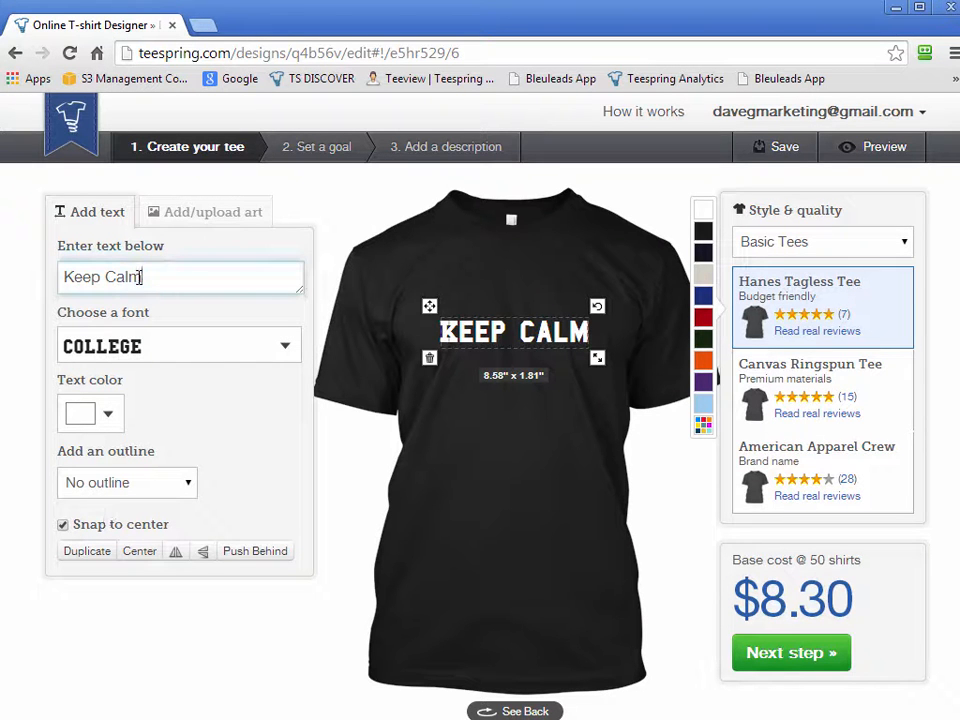
{"action": "triple_click", "coordinate": [209, 278]}
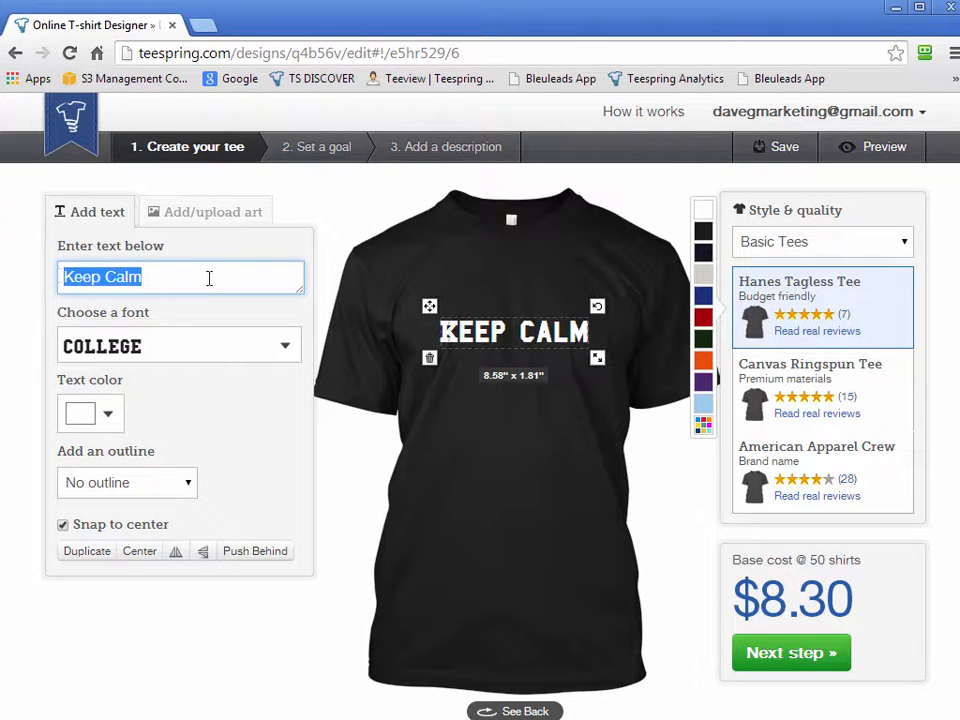
{"action": "type", "text": "This is"}
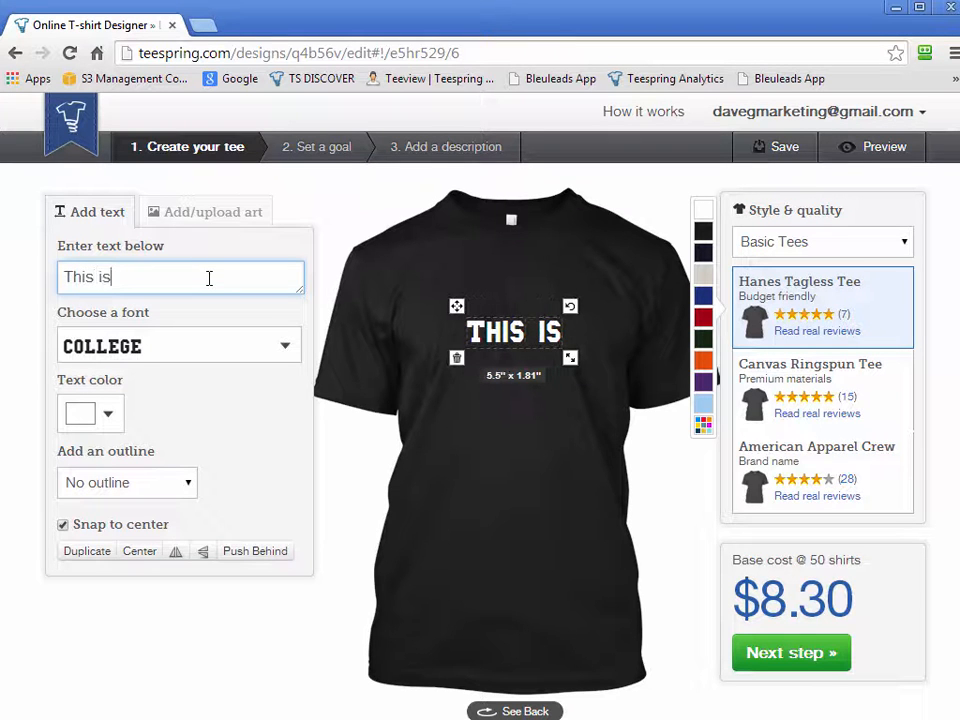
{"action": "left_click", "coordinate": [570, 392]}
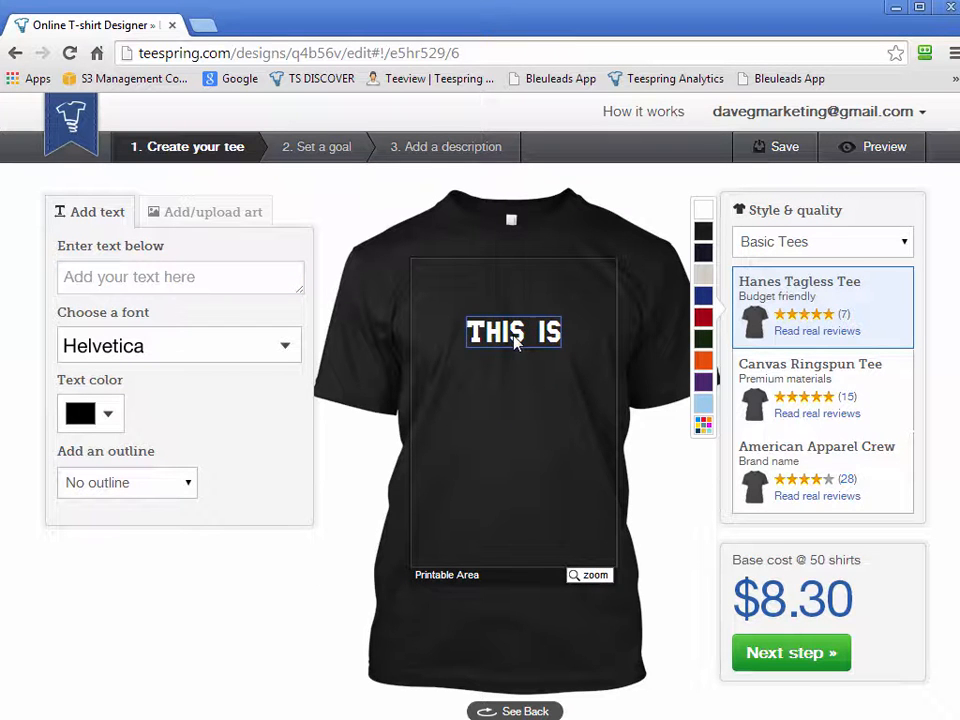
Move the shirt text slightly higher along the vertical center line and change its wording to "KEEP CALM".
{"action": "mouse_move", "coordinate": [518, 332]}
{"action": "left_mouse_down"}
{"action": "mouse_move", "coordinate": [513, 293]}
{"action": "mouse_move", "coordinate": [513, 313]}
{"action": "left_mouse_up"}
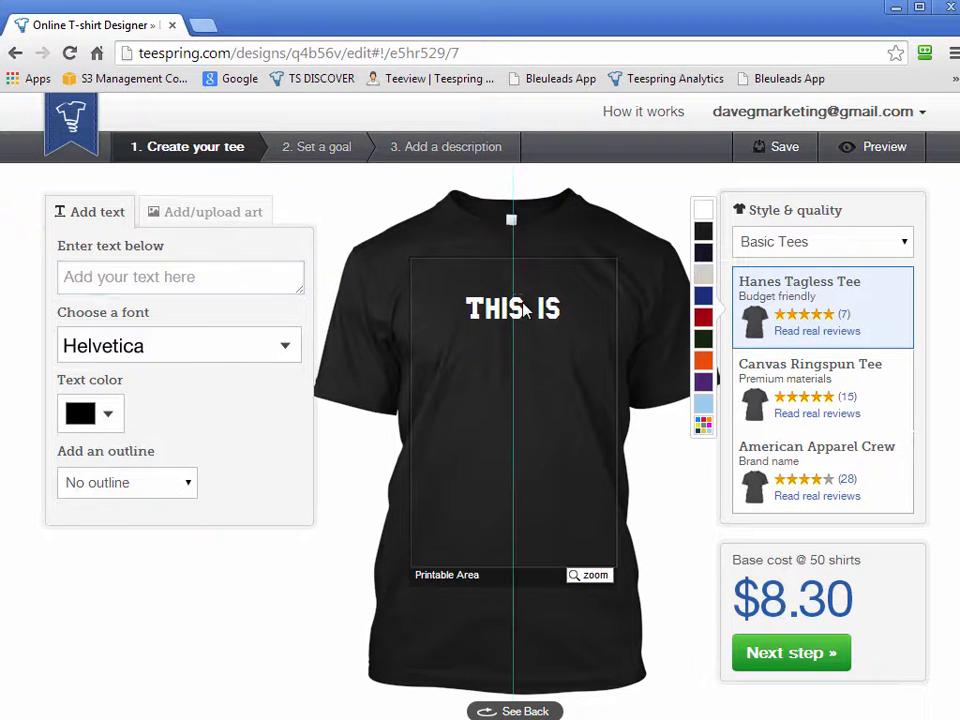
{"action": "left_click", "coordinate": [524, 311]}
{"action": "triple_click", "coordinate": [181, 277]}
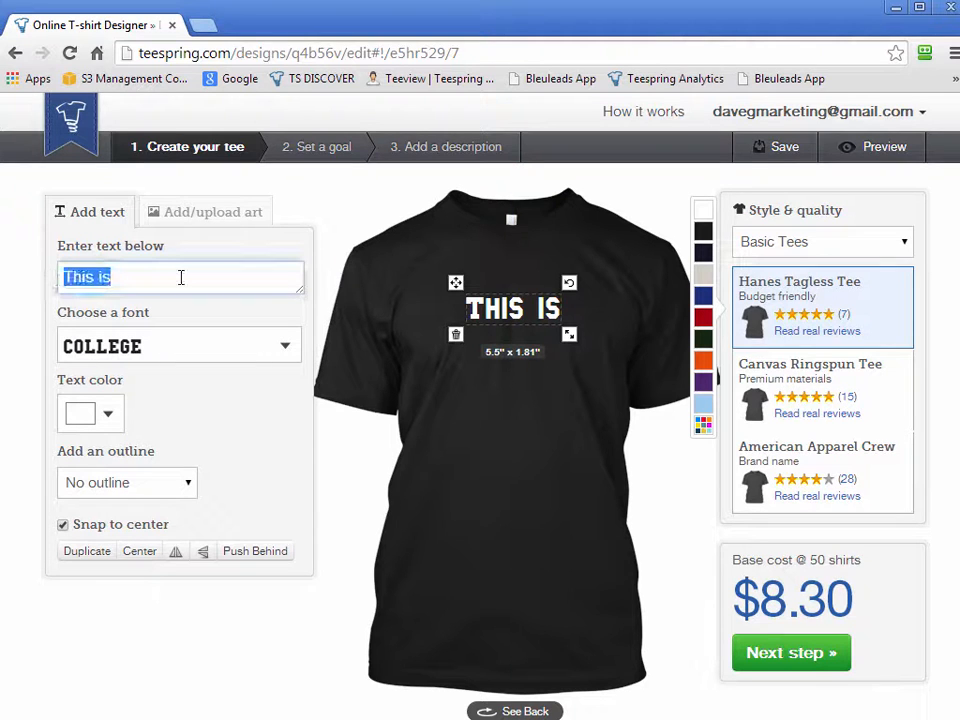
{"action": "type", "text": "KEEP CALM"}
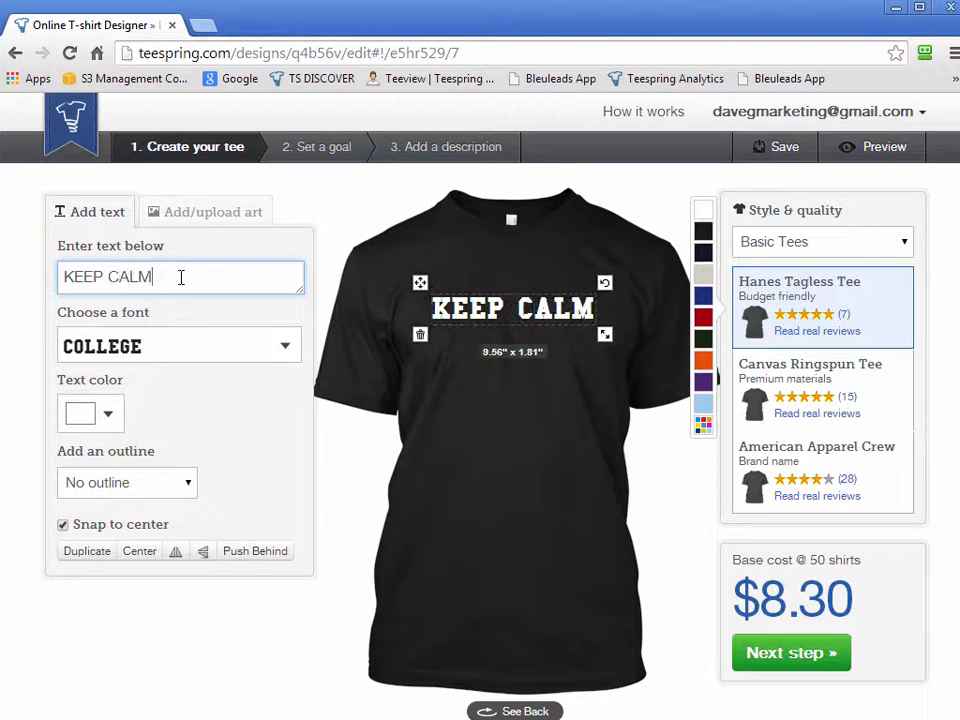
{"action": "left_click", "coordinate": [516, 414]}
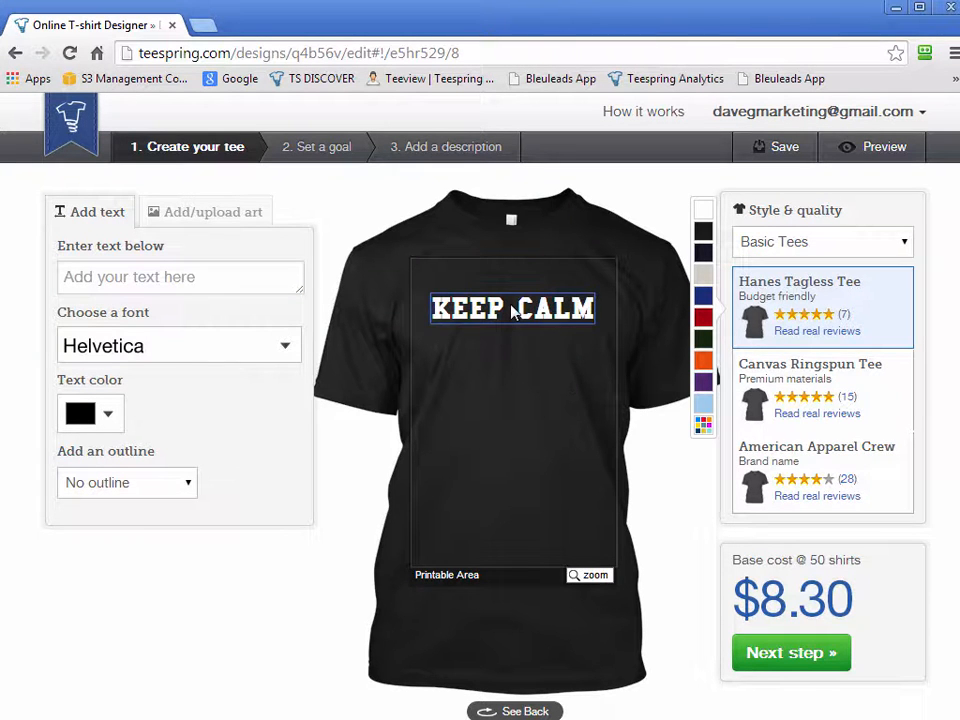
Add the text "and" in white Helvetica, centered just below "KEEP CALM".
{"action": "left_click", "coordinate": [136, 275]}
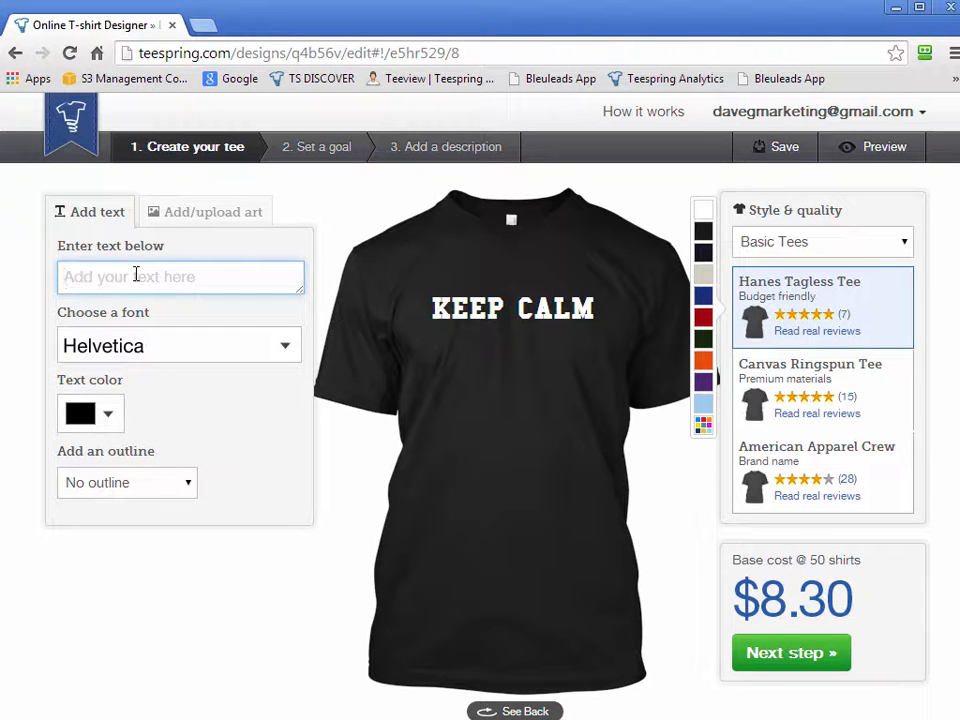
{"action": "type", "text": "and"}
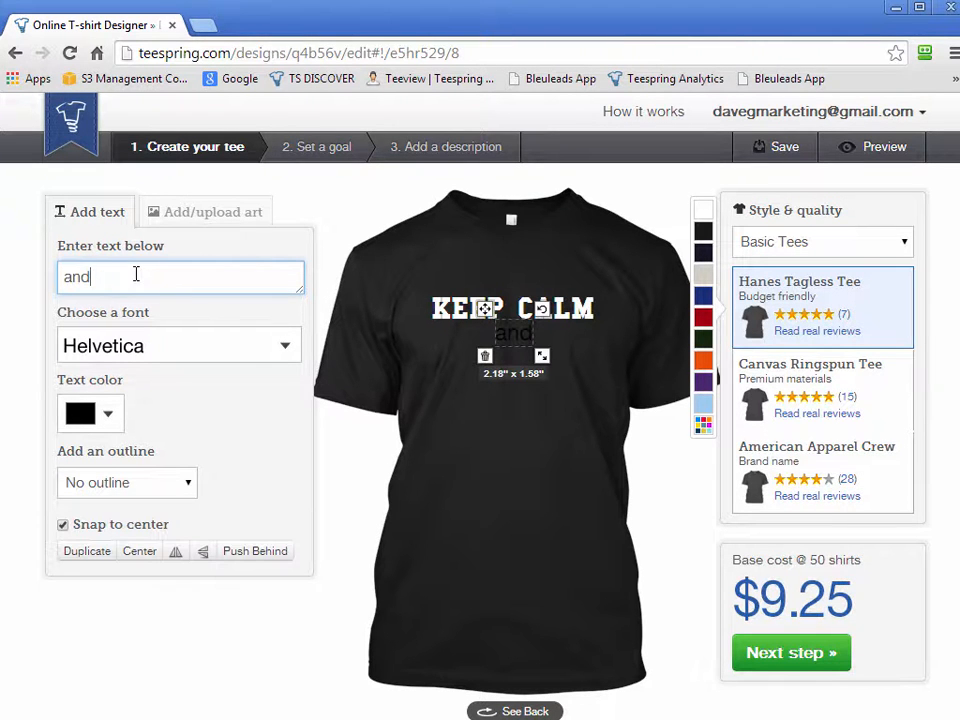
{"action": "left_click", "coordinate": [80, 420]}
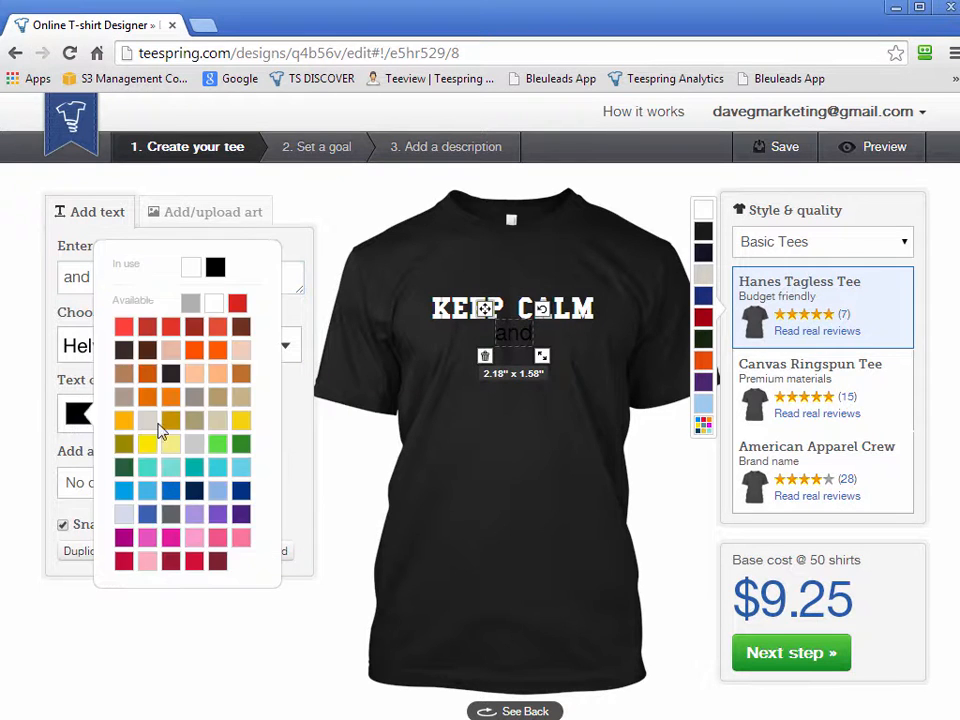
{"action": "left_click", "coordinate": [190, 268]}
{"action": "left_click", "coordinate": [546, 447]}
{"action": "left_click_drag", "start_coordinate": [527, 335], "coordinate": [530, 342]}
{"action": "left_click", "coordinate": [568, 336]}
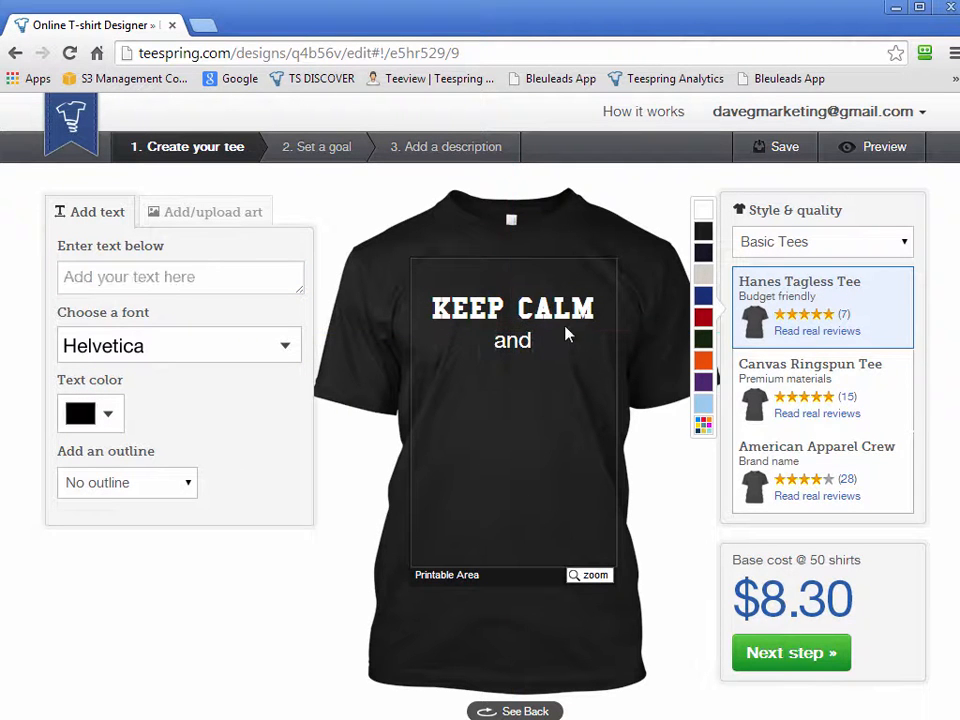
{"action": "left_click", "coordinate": [566, 316]}
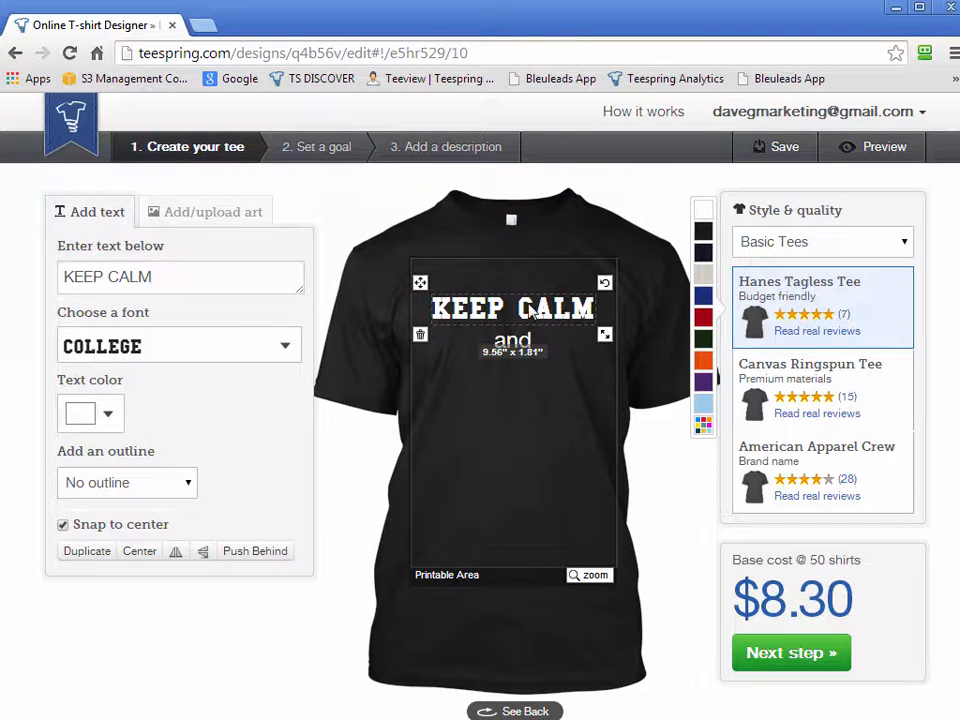
{"action": "left_click", "coordinate": [514, 396]}
Add the text "BE COOL" centered below "and" and color it white.
{"action": "left_click", "coordinate": [181, 276]}
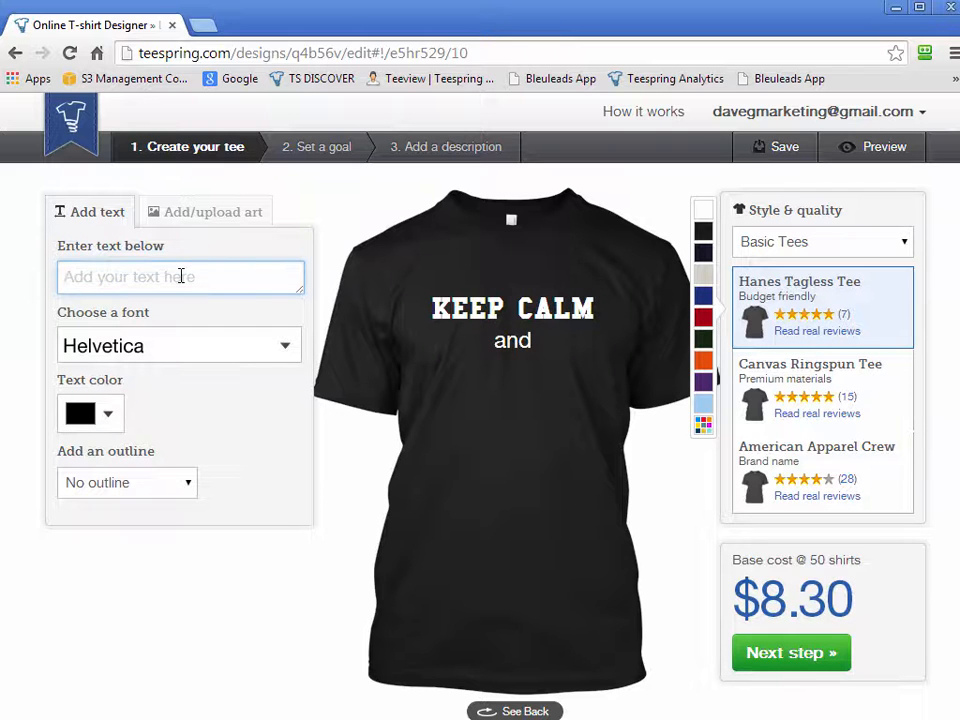
{"action": "type", "text": "BE COOL"}
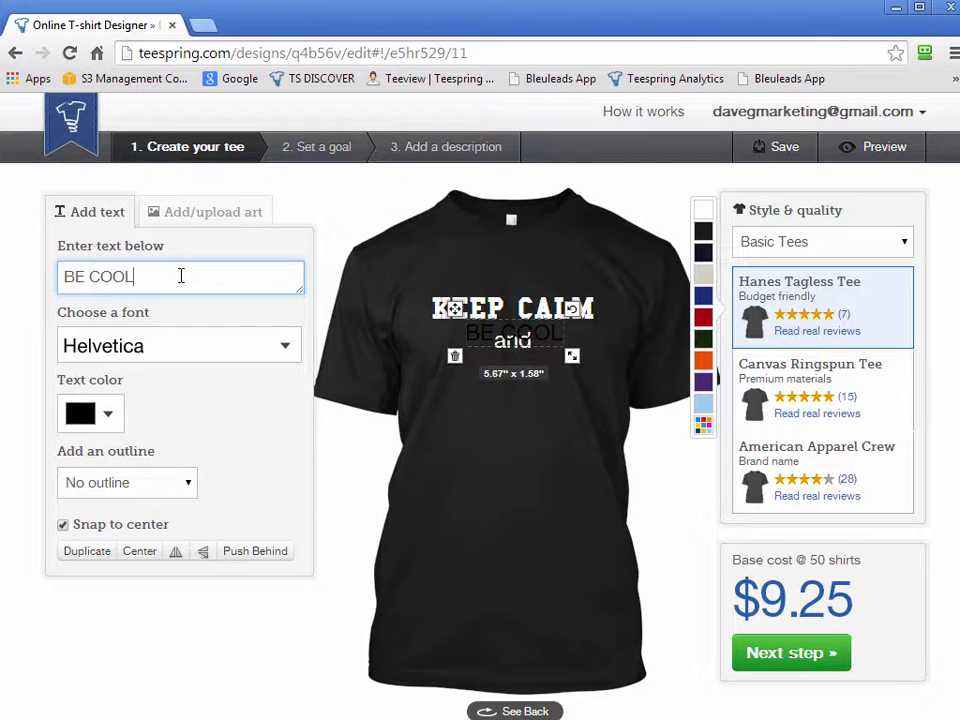
{"action": "left_click_drag", "start_coordinate": [533, 338], "coordinate": [527, 379]}
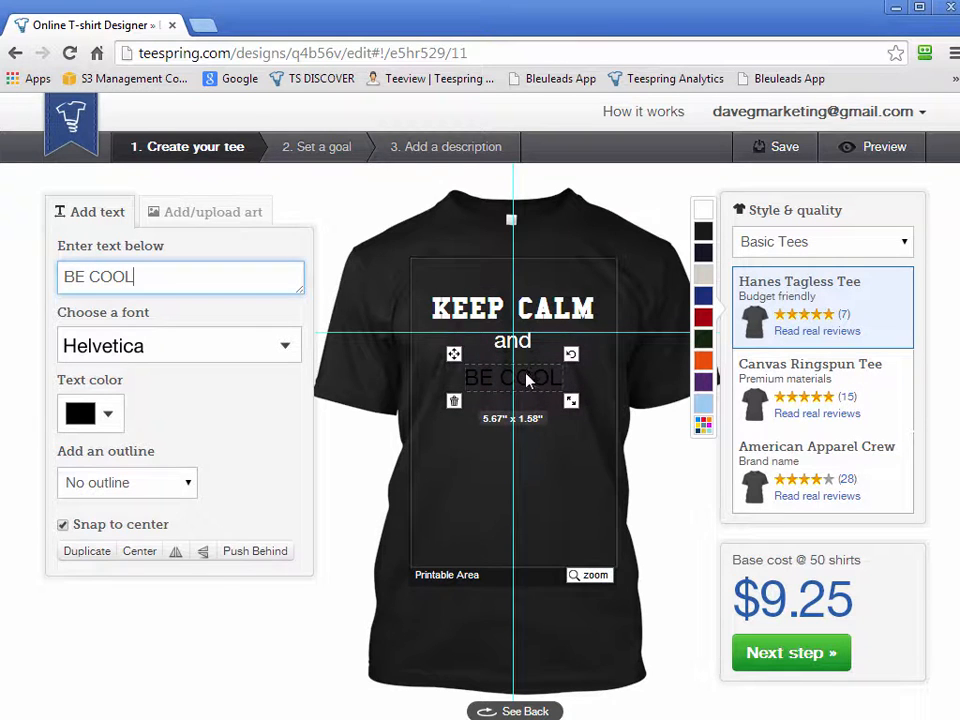
{"action": "left_click", "coordinate": [83, 418]}
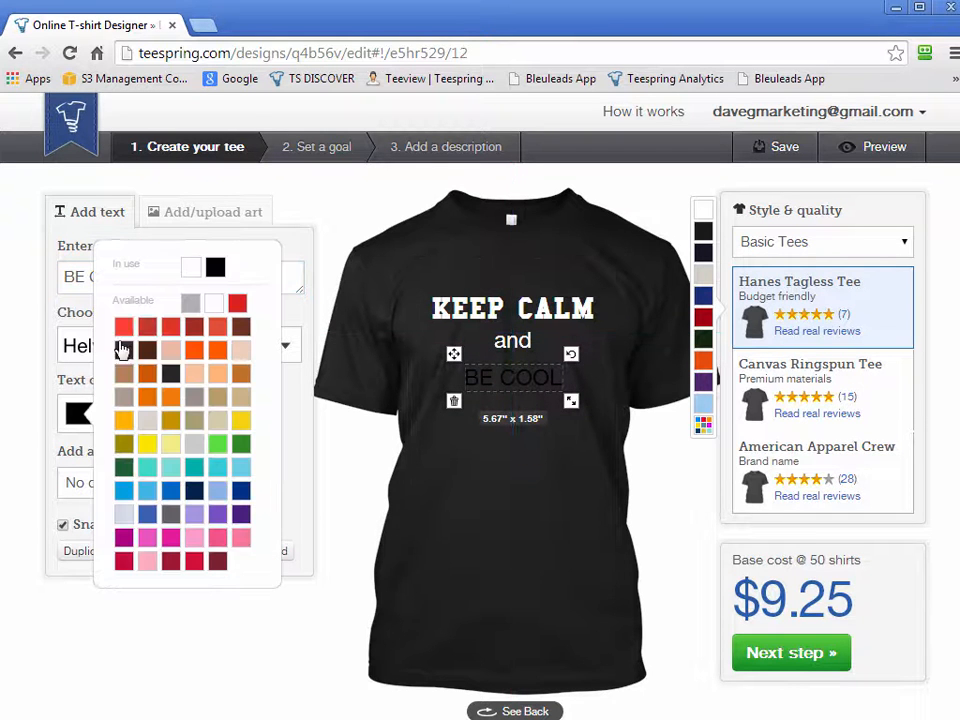
{"action": "left_click", "coordinate": [191, 306]}
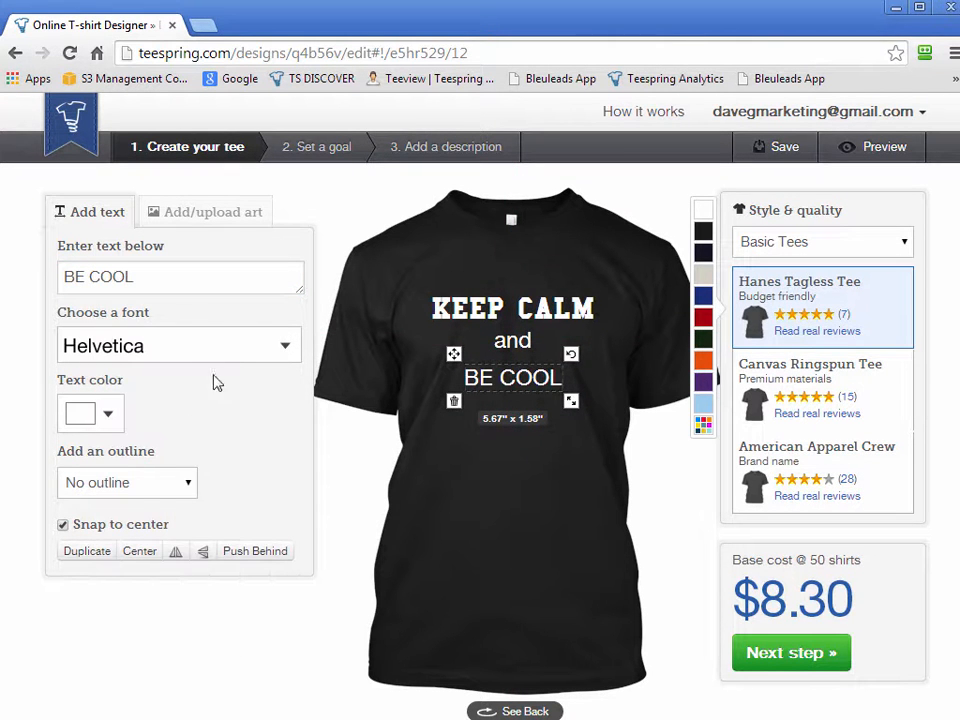
Set the "BE COOL" text to the Creampuff font, enlarge it slightly and tilt it counterclockwise.
{"action": "left_click", "coordinate": [285, 350]}
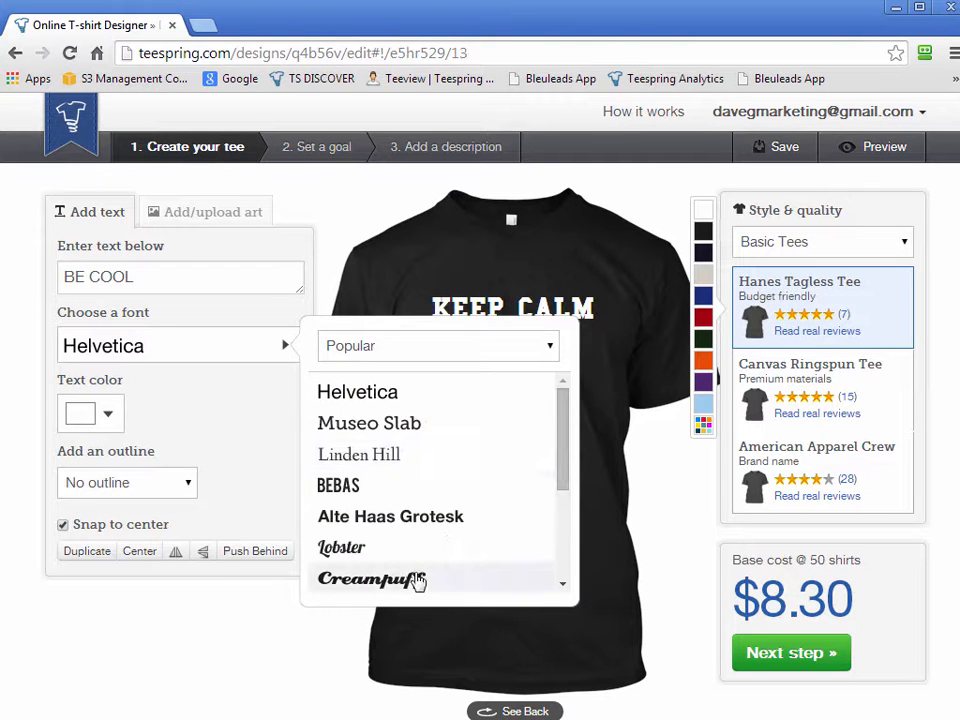
{"action": "left_click", "coordinate": [417, 581]}
{"action": "left_click_drag", "start_coordinate": [575, 400], "coordinate": [600, 404]}
{"action": "left_click_drag", "start_coordinate": [598, 351], "coordinate": [571, 369]}
{"action": "left_click", "coordinate": [553, 587]}
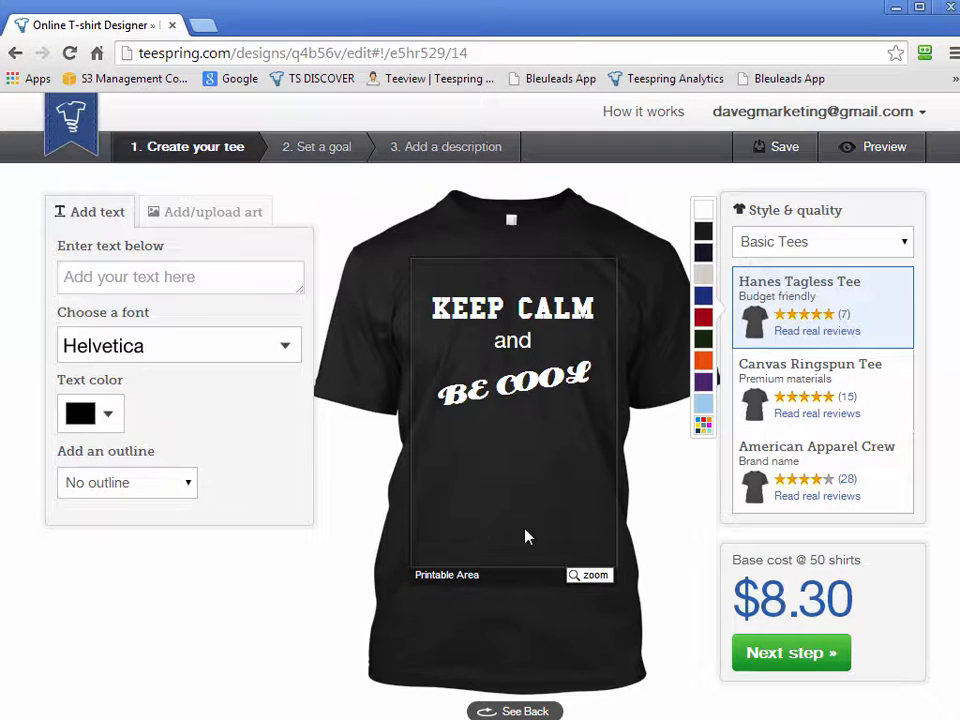
Add the EMS Symbol artwork from the Popular category of the art library to the shirt.
{"action": "left_click", "coordinate": [208, 216]}
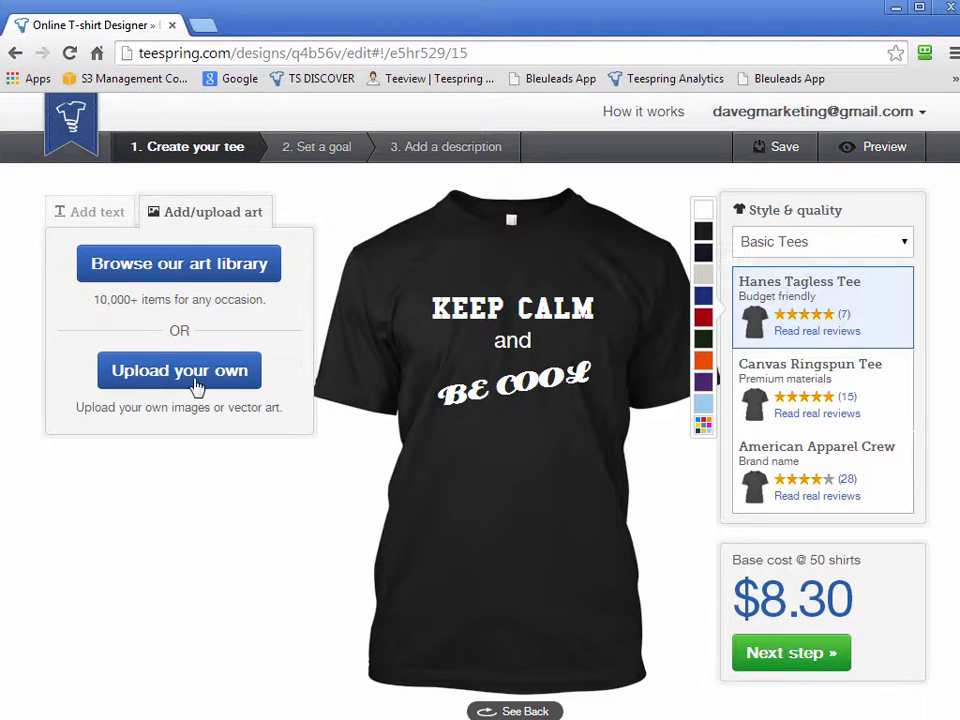
{"action": "left_click", "coordinate": [160, 268]}
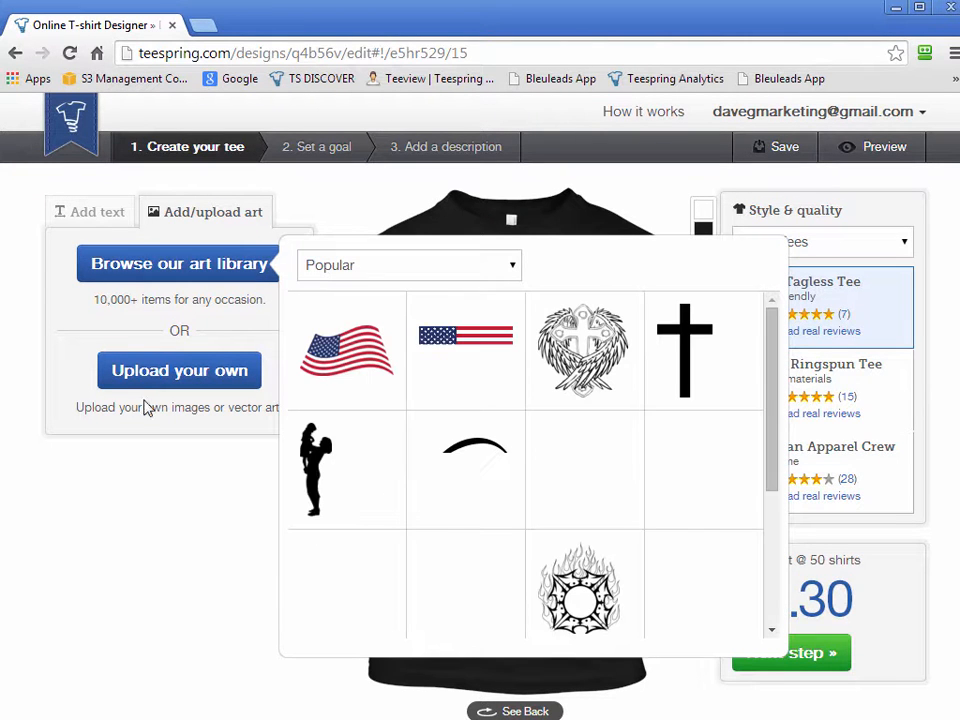
{"action": "left_click_drag", "start_coordinate": [779, 355], "coordinate": [783, 452]}
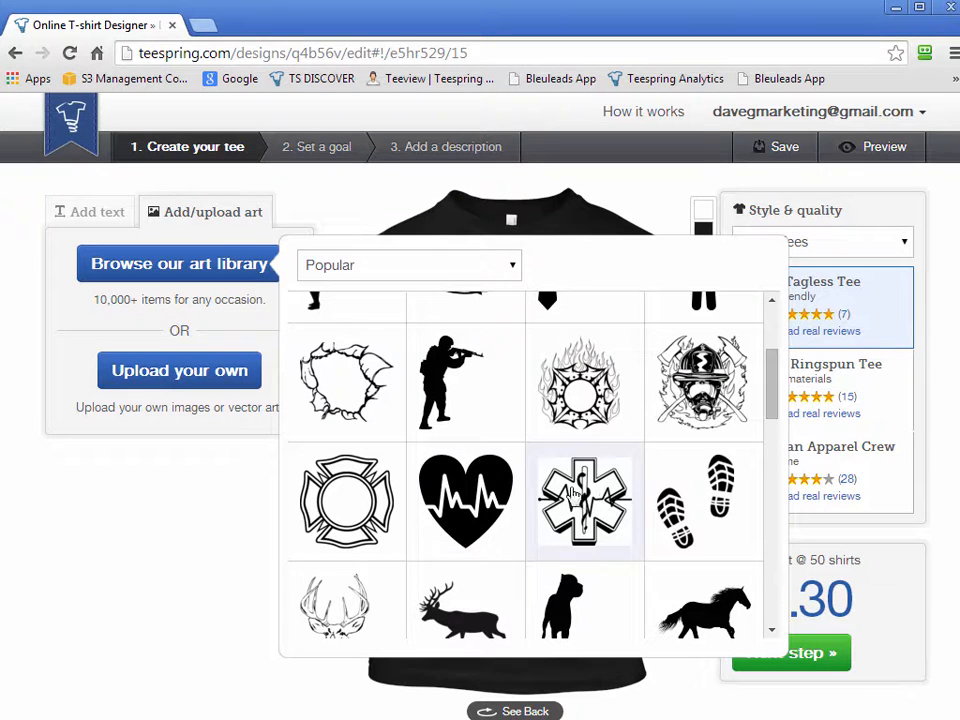
{"action": "mouse_move", "coordinate": [771, 380]}
{"action": "left_mouse_down"}
{"action": "mouse_move", "coordinate": [773, 363]}
{"action": "mouse_move", "coordinate": [773, 388]}
{"action": "left_mouse_up"}
{"action": "left_click", "coordinate": [584, 467]}
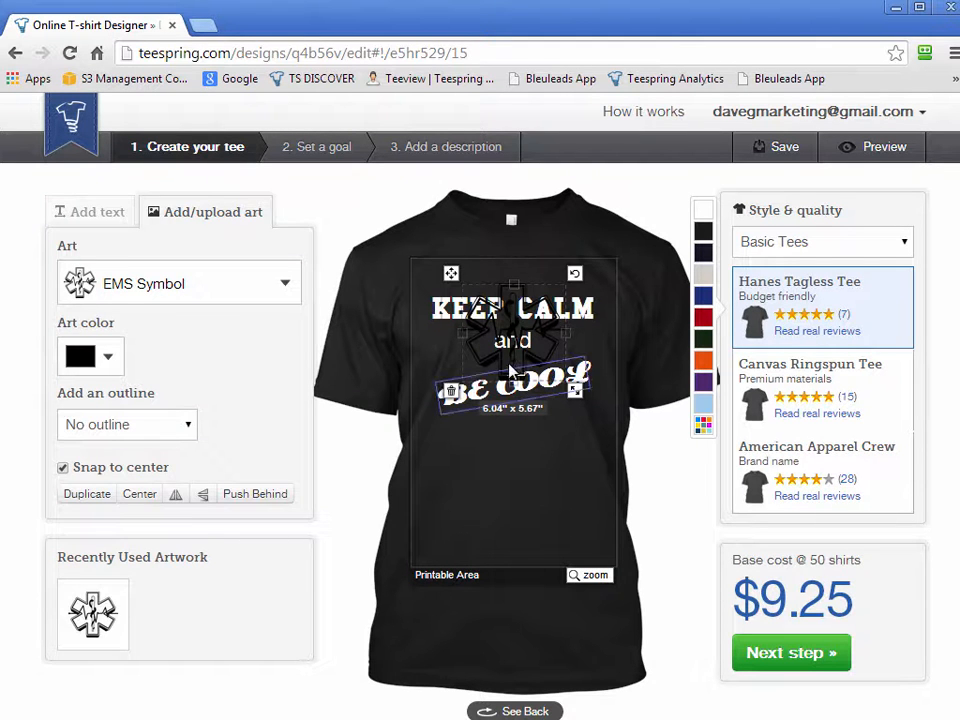
Move the EMS symbol down the center line to below "BE COOL" and color it yellow.
{"action": "left_click", "coordinate": [525, 390]}
{"action": "left_click", "coordinate": [481, 355]}
{"action": "left_click_drag", "start_coordinate": [452, 278], "coordinate": [453, 430]}
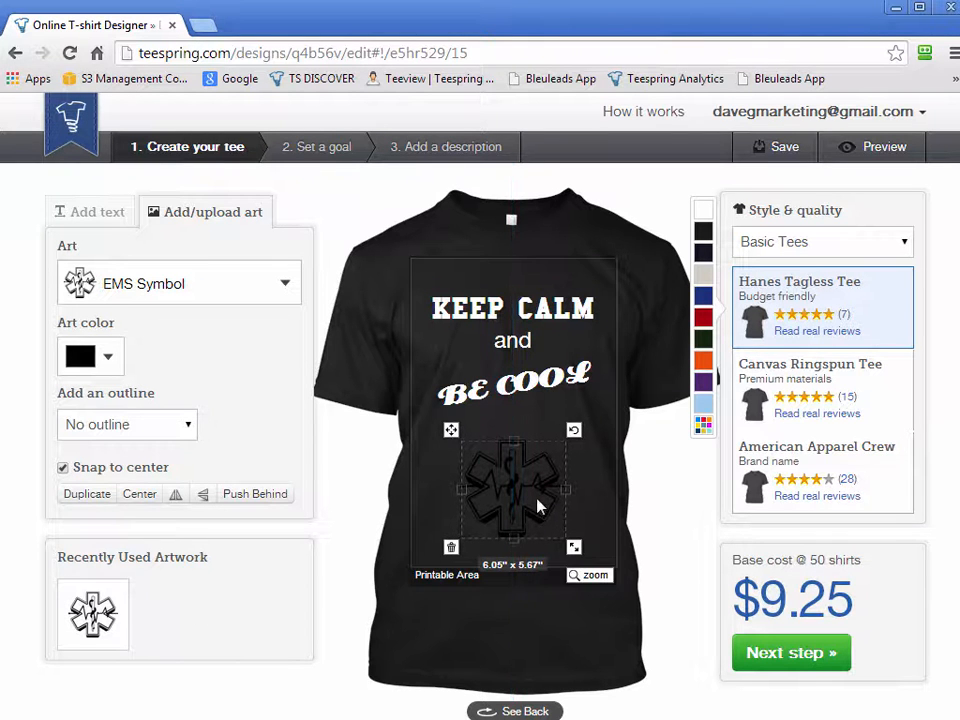
{"action": "left_click", "coordinate": [88, 362]}
{"action": "left_click", "coordinate": [147, 385]}
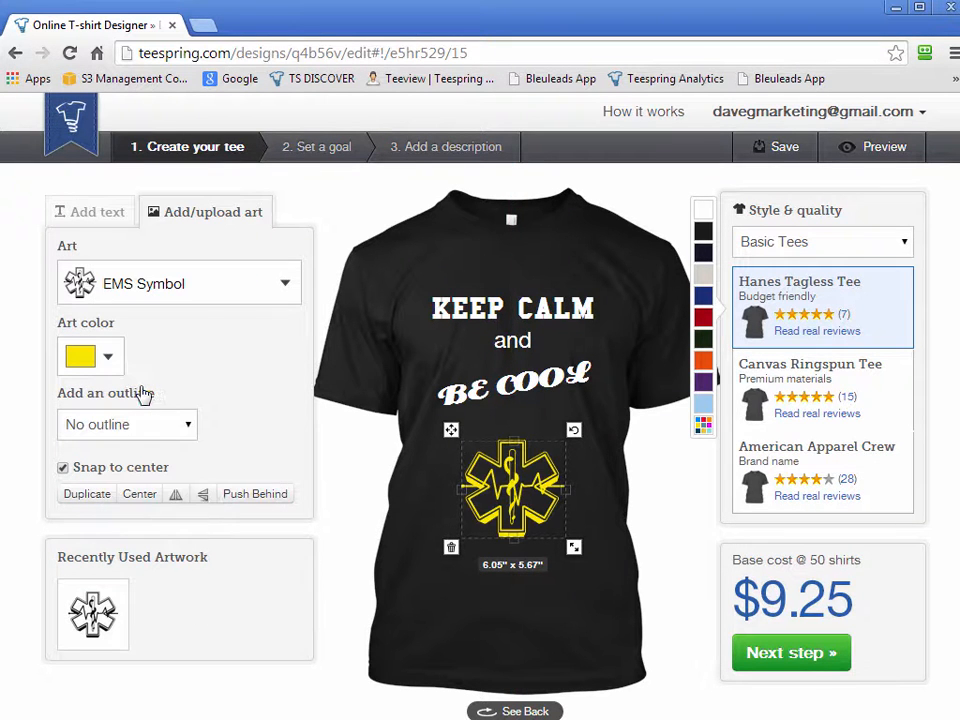
{"action": "left_click", "coordinate": [583, 643]}
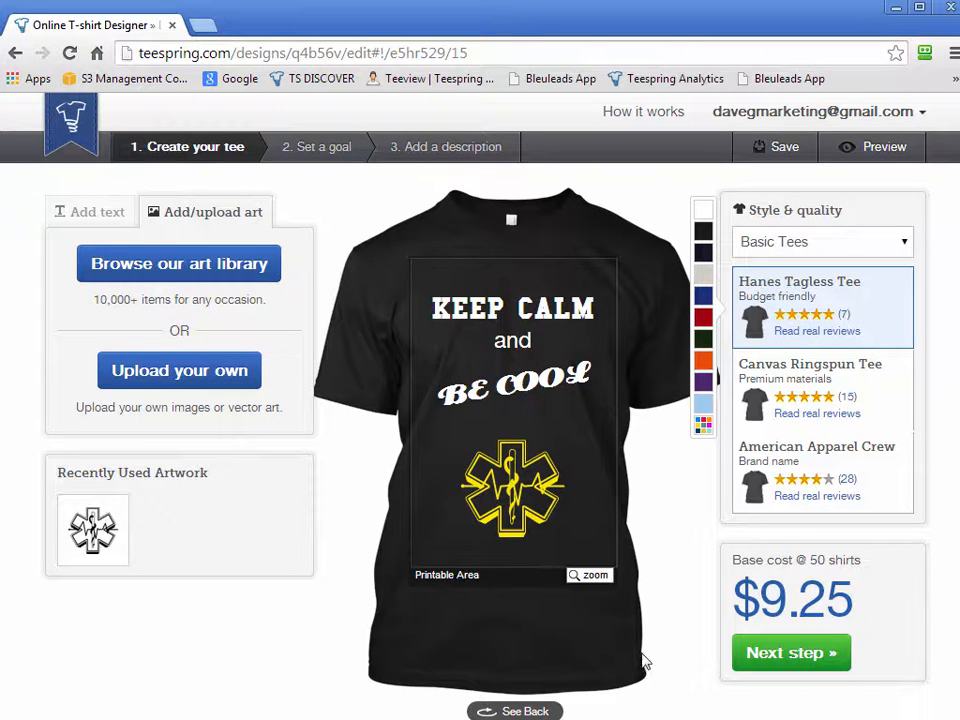
Browse the art library's Popular artwork and its Military category, including the Weapons subcategory, and close the library.
{"action": "left_click", "coordinate": [214, 270]}
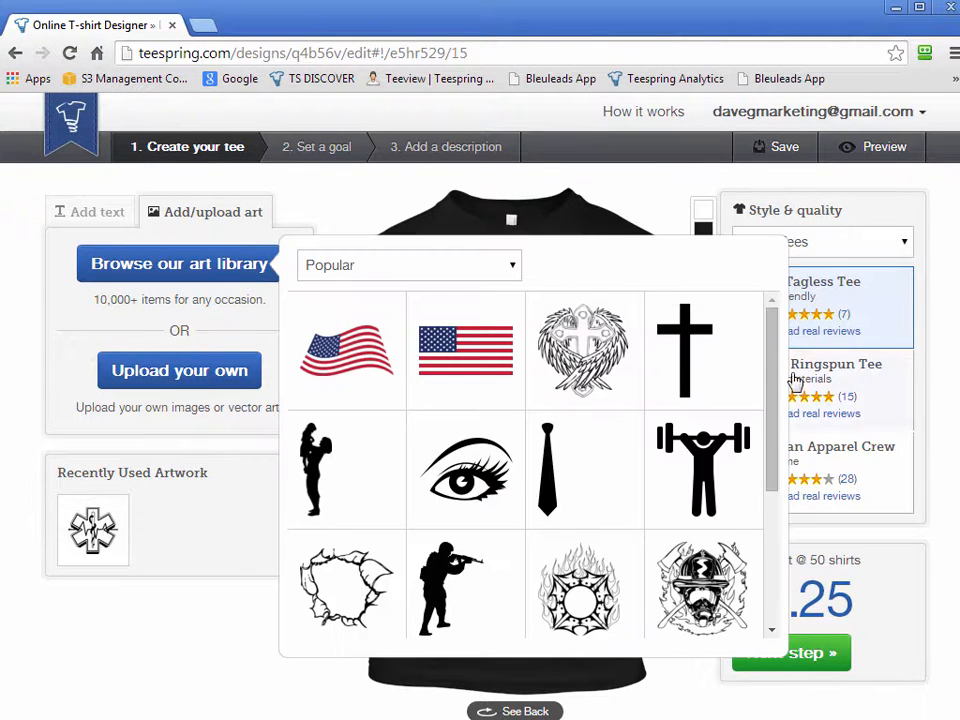
{"action": "left_click_drag", "start_coordinate": [778, 343], "coordinate": [797, 320]}
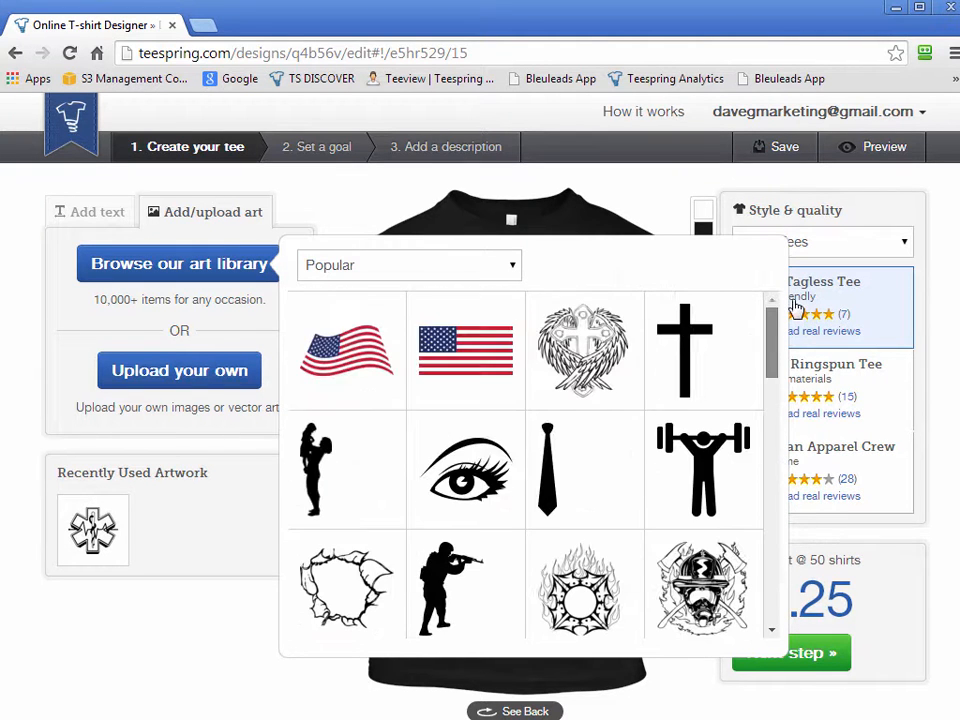
{"action": "left_click", "coordinate": [400, 267]}
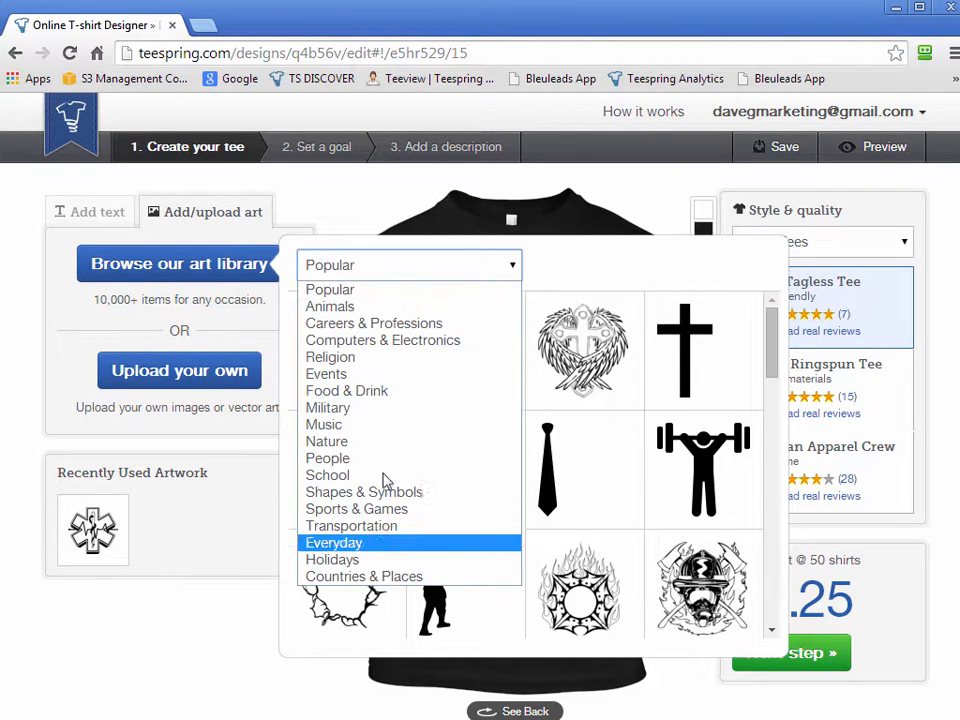
{"action": "left_click", "coordinate": [372, 410]}
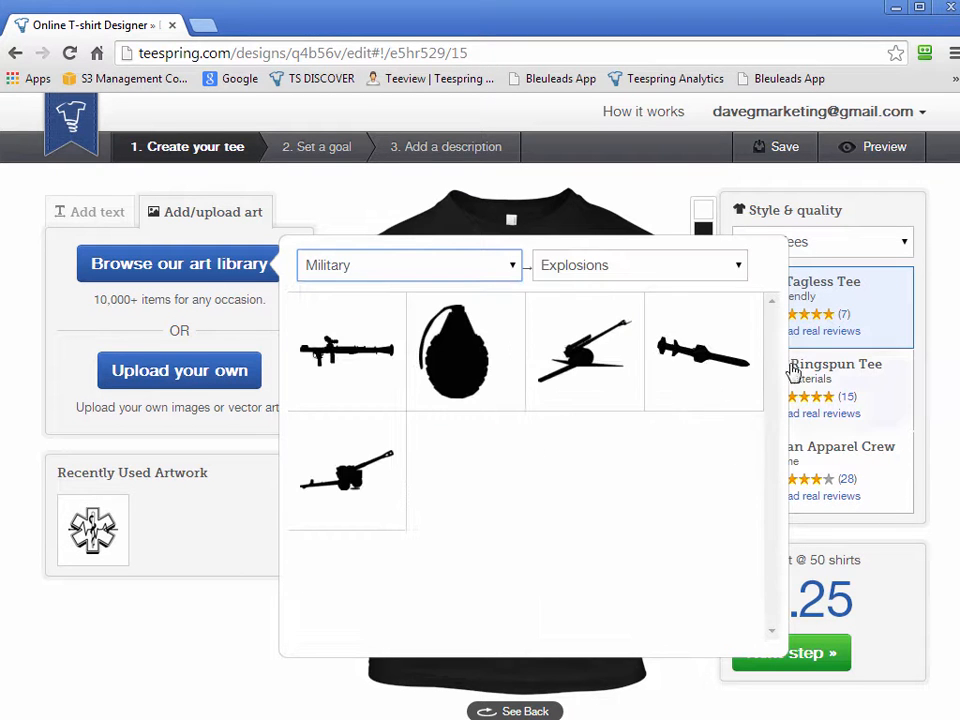
{"action": "left_click", "coordinate": [612, 264]}
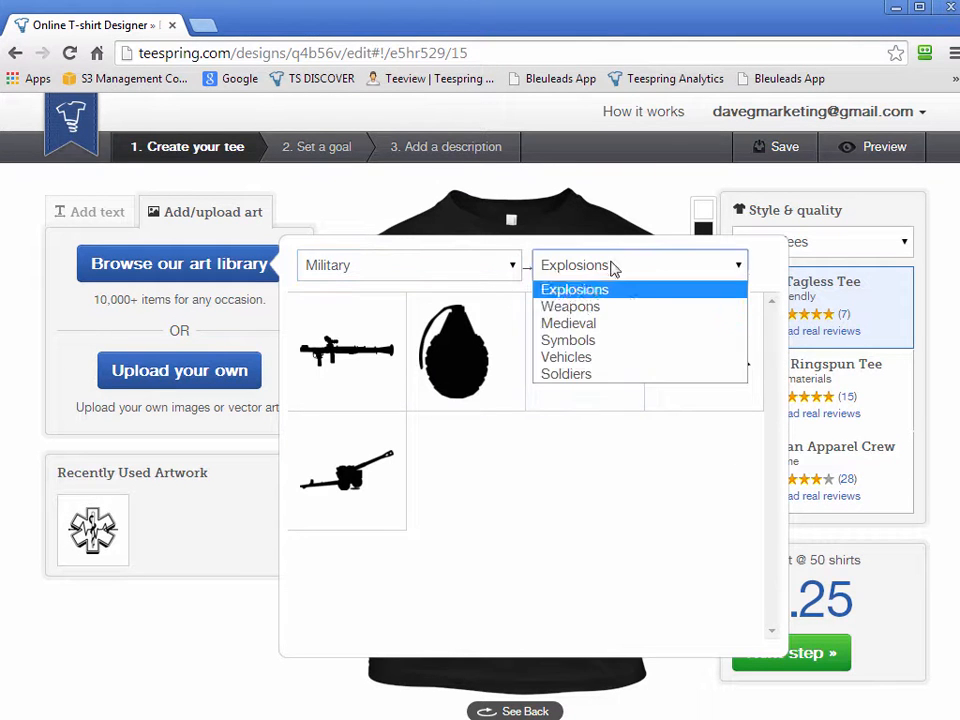
{"action": "left_click", "coordinate": [619, 307]}
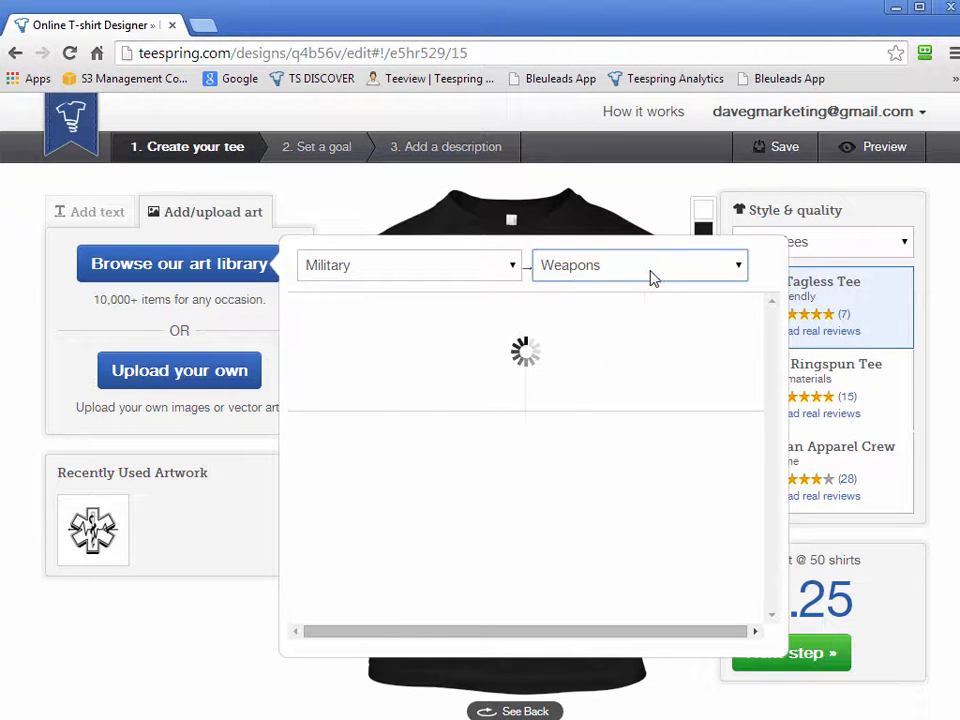
{"action": "left_click_drag", "start_coordinate": [776, 396], "coordinate": [776, 332]}
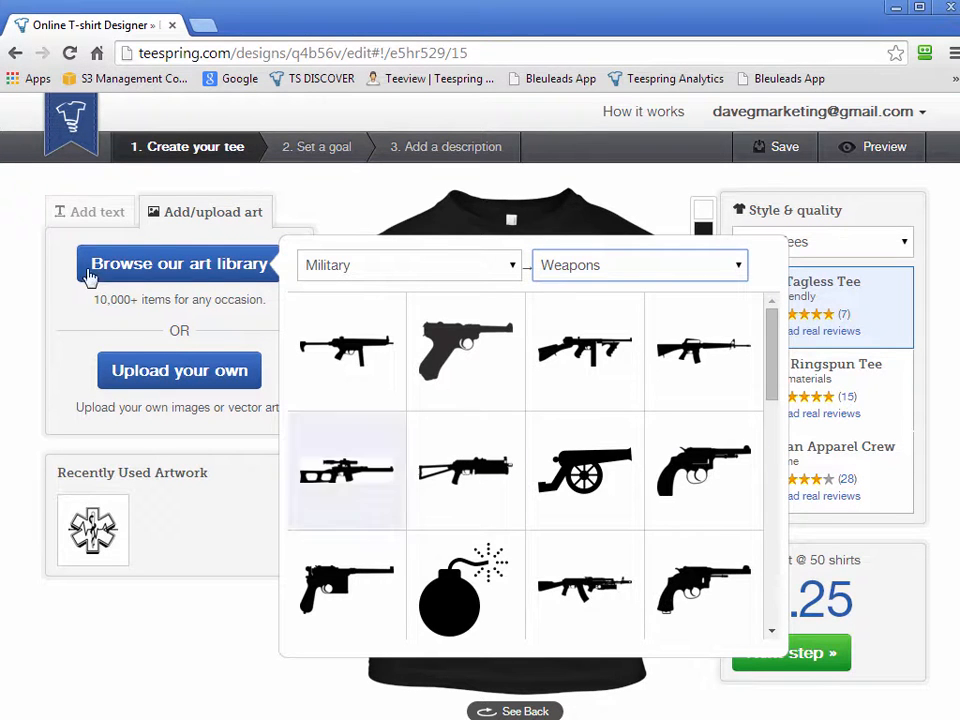
{"action": "left_click", "coordinate": [73, 318]}
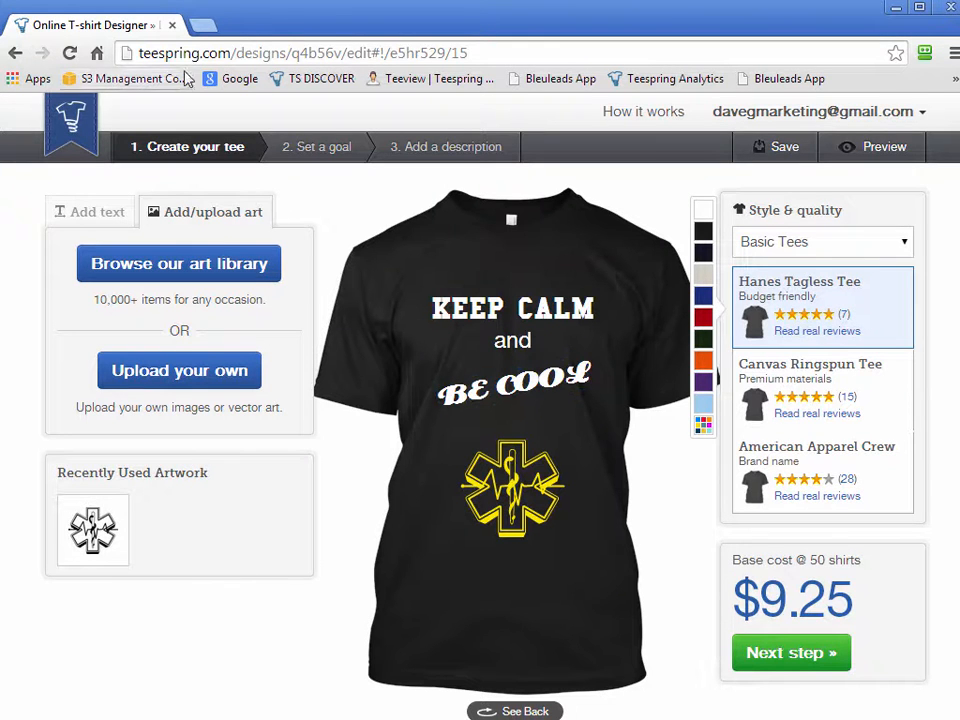
Search Google for "funny hockey sayings" in a new tab and open the sportsfeelgoodstories.com hockey slogans result in its own tab.
{"action": "left_click", "coordinate": [203, 25]}
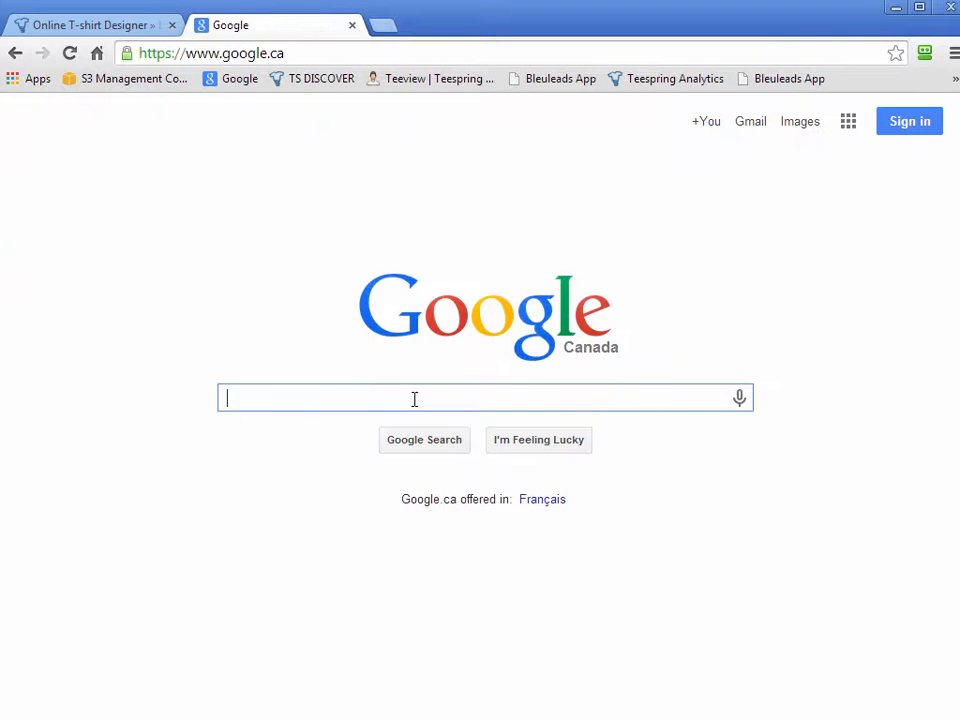
{"action": "type", "text": "funny hock"}
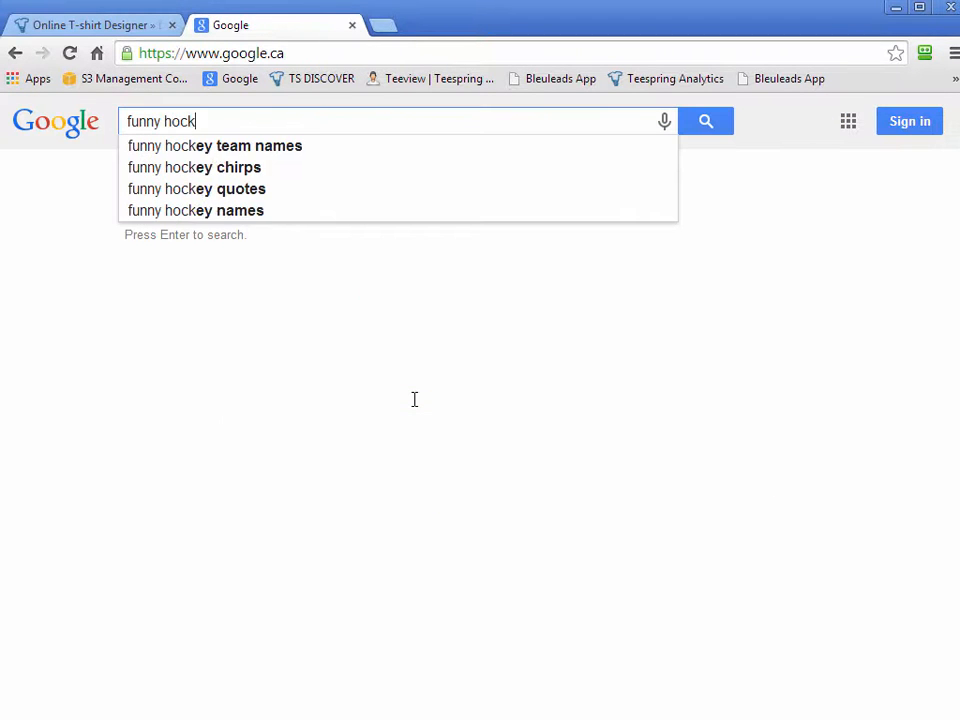
{"action": "type", "text": "ey sayings"}
{"action": "key", "text": "Return"}
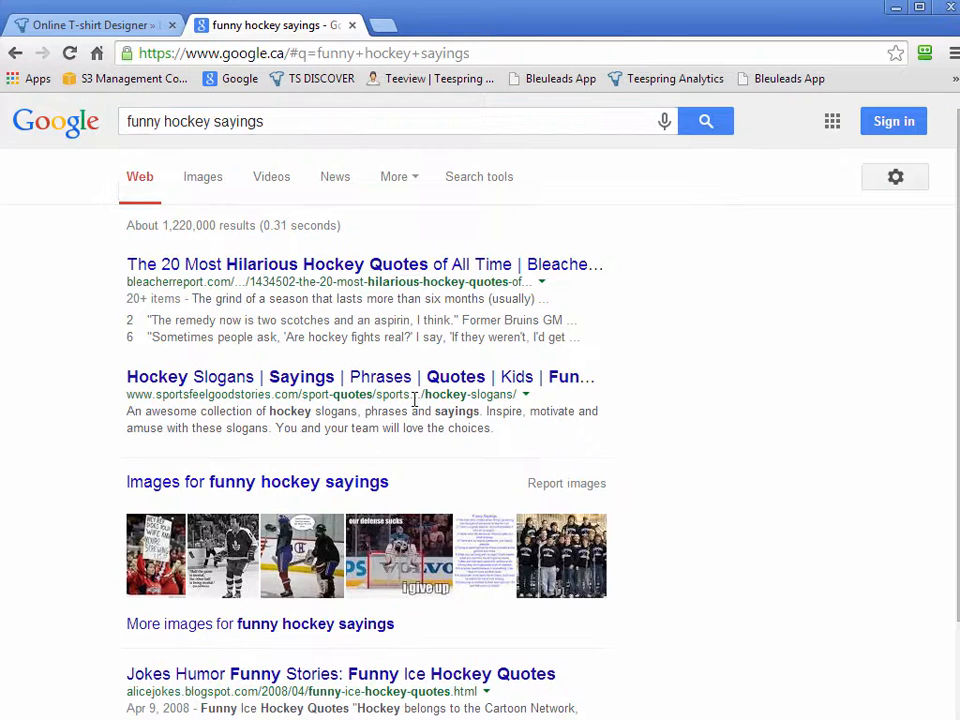
{"action": "middle_click", "coordinate": [192, 383]}
{"action": "left_click", "coordinate": [470, 23]}
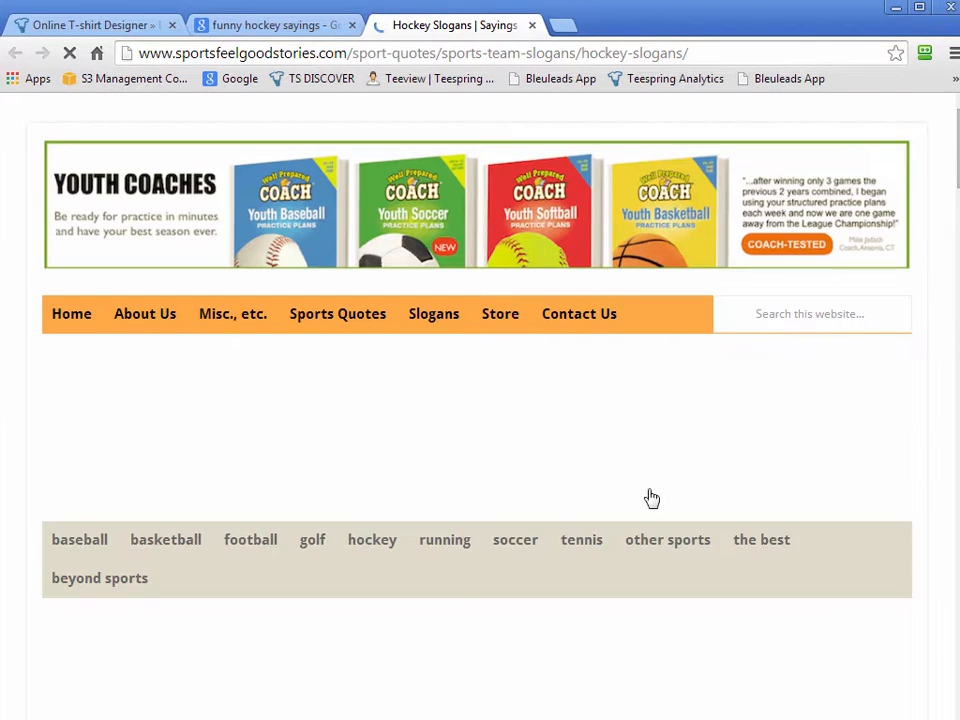
Look through the hockey slogans page for shirt text ideas, dismissing the sign-up offer.
{"action": "scroll", "coordinate": [654, 493], "scroll_direction": "down", "scroll_amount": 5}
{"action": "scroll", "coordinate": [662, 588], "scroll_direction": "down", "scroll_amount": 15}
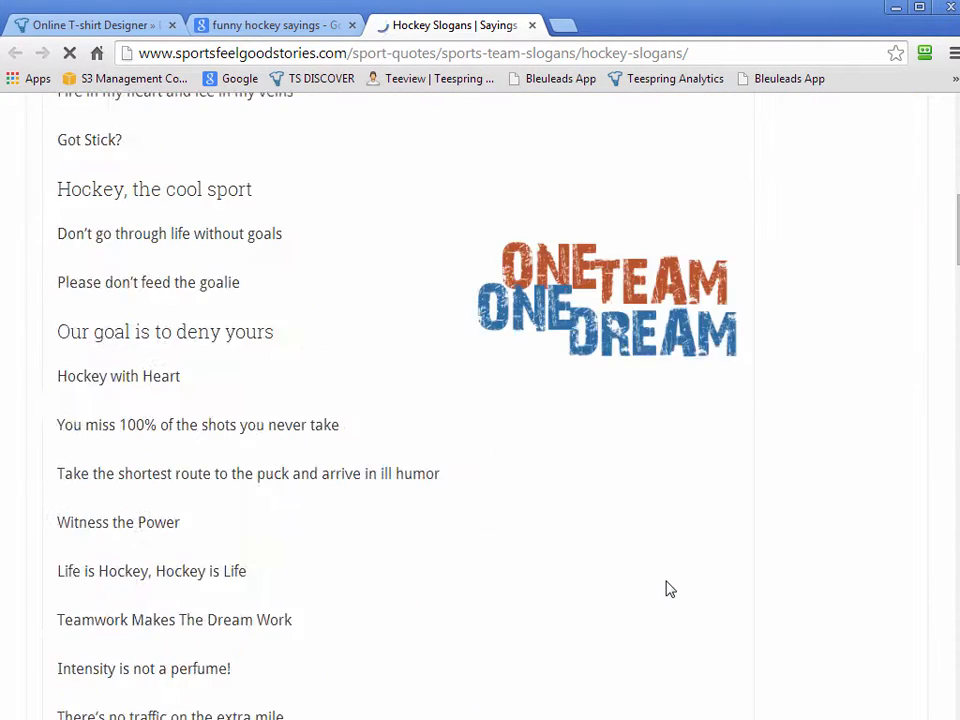
{"action": "scroll", "coordinate": [521, 486], "scroll_direction": "down", "scroll_amount": 15}
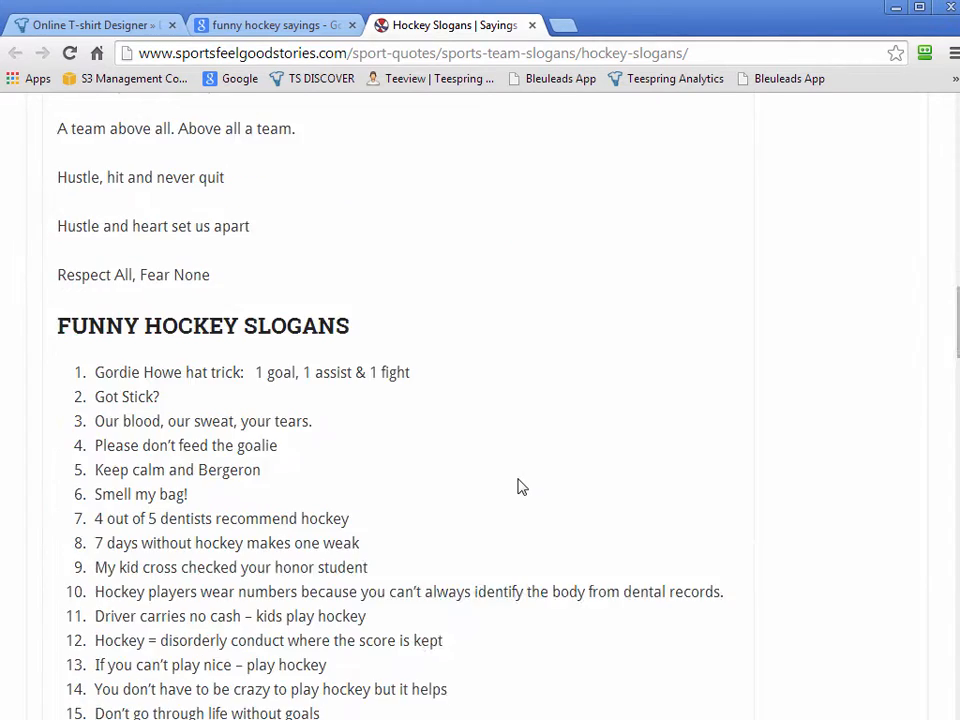
{"action": "scroll", "coordinate": [521, 486], "scroll_direction": "down", "scroll_amount": 10}
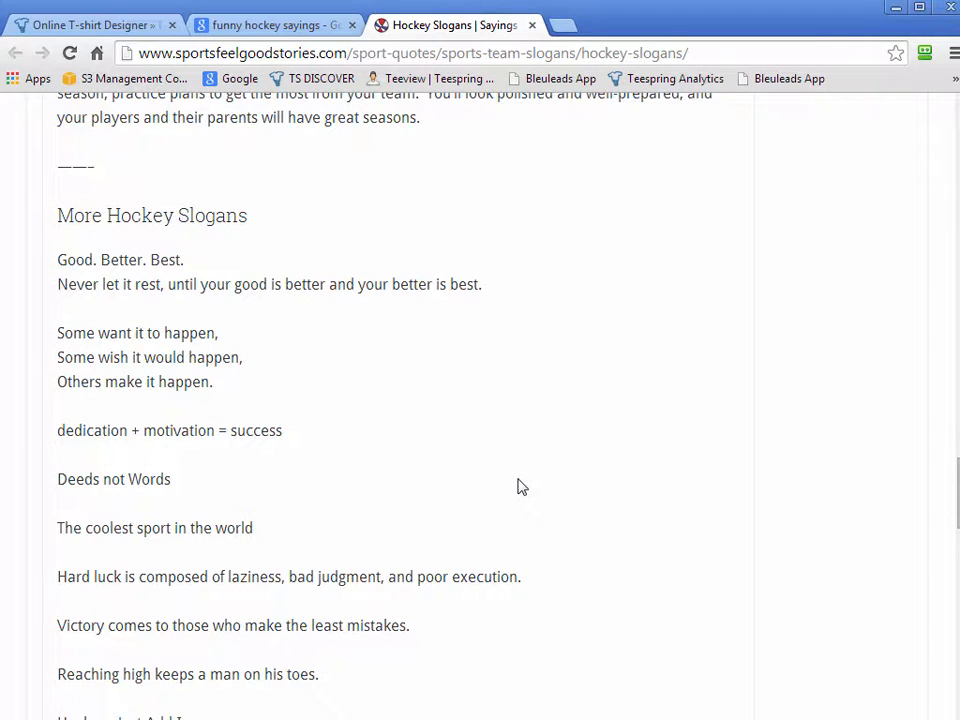
{"action": "scroll", "coordinate": [518, 486], "scroll_direction": "down", "scroll_amount": 2}
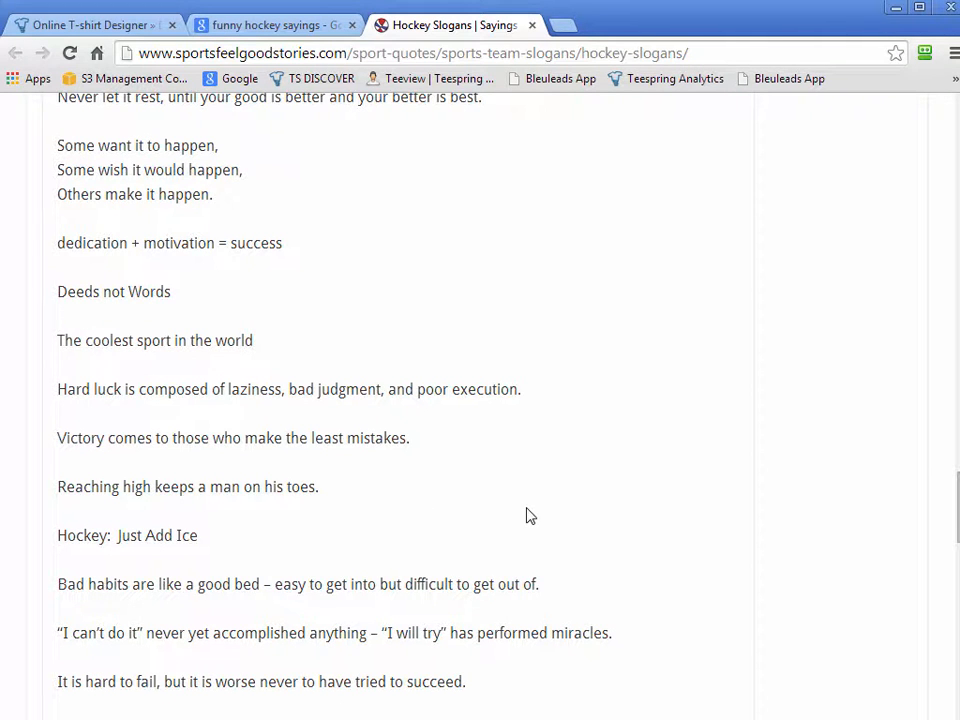
{"action": "scroll", "coordinate": [530, 515], "scroll_direction": "down", "scroll_amount": 2}
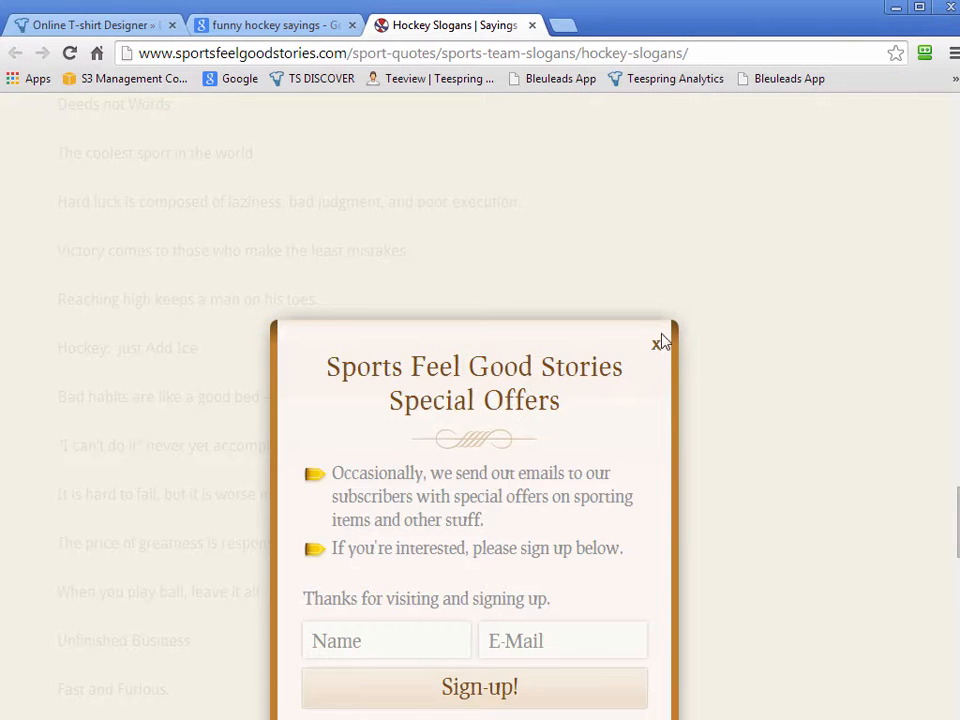
{"action": "left_click", "coordinate": [658, 343]}
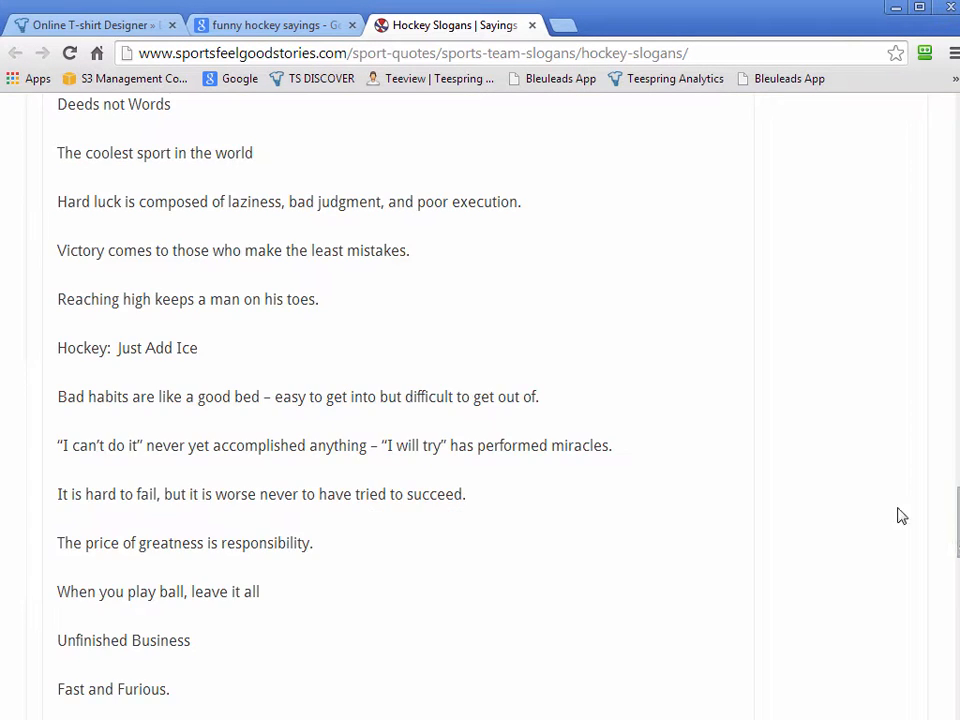
{"action": "left_click_drag", "start_coordinate": [957, 540], "coordinate": [954, 226]}
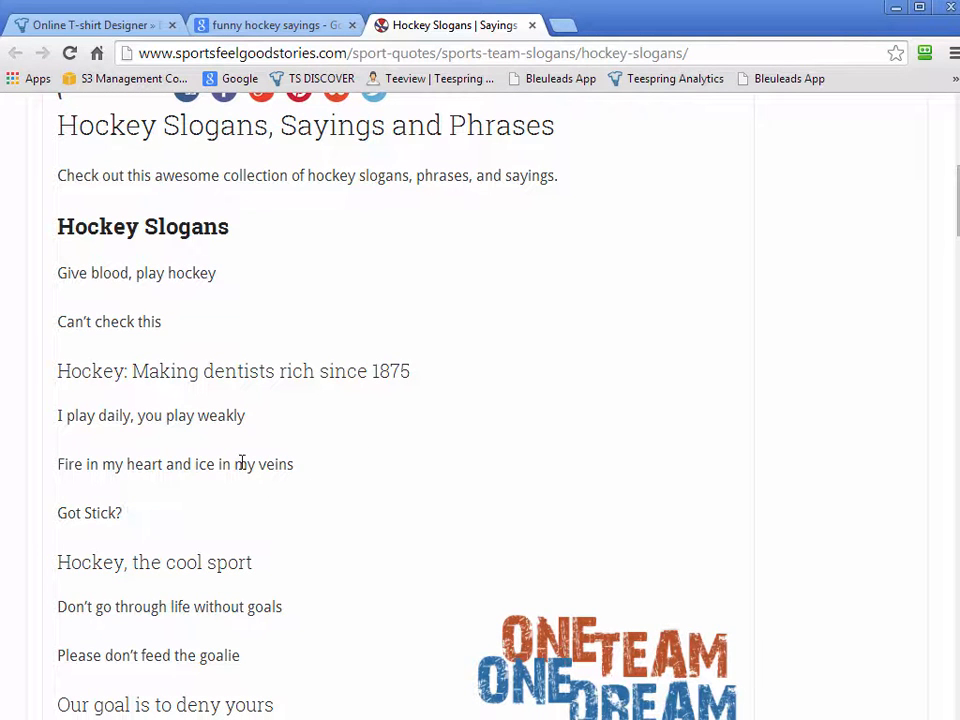
Add the hockey-helmeted skull artwork to the shirt from the art library's Sports & Games category, Winter Sports subcategory.
{"action": "left_click", "coordinate": [88, 25]}
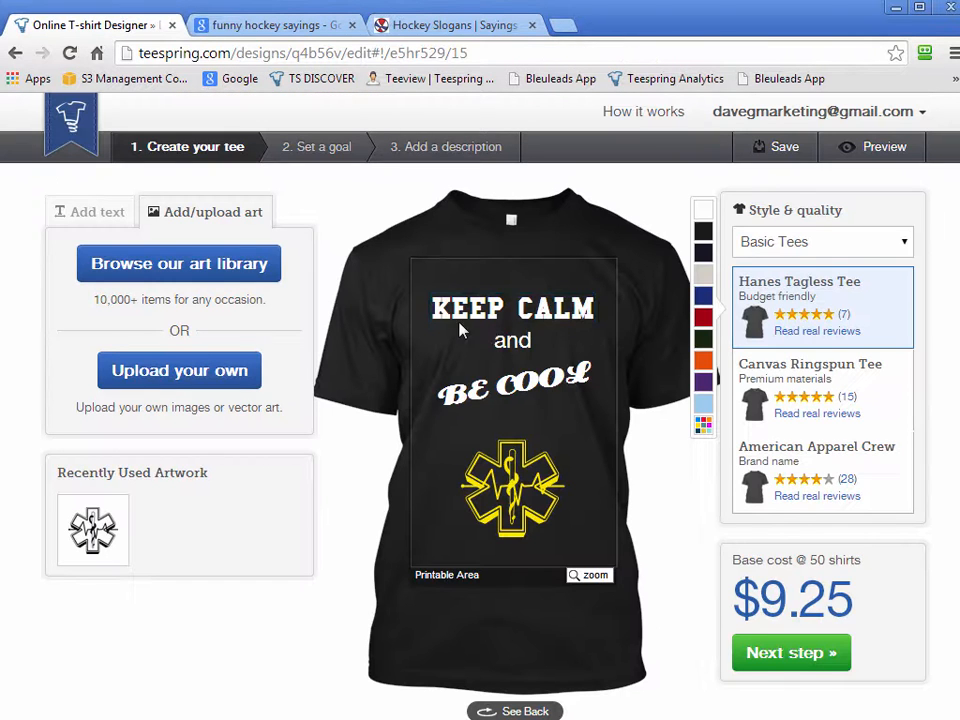
{"action": "left_click", "coordinate": [193, 265]}
{"action": "left_click", "coordinate": [475, 268]}
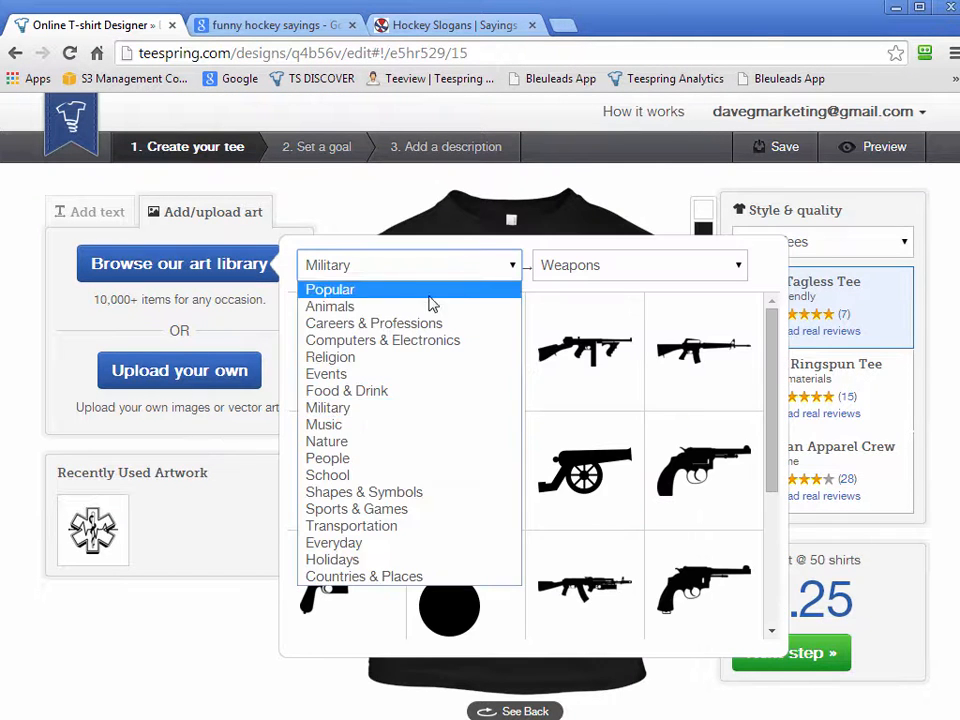
{"action": "left_click", "coordinate": [369, 511]}
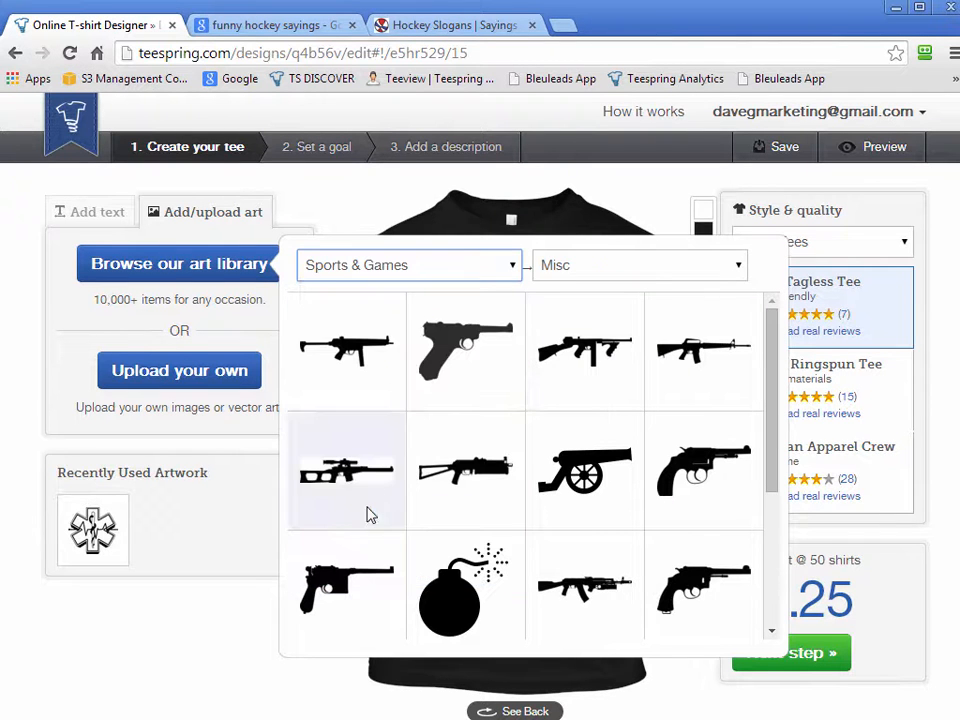
{"action": "left_click", "coordinate": [624, 267]}
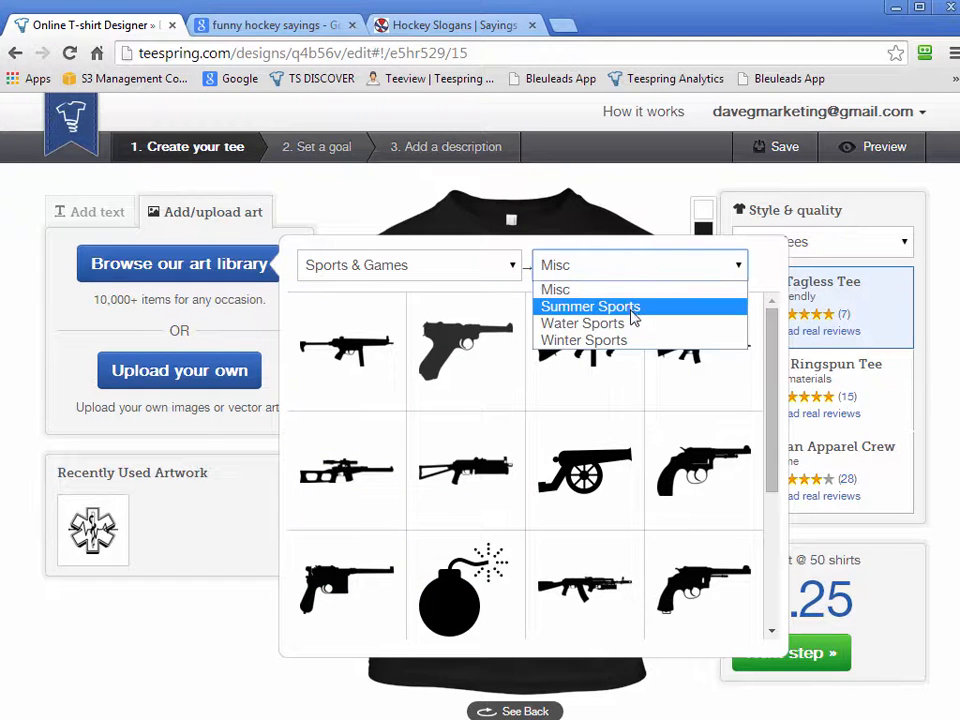
{"action": "left_click", "coordinate": [636, 340]}
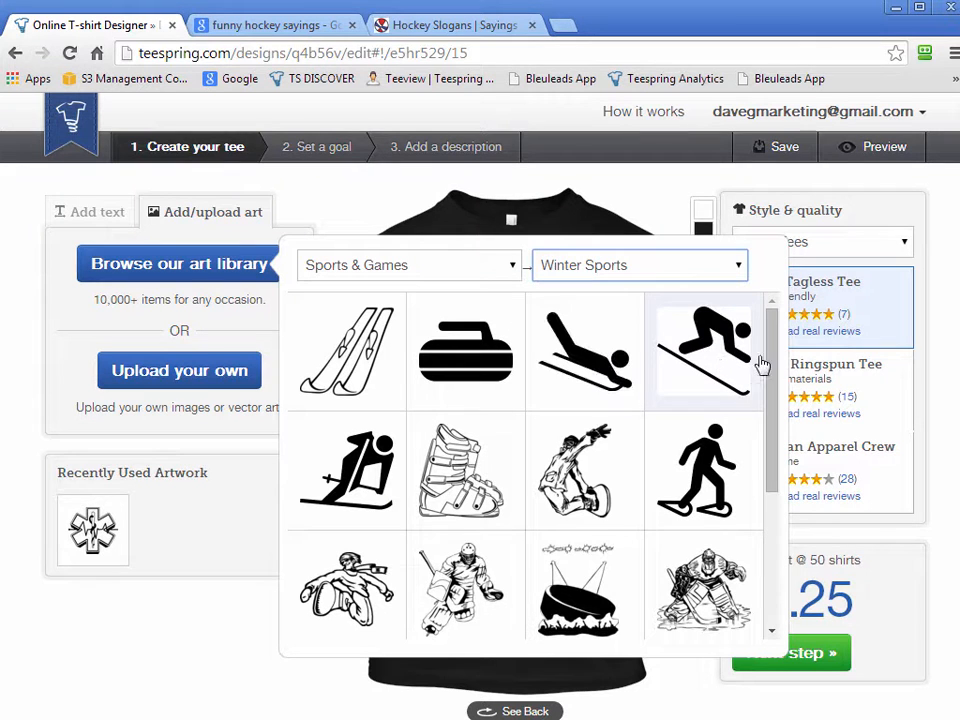
{"action": "left_click_drag", "start_coordinate": [771, 395], "coordinate": [774, 432]}
{"action": "scroll", "coordinate": [734, 549], "scroll_direction": "down", "scroll_amount": 1}
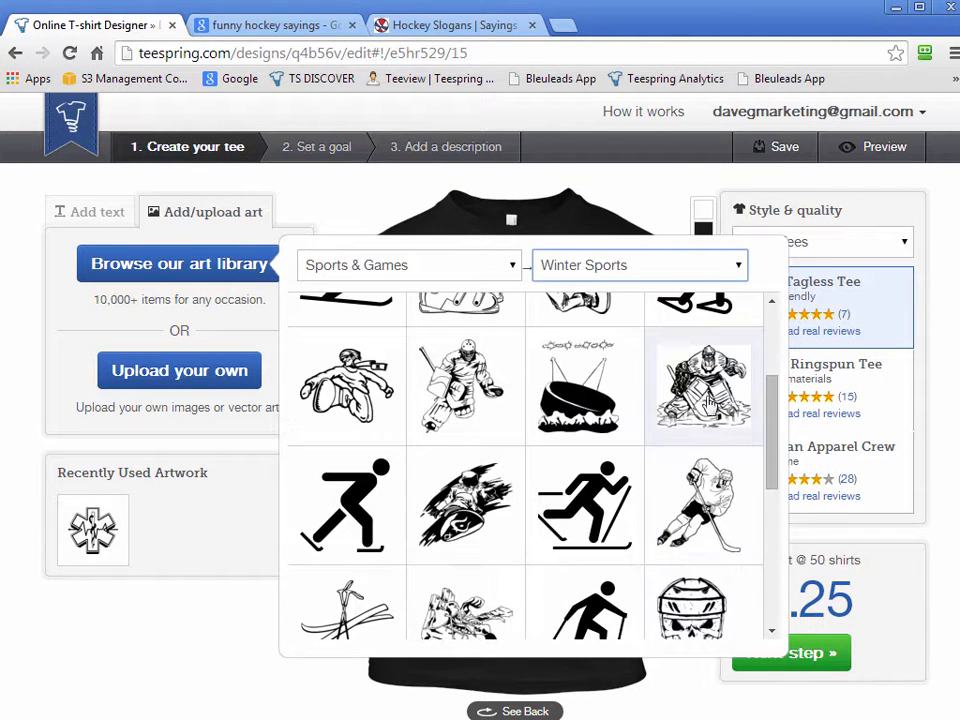
{"action": "scroll", "coordinate": [720, 538], "scroll_direction": "down", "scroll_amount": 1}
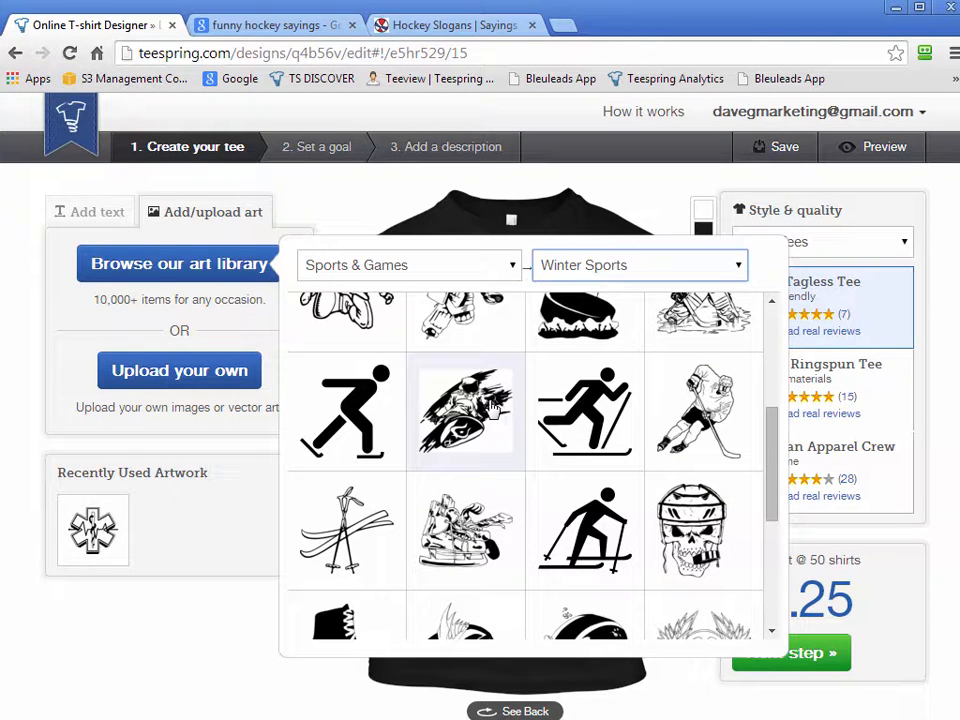
{"action": "scroll", "coordinate": [600, 450], "scroll_direction": "down", "scroll_amount": 1}
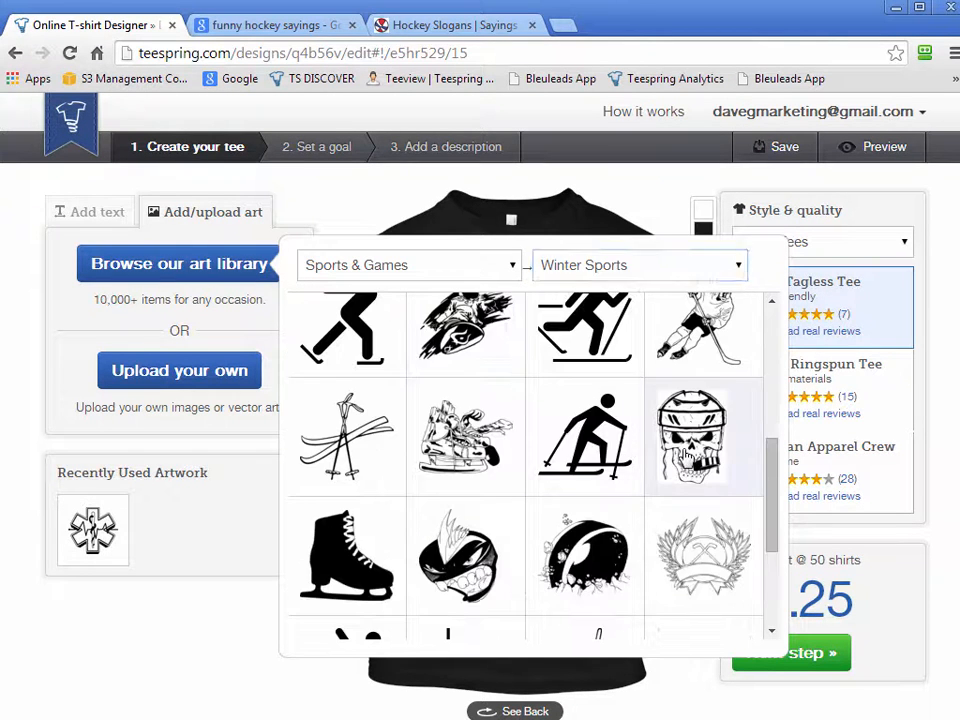
{"action": "left_click", "coordinate": [664, 480]}
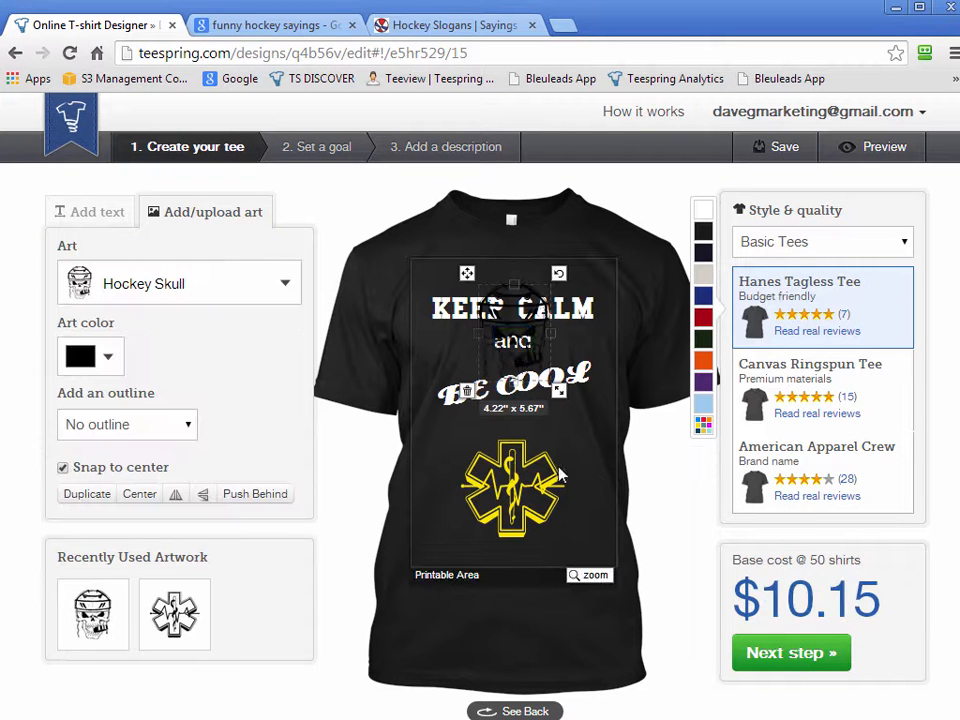
Move the hockey skull down the center line to below "BE COOL" and delete the yellow EMS symbol.
{"action": "left_click_drag", "start_coordinate": [540, 383], "coordinate": [527, 485]}
{"action": "left_click", "coordinate": [568, 536]}
{"action": "left_click", "coordinate": [451, 549]}
Color the hockey skull white to match the shirt's text and deselect it.
{"action": "left_click", "coordinate": [100, 356]}
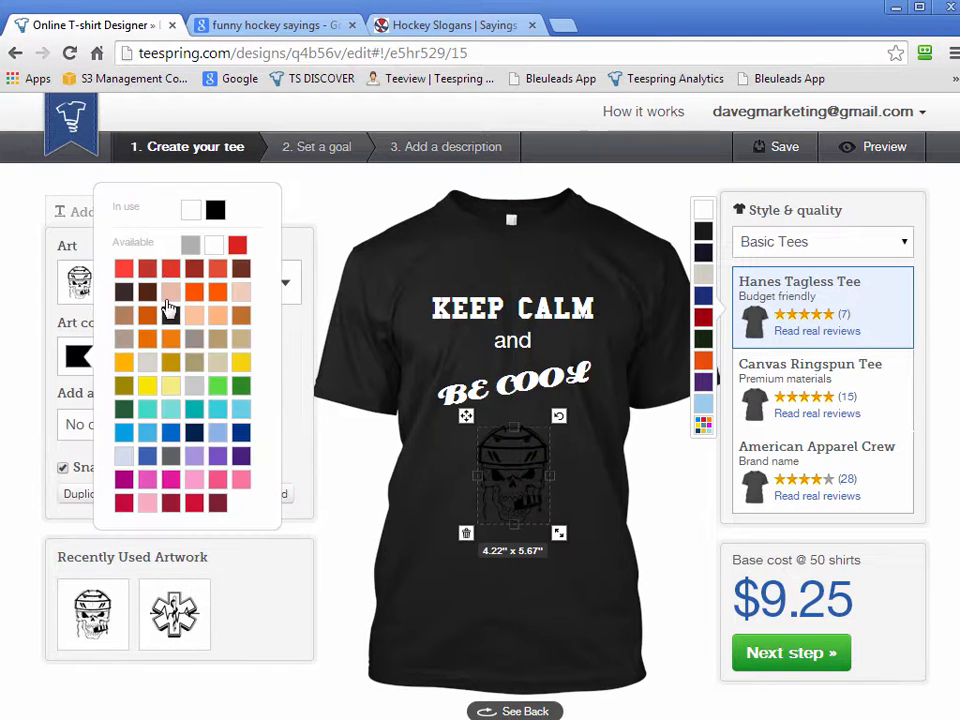
{"action": "left_click", "coordinate": [189, 208]}
{"action": "left_click", "coordinate": [570, 645]}
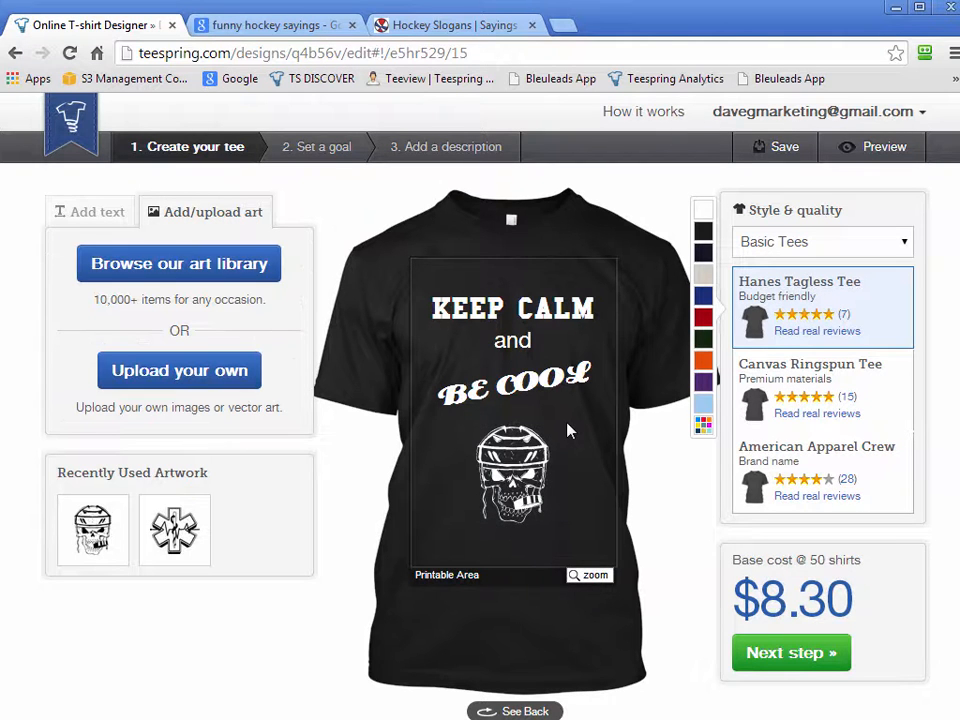
Revisit the hockey slogans page to pick a saying for the shirt and return to the shirt designer.
{"action": "left_click", "coordinate": [270, 24]}
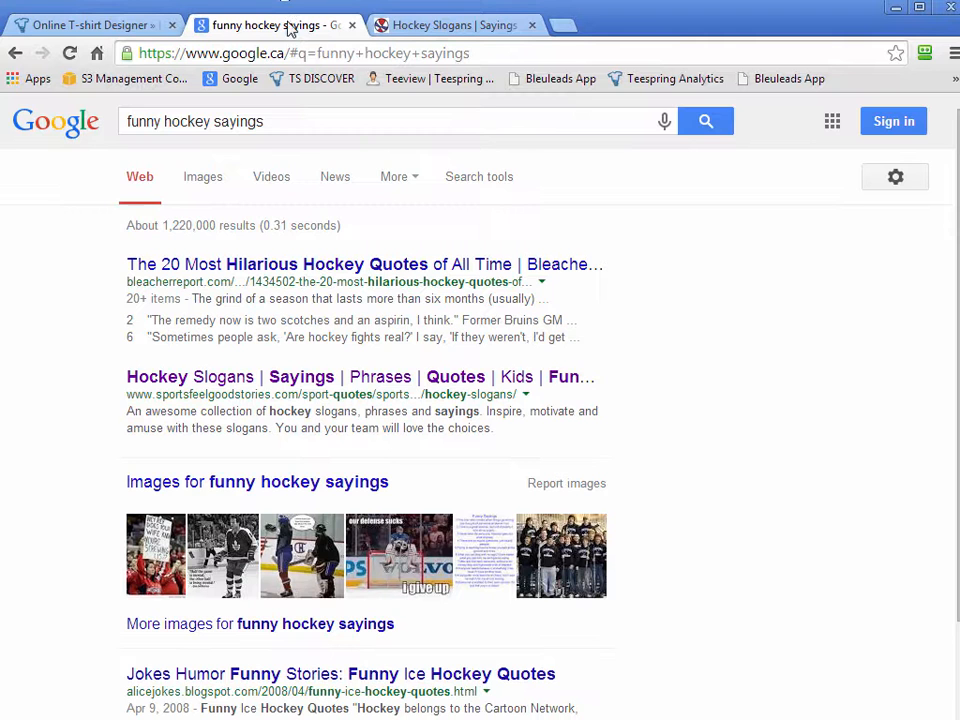
{"action": "left_click", "coordinate": [440, 23]}
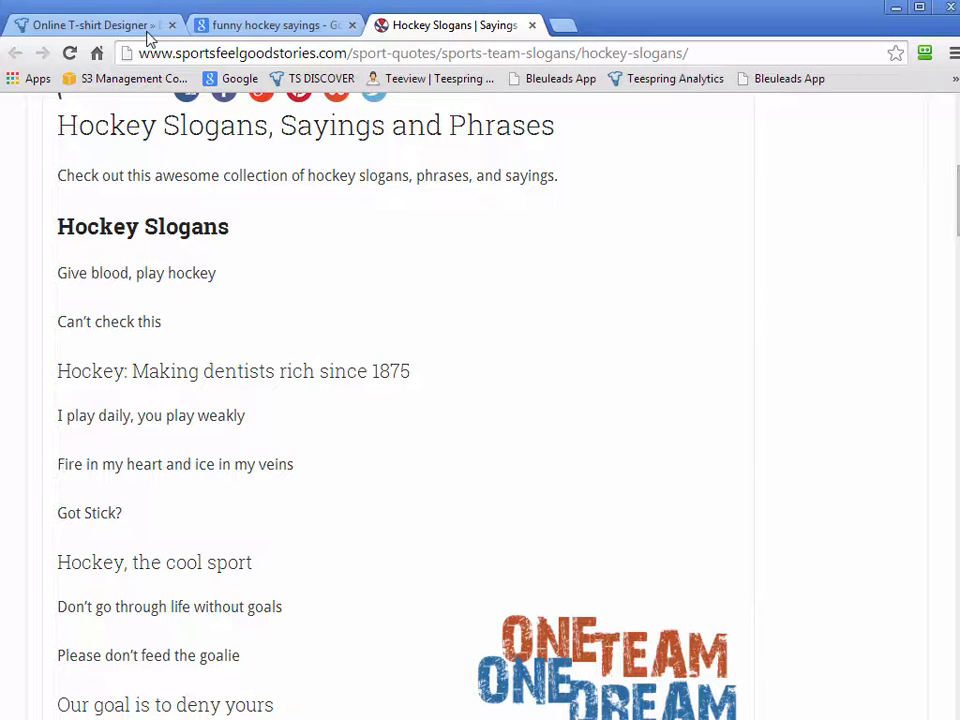
{"action": "left_click", "coordinate": [128, 25]}
Change the "KEEP CALM" text to "FIRE IN MY" and the "and" line below it to "HEART".
{"action": "left_click", "coordinate": [555, 322]}
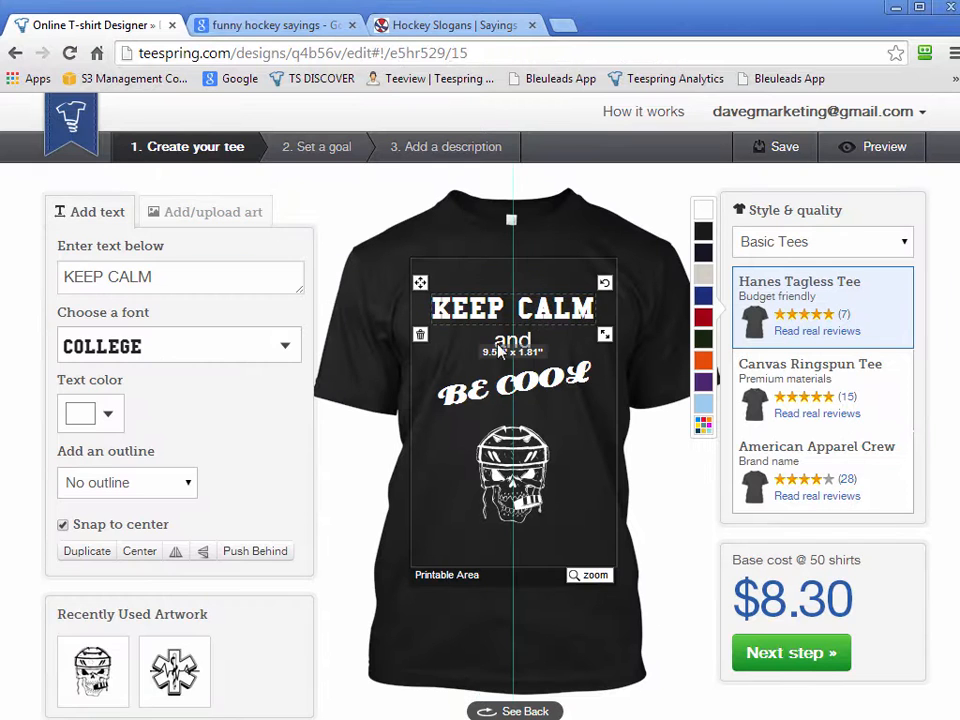
{"action": "left_click_drag", "start_coordinate": [155, 275], "coordinate": [64, 274]}
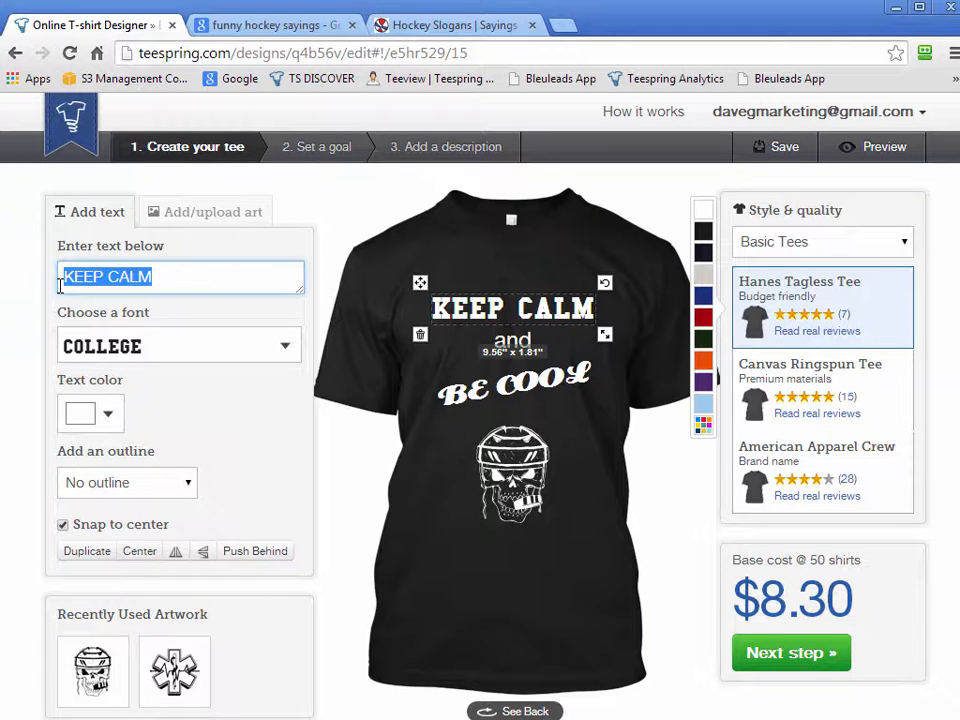
{"action": "type", "text": "FIRE IN MYH"}
{"action": "key", "text": "BackSpace"}
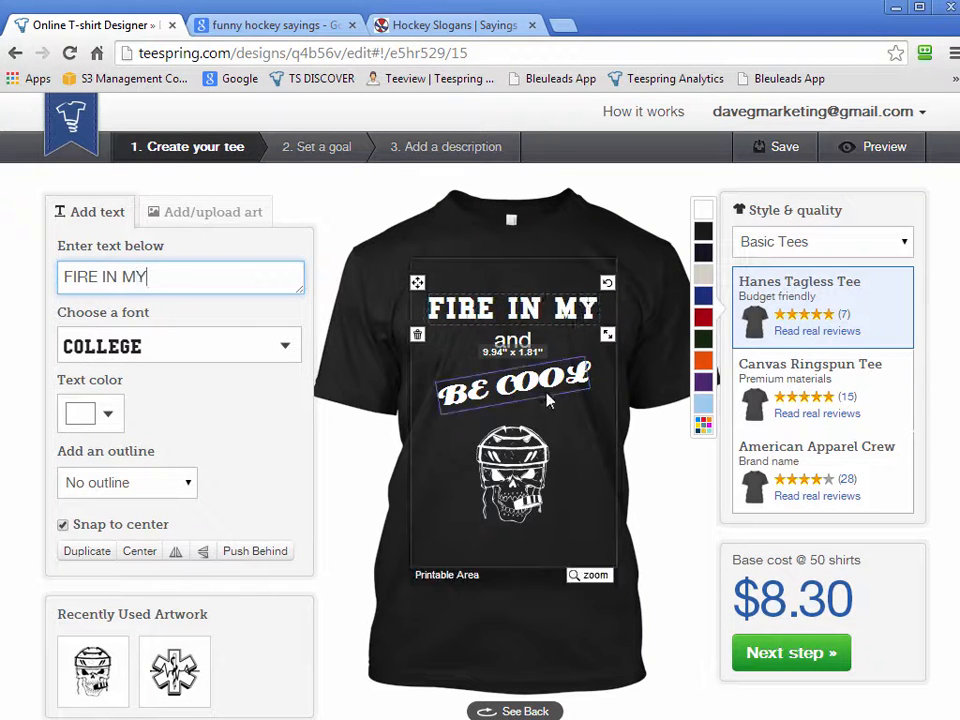
{"action": "left_click", "coordinate": [512, 341]}
{"action": "left_click_drag", "start_coordinate": [115, 280], "coordinate": [17, 281]}
{"action": "type", "text": "HEART"}
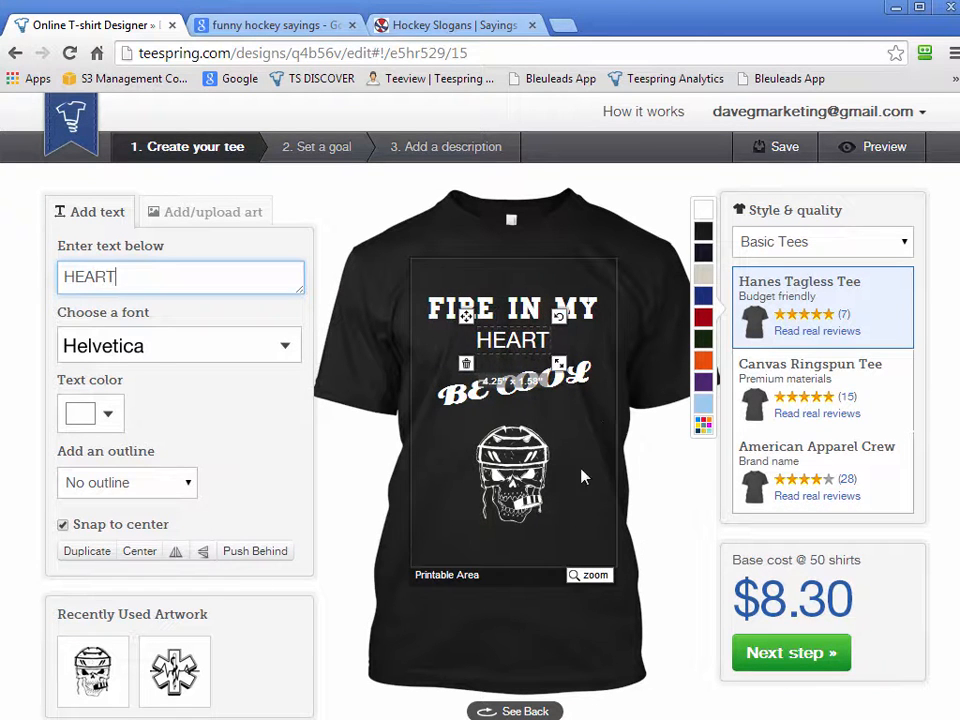
Replace the slanted "BE COOL" text with "ICE IN MY".
{"action": "left_click", "coordinate": [570, 388]}
{"action": "left_click_drag", "start_coordinate": [175, 274], "coordinate": [17, 279]}
{"action": "type", "text": "ICE "}
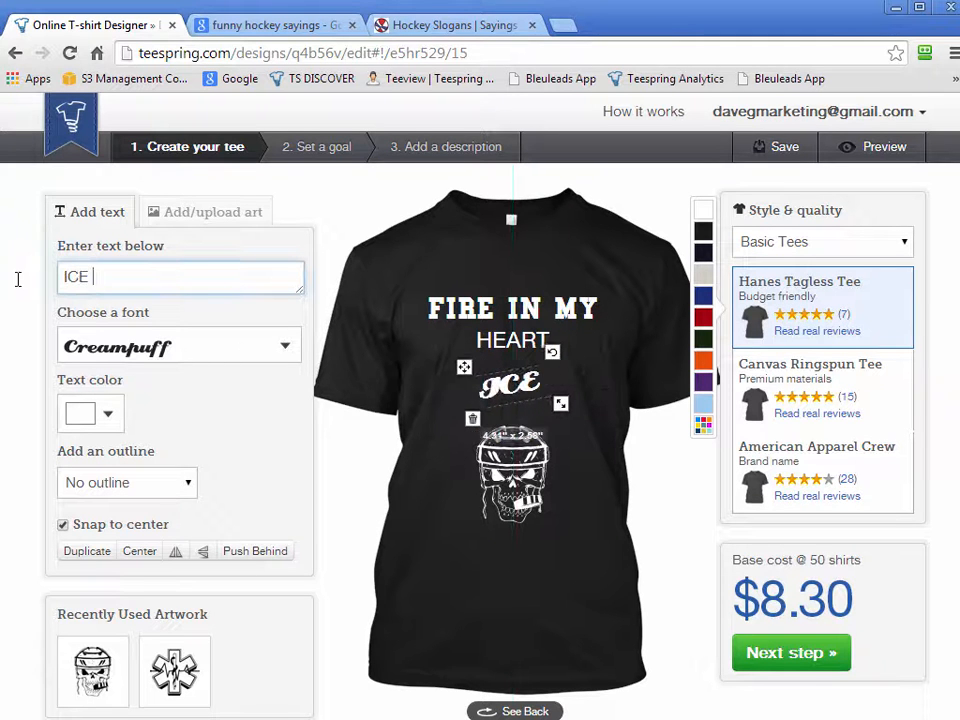
{"action": "type", "text": "IN MY"}
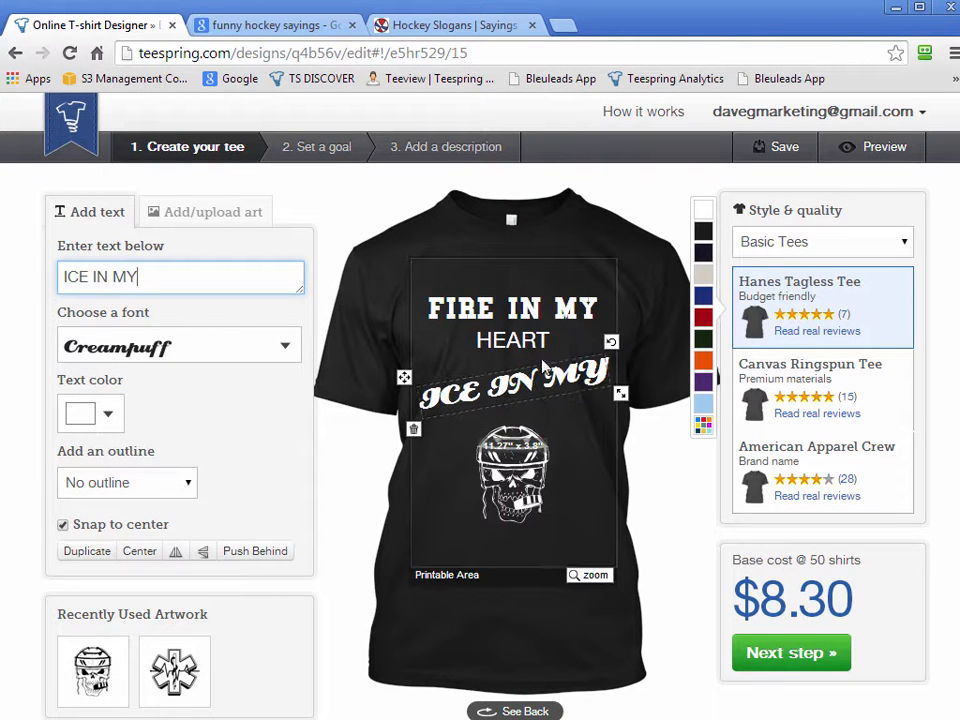
Move the hockey skull down toward the bottom of the printable area and shift "ICE IN MY" up closer to "HEART".
{"action": "left_click", "coordinate": [520, 487]}
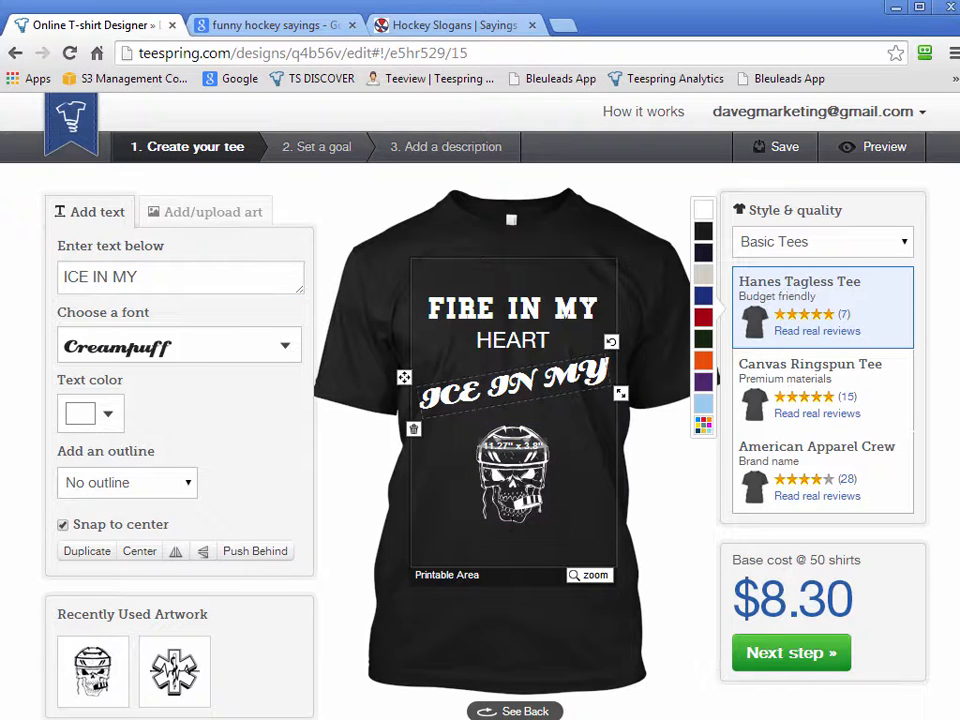
{"action": "left_click", "coordinate": [488, 452]}
{"action": "left_click_drag", "start_coordinate": [465, 421], "coordinate": [465, 449]}
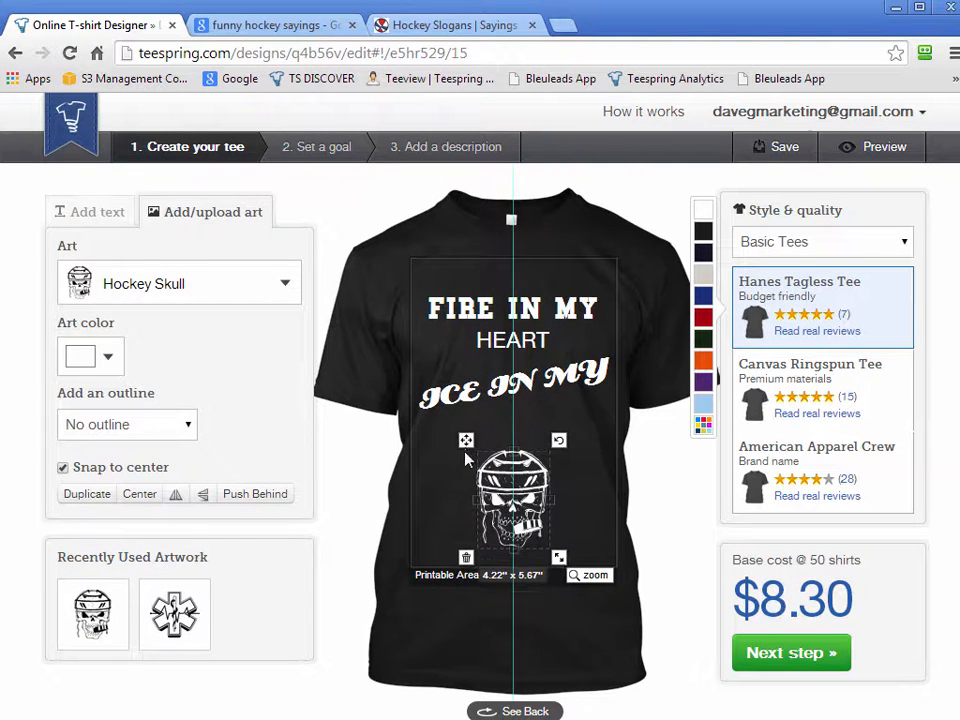
{"action": "left_click", "coordinate": [598, 388]}
{"action": "mouse_move", "coordinate": [403, 385]}
{"action": "left_mouse_down"}
{"action": "mouse_move", "coordinate": [404, 420]}
{"action": "mouse_move", "coordinate": [404, 369]}
{"action": "left_mouse_up"}
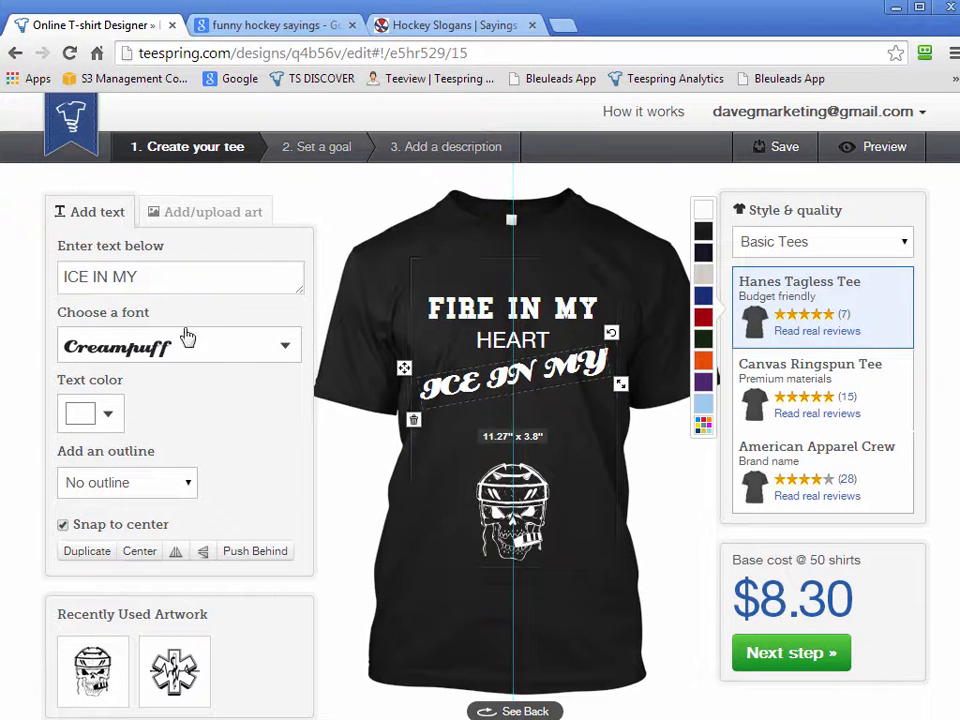
Add a new text line "VIENS" and place it on the center line between "ICE IN MY" and the skull.
{"action": "left_click", "coordinate": [366, 364]}
{"action": "left_click", "coordinate": [154, 277]}
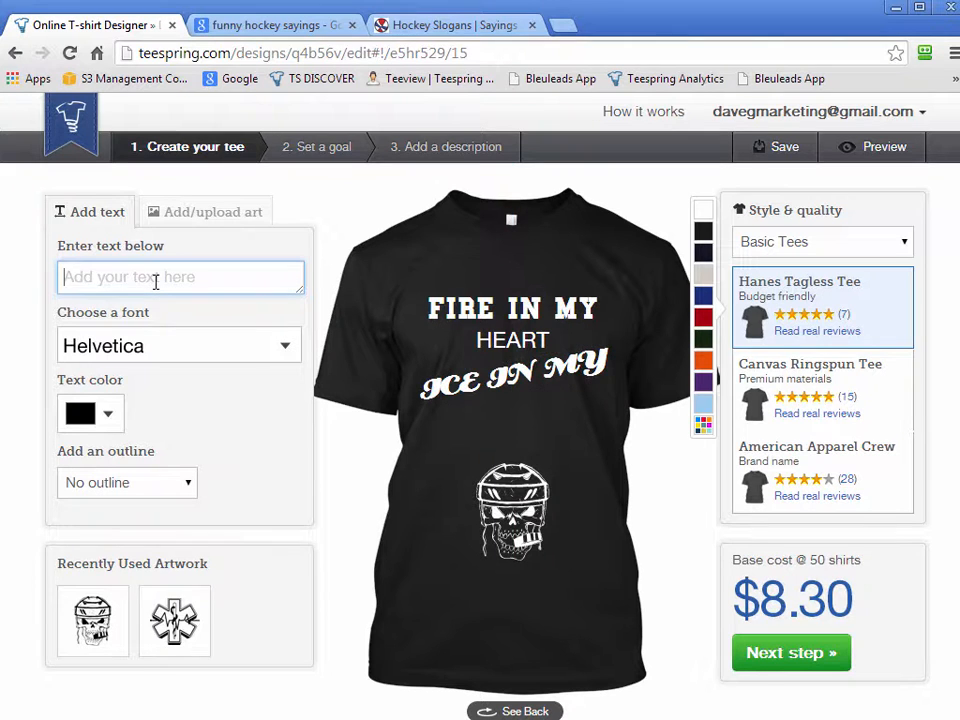
{"action": "type", "text": "VIENS"}
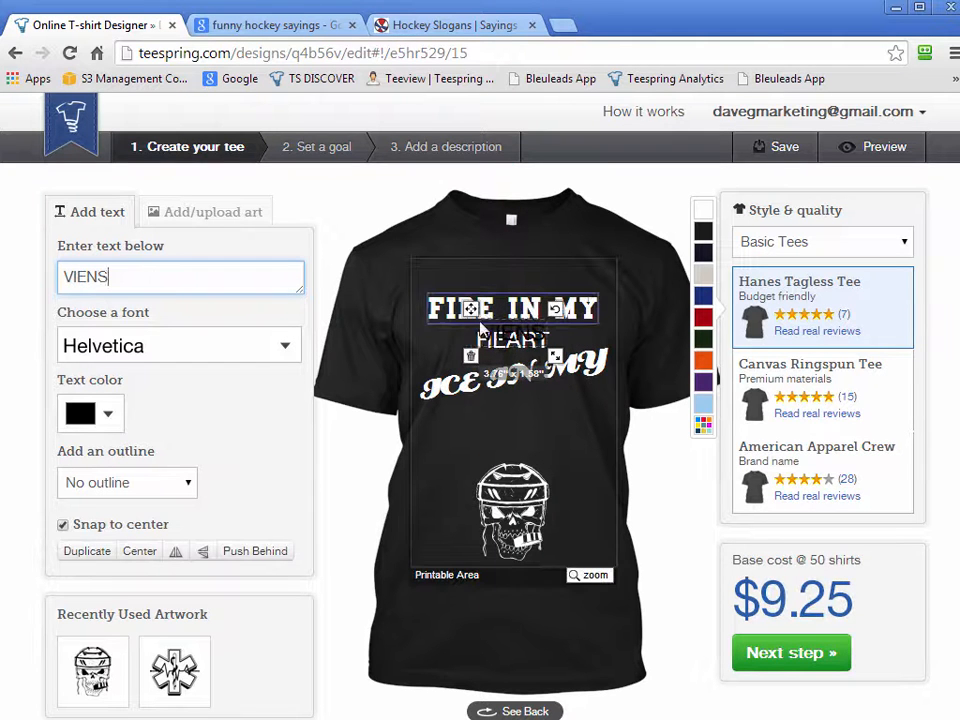
{"action": "left_click_drag", "start_coordinate": [508, 336], "coordinate": [512, 337]}
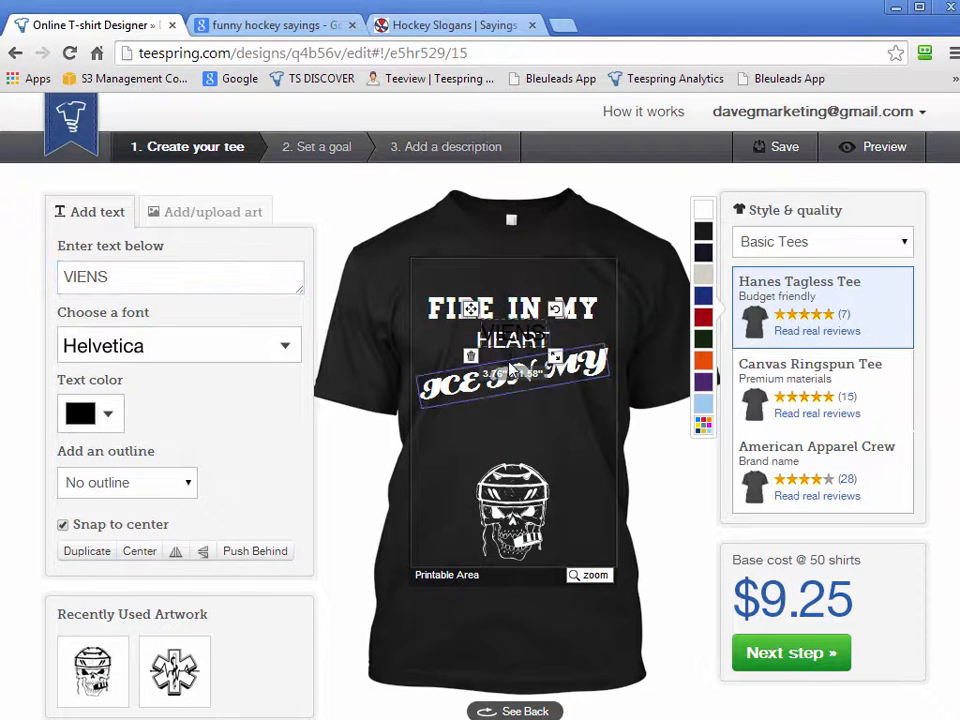
{"action": "left_click_drag", "start_coordinate": [473, 345], "coordinate": [470, 425]}
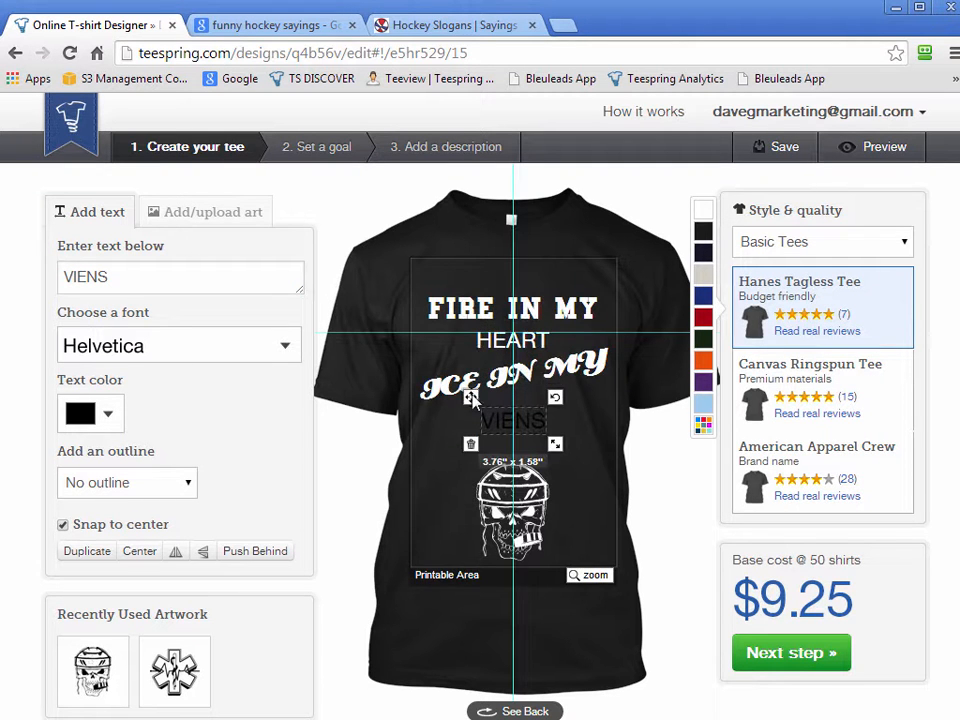
Style "VIENS" in the Distant Galaxy font in red and move it down to just above the skull.
{"action": "left_click", "coordinate": [196, 360]}
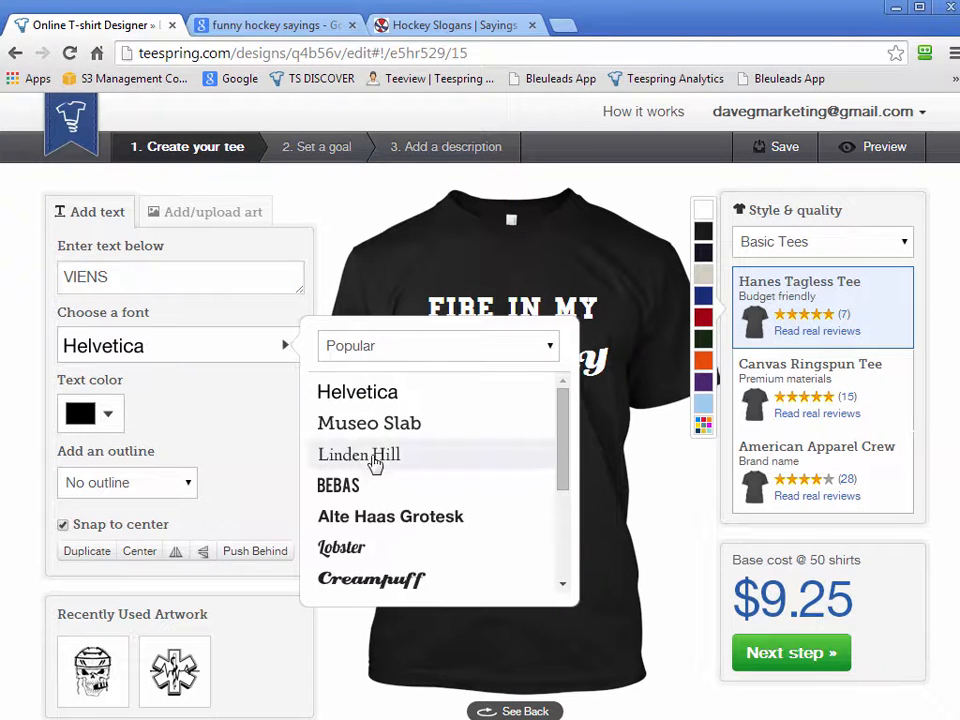
{"action": "left_click_drag", "start_coordinate": [566, 458], "coordinate": [561, 549]}
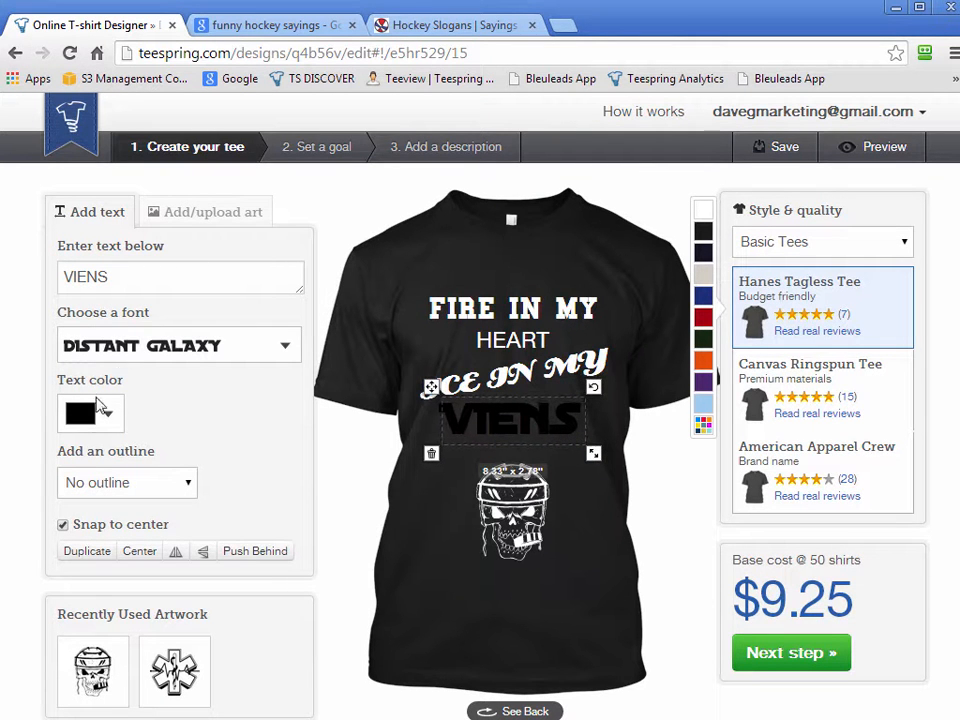
{"action": "left_click", "coordinate": [82, 423]}
{"action": "left_click", "coordinate": [123, 325]}
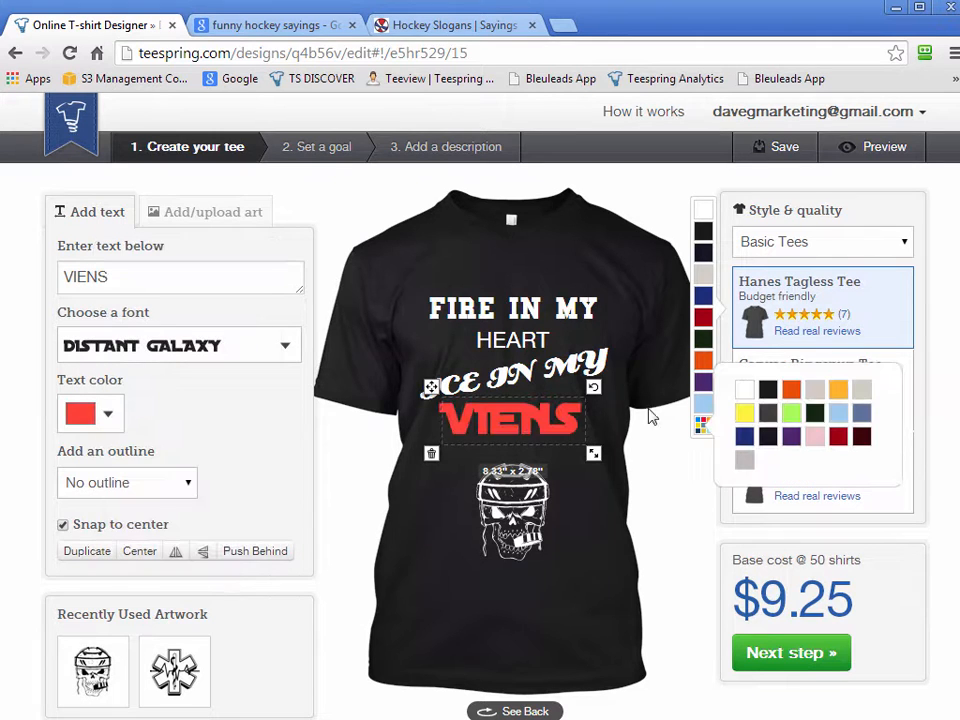
{"action": "left_click_drag", "start_coordinate": [577, 427], "coordinate": [578, 443]}
{"action": "left_click", "coordinate": [638, 680]}
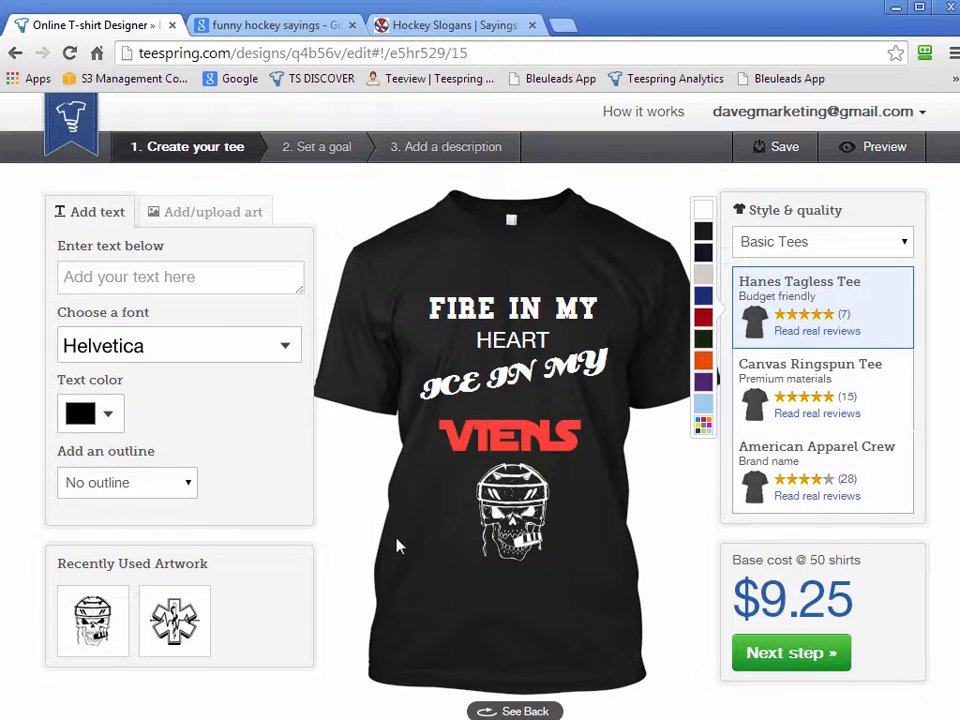
Delete the hockey skull and all four text lines to leave the black shirt blank.
{"action": "left_click", "coordinate": [482, 556]}
{"action": "key", "text": "Delete"}
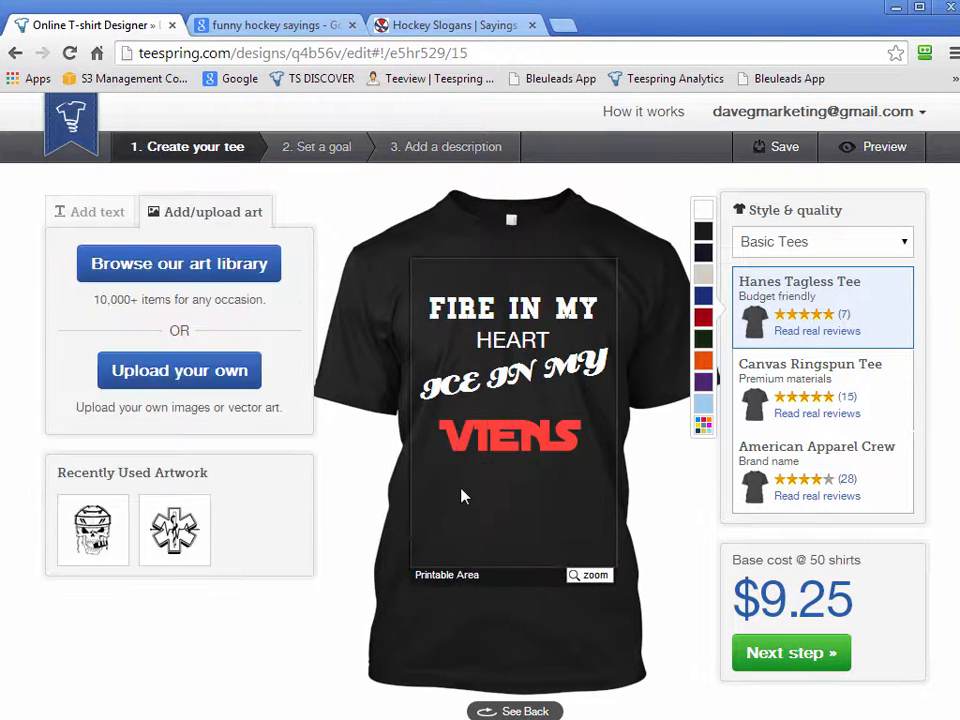
{"action": "left_click", "coordinate": [505, 437]}
{"action": "key", "text": "Delete"}
{"action": "left_click", "coordinate": [432, 404]}
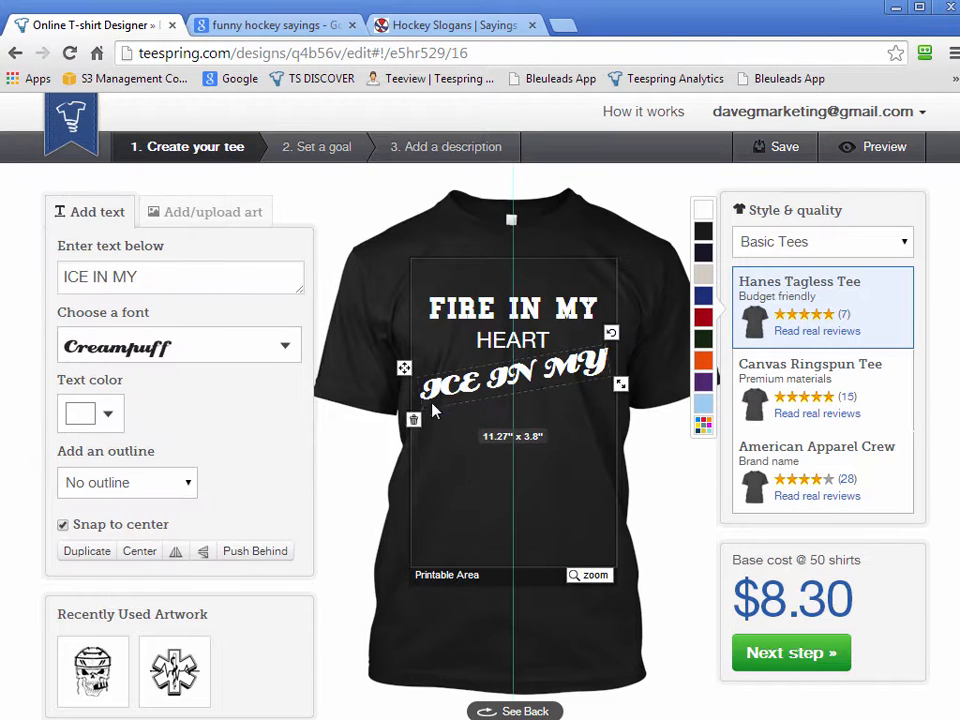
{"action": "left_click", "coordinate": [413, 421]}
{"action": "left_click", "coordinate": [481, 345]}
{"action": "left_click", "coordinate": [467, 365]}
{"action": "left_click", "coordinate": [460, 313]}
{"action": "key", "text": "Delete"}
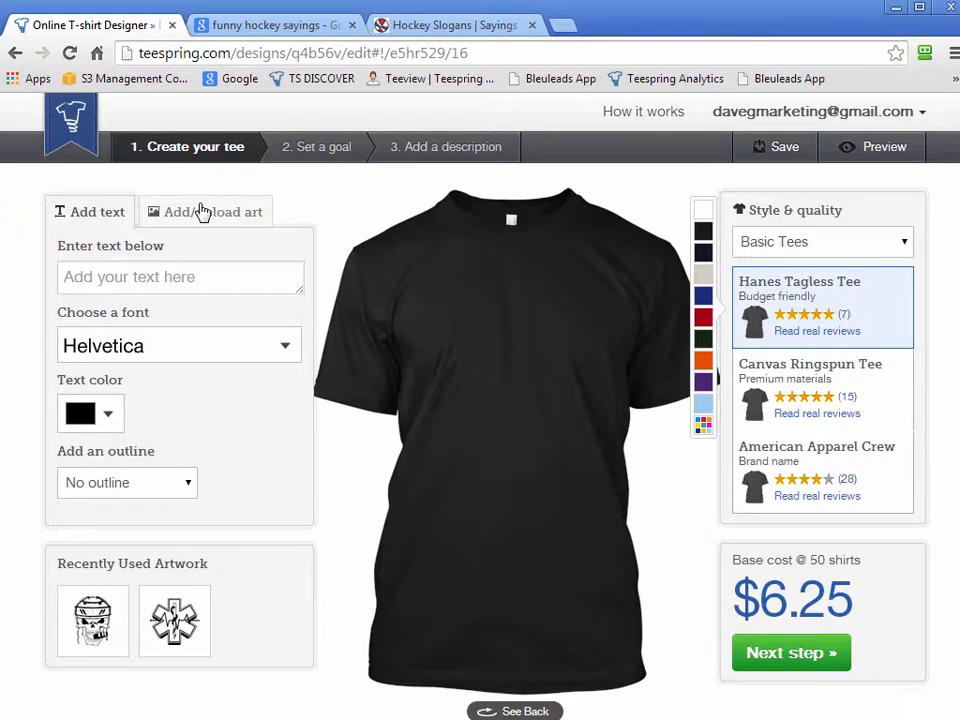
Upload the artwork design-2.png from the Pilots folder of Campaigns for Case Studies onto the black shirt.
{"action": "left_click_drag", "start_coordinate": [203, 212], "coordinate": [407, 194]}
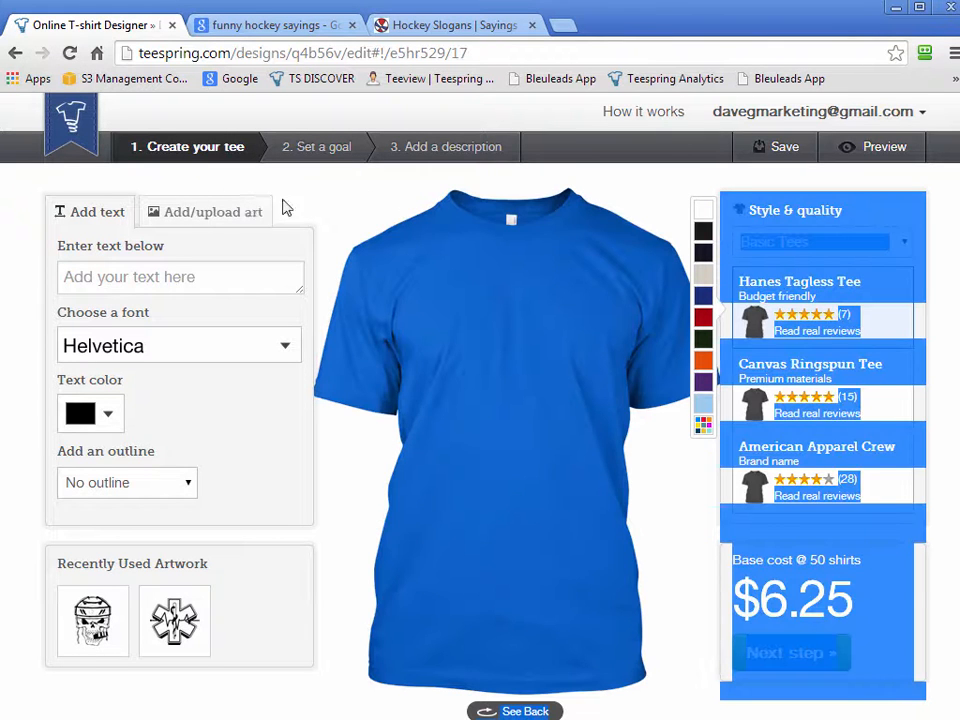
{"action": "left_click", "coordinate": [321, 206]}
{"action": "left_click", "coordinate": [230, 212]}
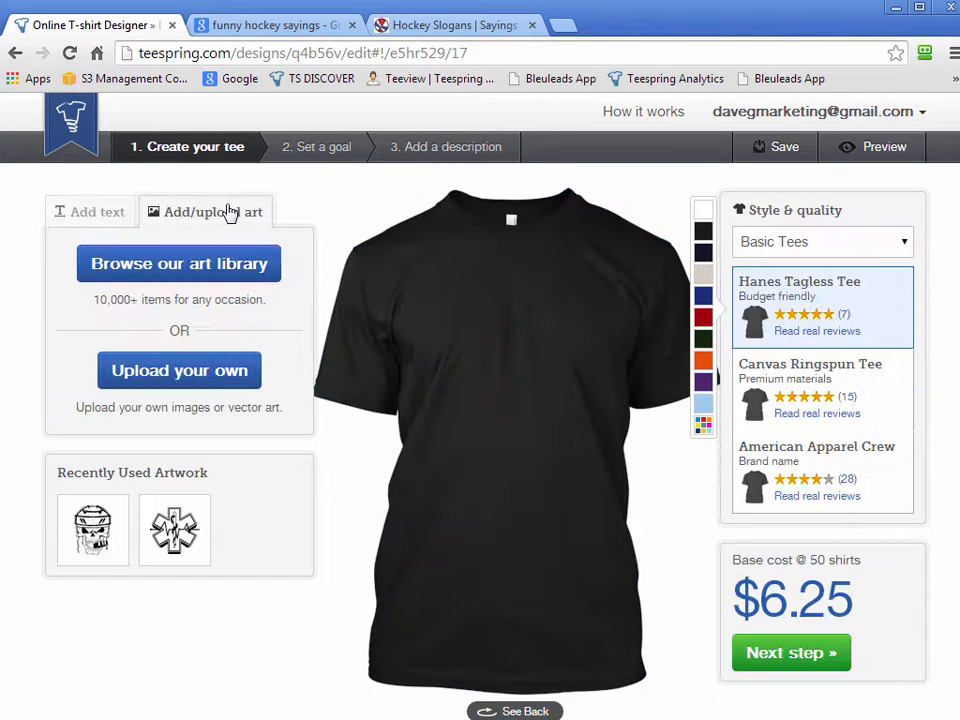
{"action": "left_click", "coordinate": [181, 380]}
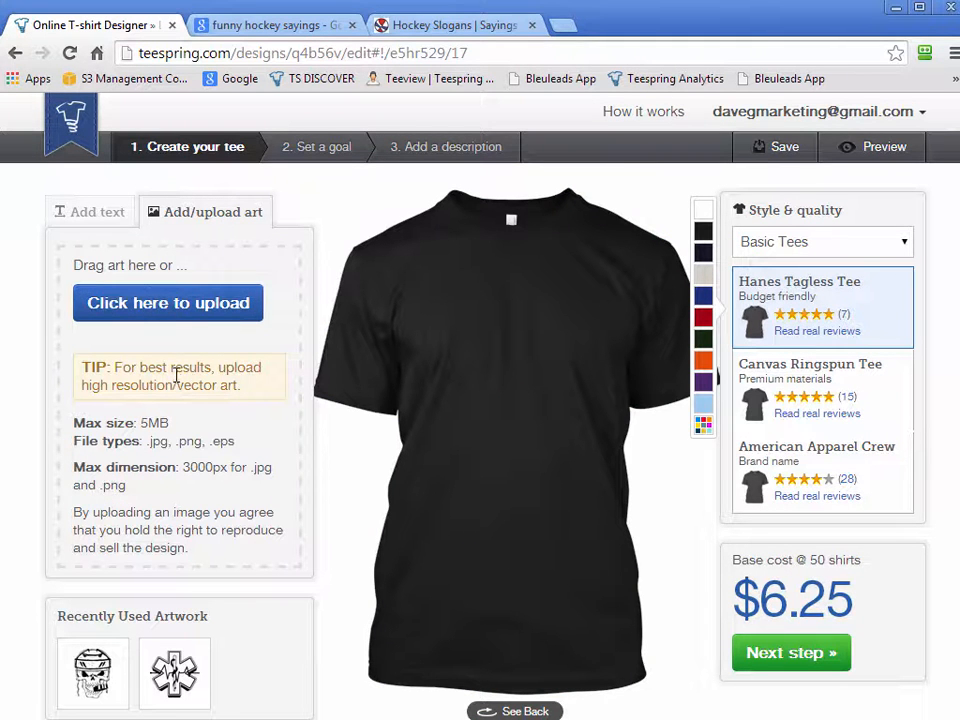
{"action": "left_click", "coordinate": [176, 302]}
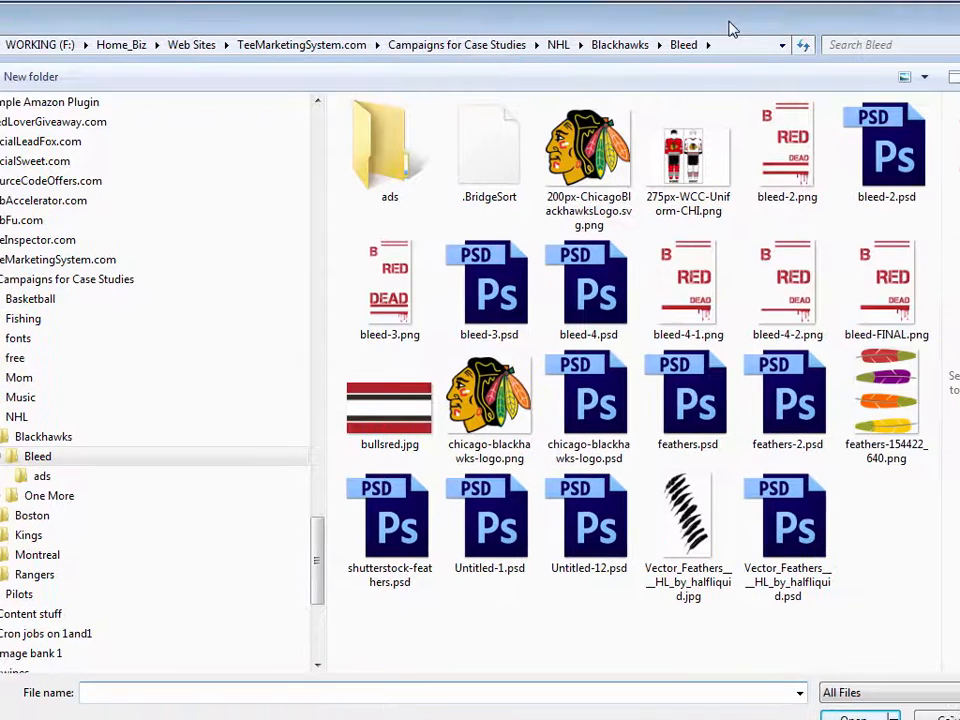
{"action": "left_click", "coordinate": [516, 45]}
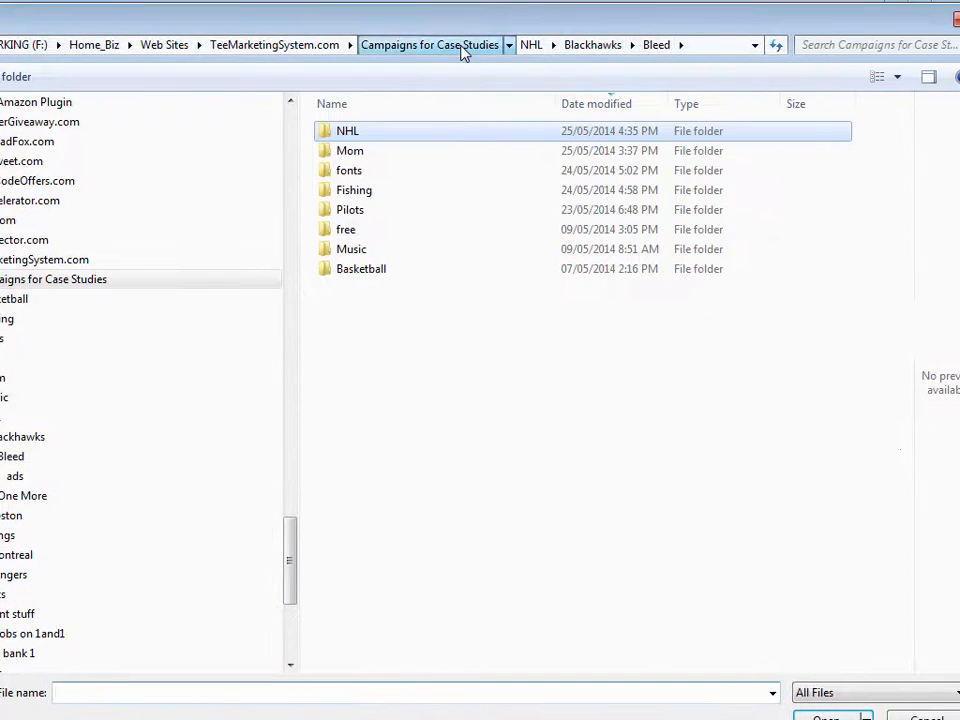
{"action": "double_click", "coordinate": [352, 210]}
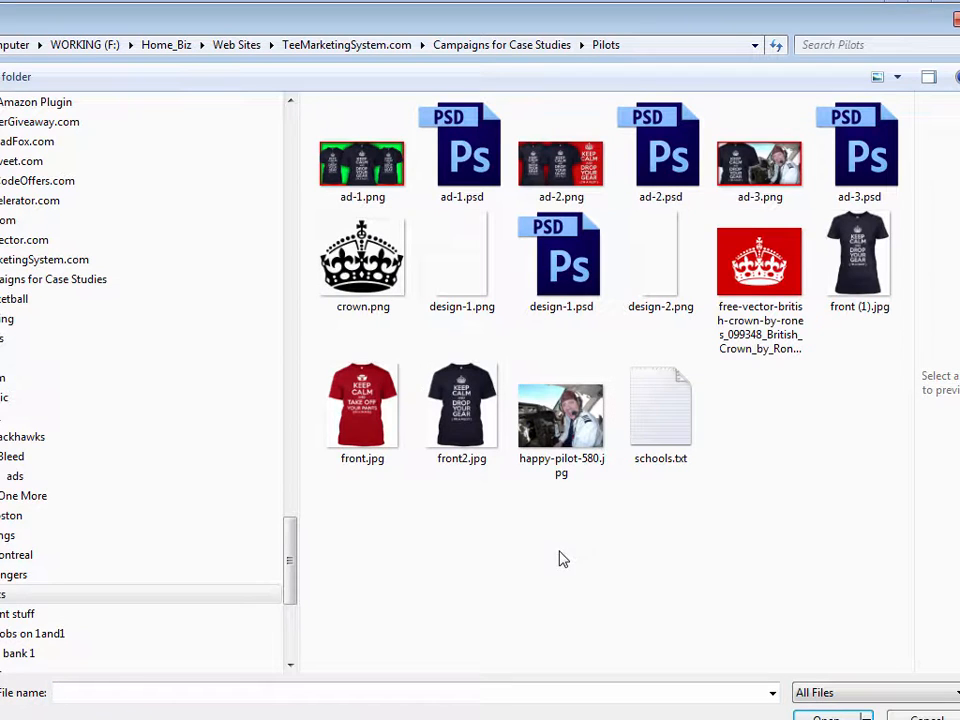
{"action": "left_click", "coordinate": [664, 289]}
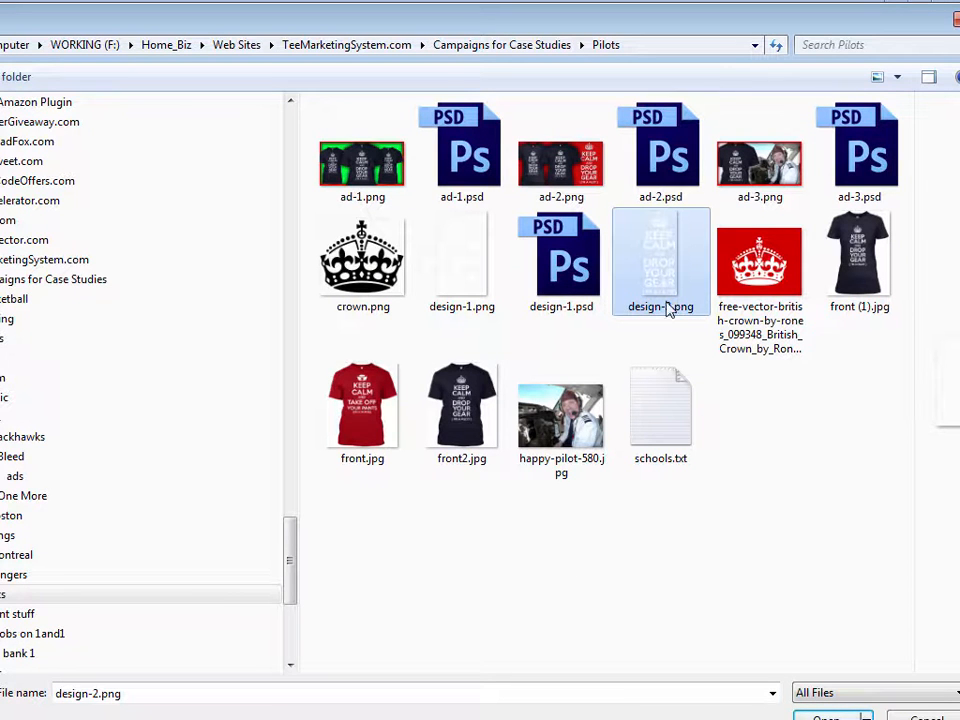
{"action": "left_click", "coordinate": [480, 283]}
{"action": "left_click", "coordinate": [668, 265]}
{"action": "double_click", "coordinate": [664, 263]}
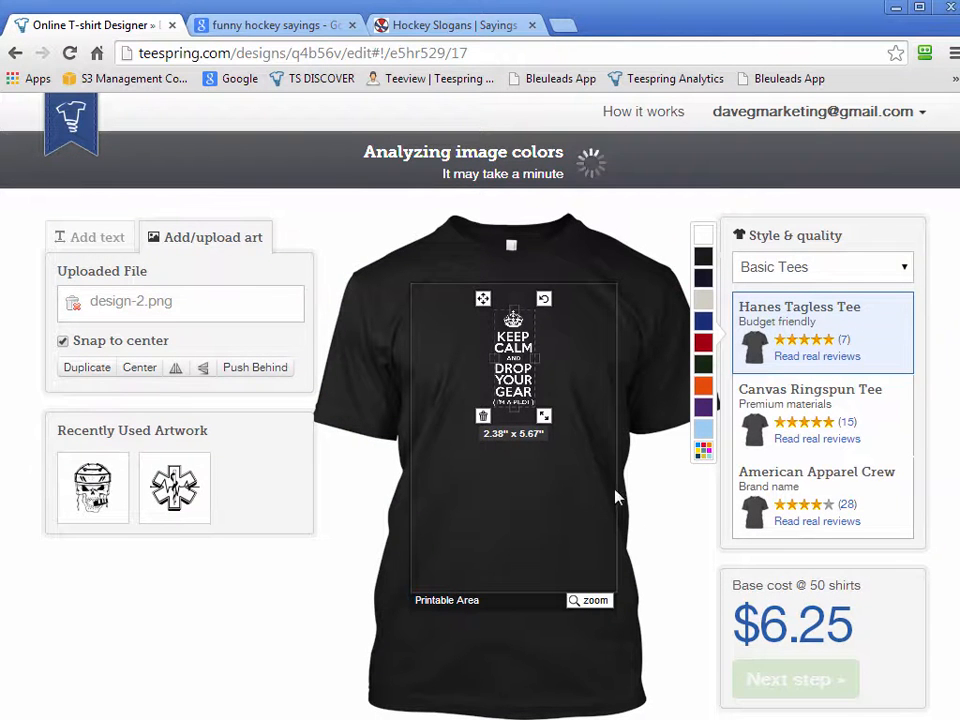
Enlarge the uploaded KEEP CALM design to fill the height of the printable area and continue to the goal-setting stage.
{"action": "left_click_drag", "start_coordinate": [545, 398], "coordinate": [561, 489]}
{"action": "left_click", "coordinate": [731, 703]}
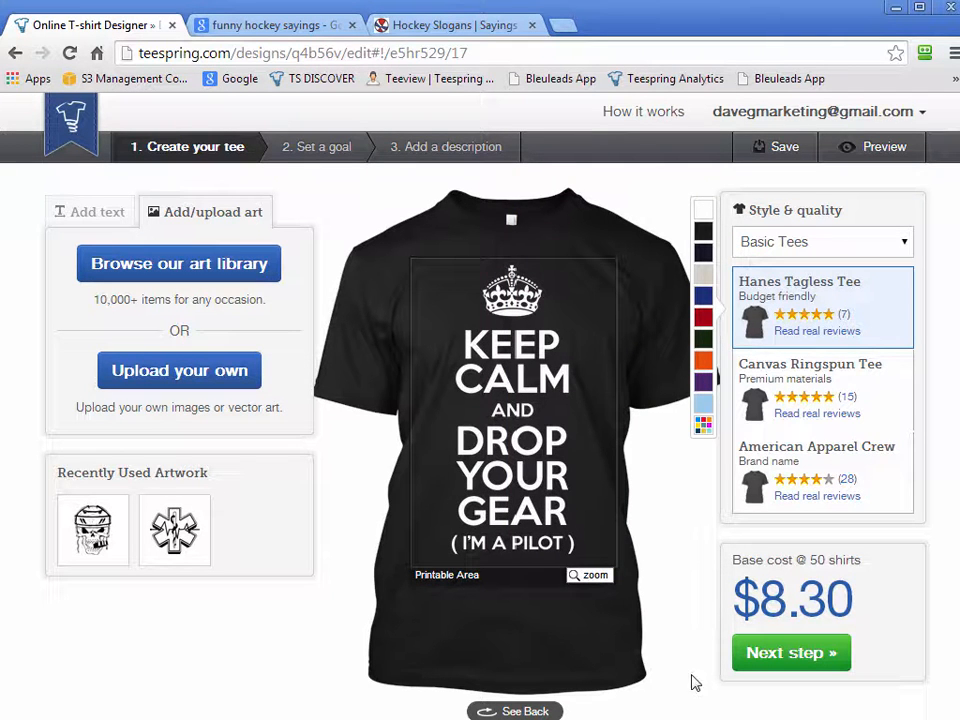
{"action": "left_click", "coordinate": [566, 552]}
{"action": "left_click", "coordinate": [715, 713]}
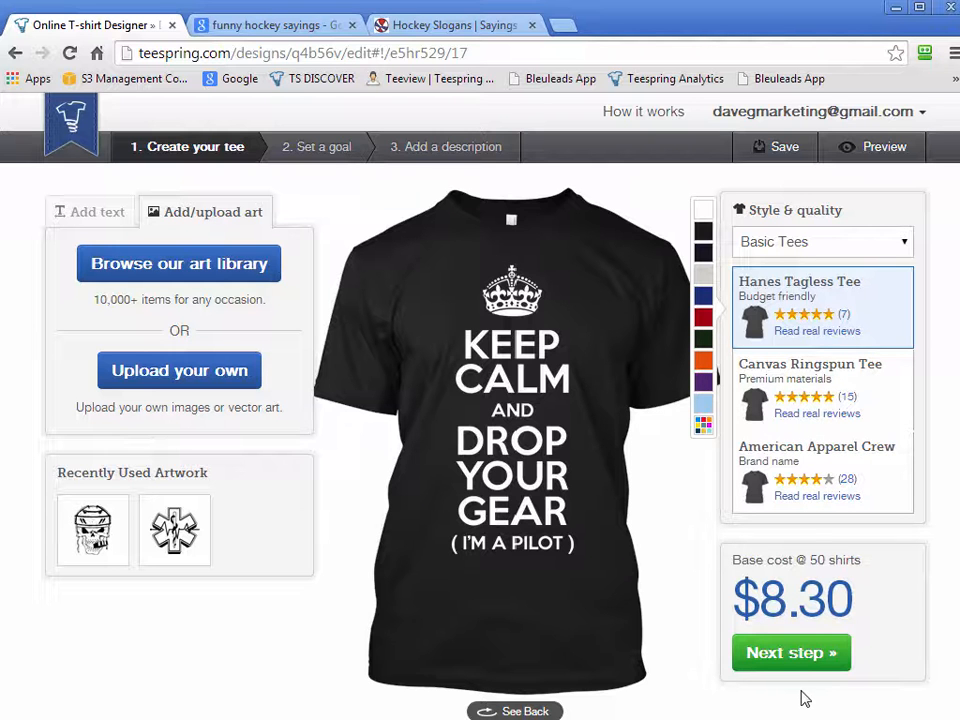
{"action": "left_click", "coordinate": [806, 656]}
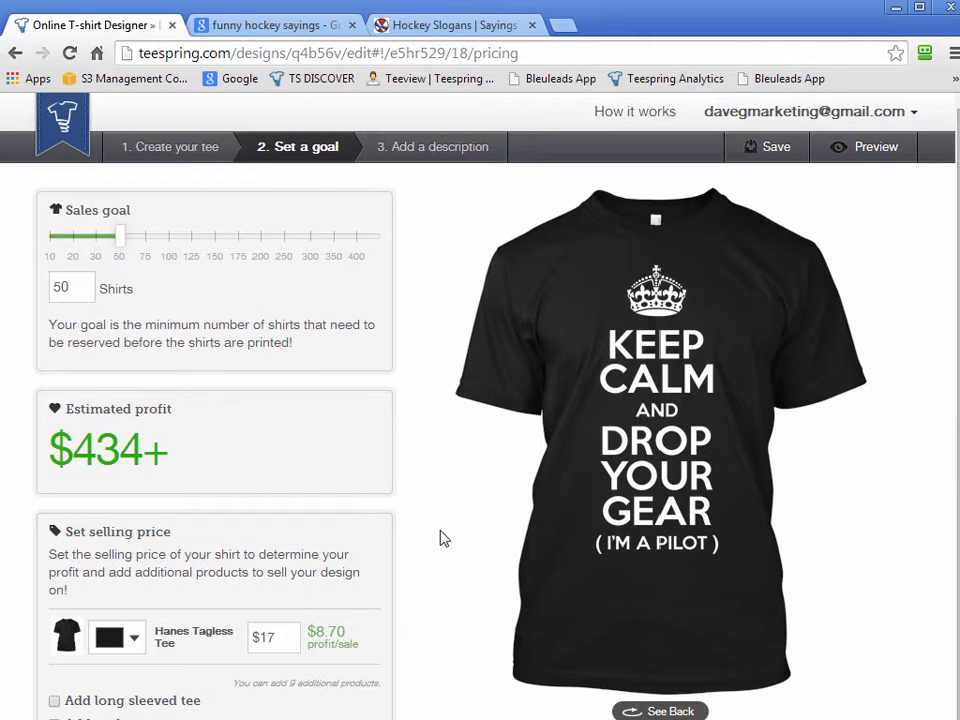
Set the sales goal to 20 shirts.
{"action": "scroll", "coordinate": [424, 541], "scroll_direction": "down", "scroll_amount": 1}
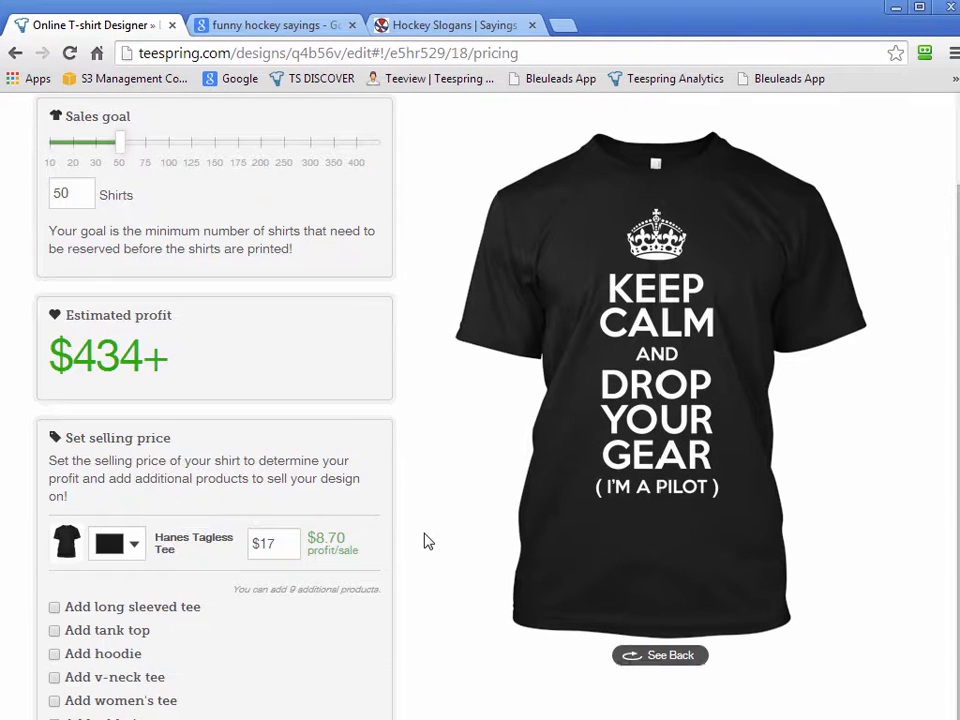
{"action": "scroll", "coordinate": [431, 542], "scroll_direction": "up", "scroll_amount": 1}
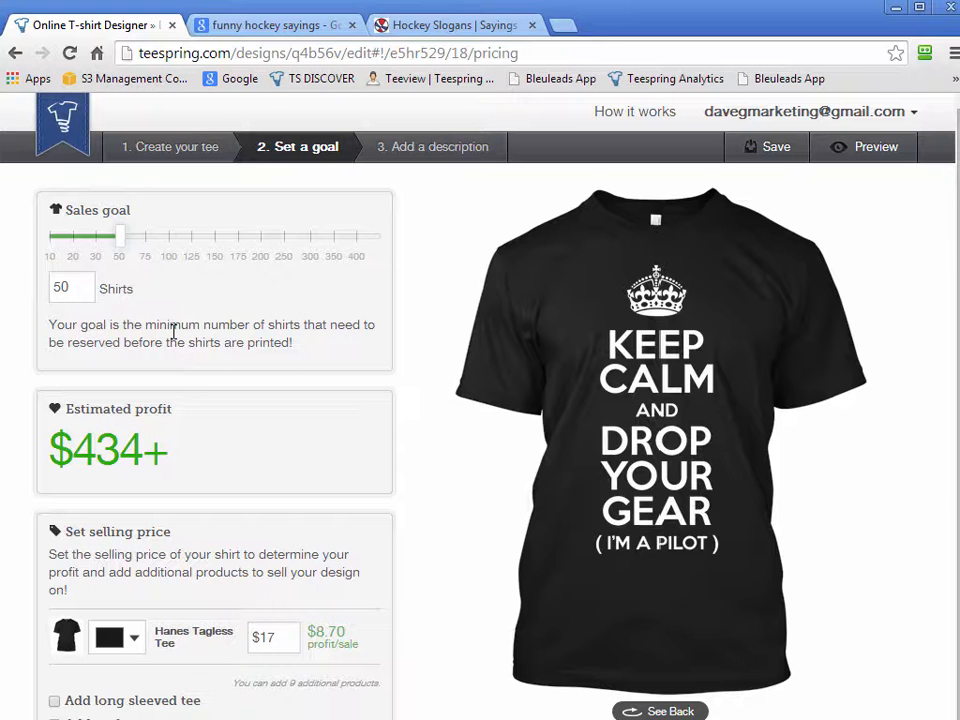
{"action": "key", "text": "ctrl+a"}
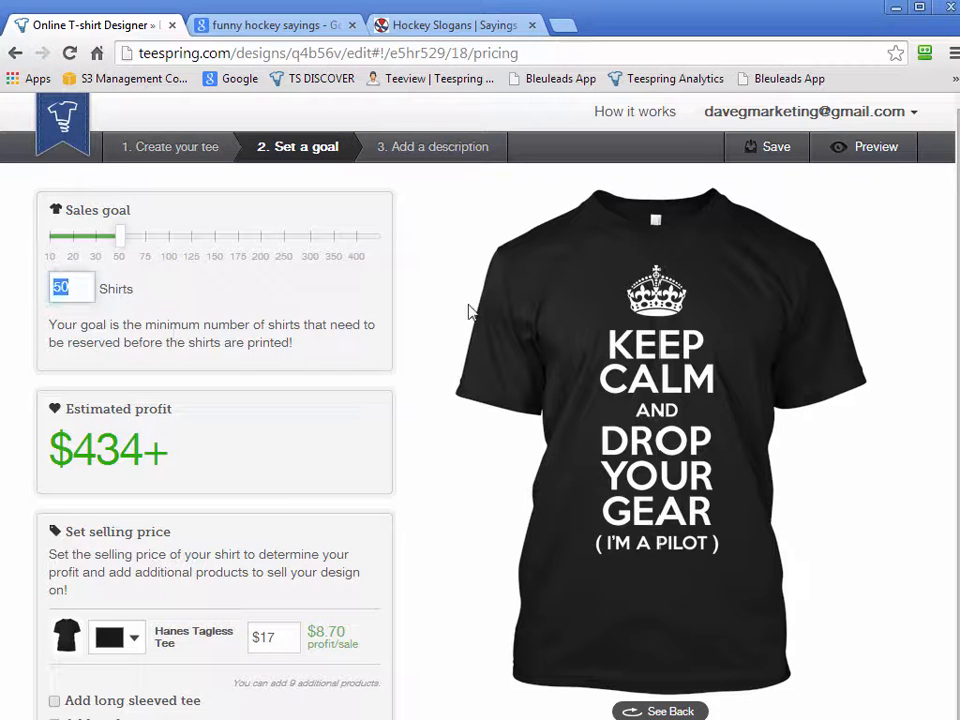
{"action": "type", "text": "20"}
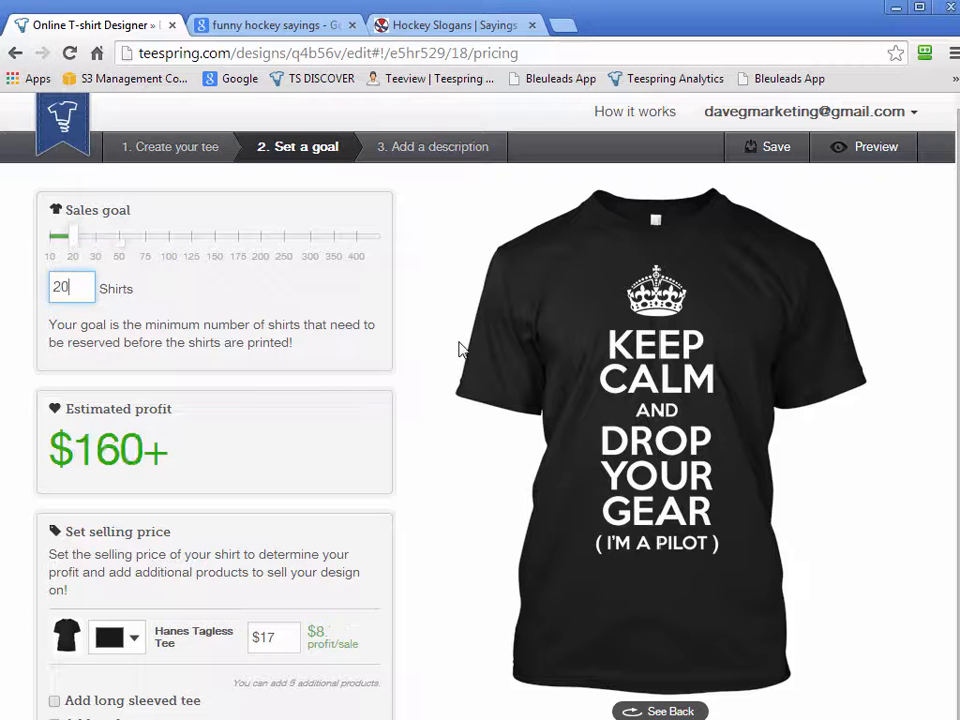
{"action": "left_click", "coordinate": [354, 324]}
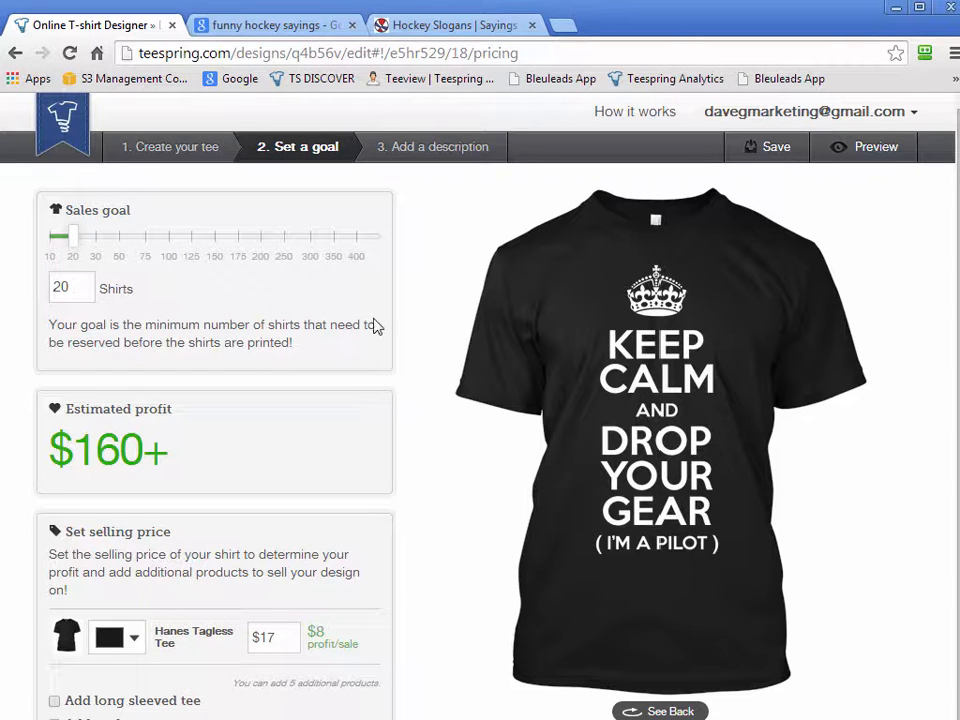
Try a sales goal of 500 shirts and return it to 20 to compare the estimated profit.
{"action": "left_click_drag", "start_coordinate": [80, 293], "coordinate": [36, 290]}
{"action": "type", "text": "500"}
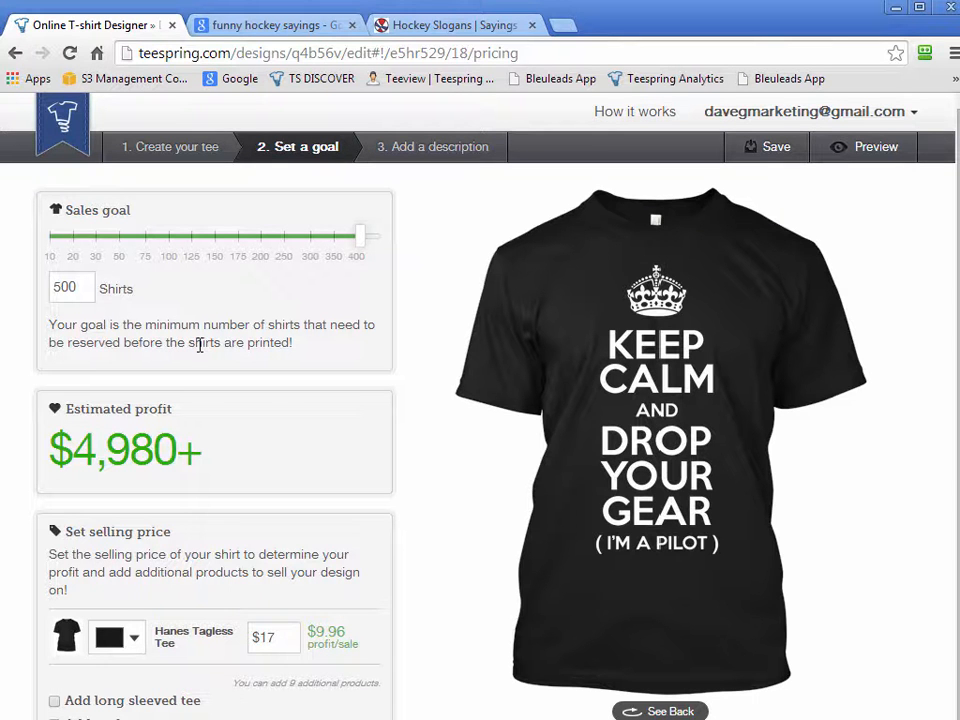
{"action": "left_click_drag", "start_coordinate": [73, 287], "coordinate": [20, 304]}
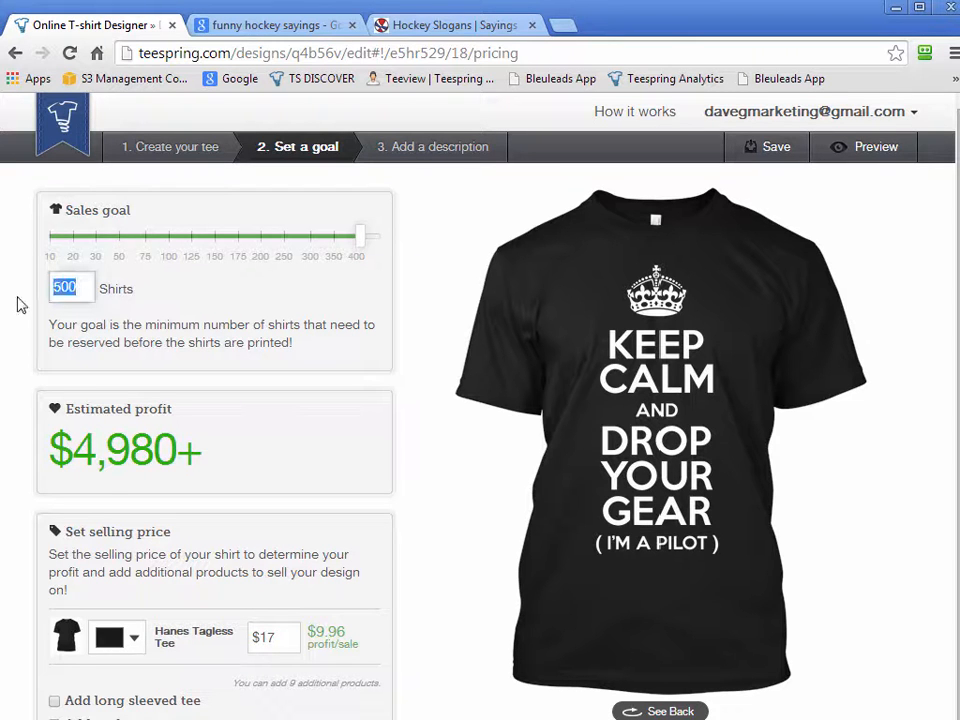
{"action": "type", "text": "20"}
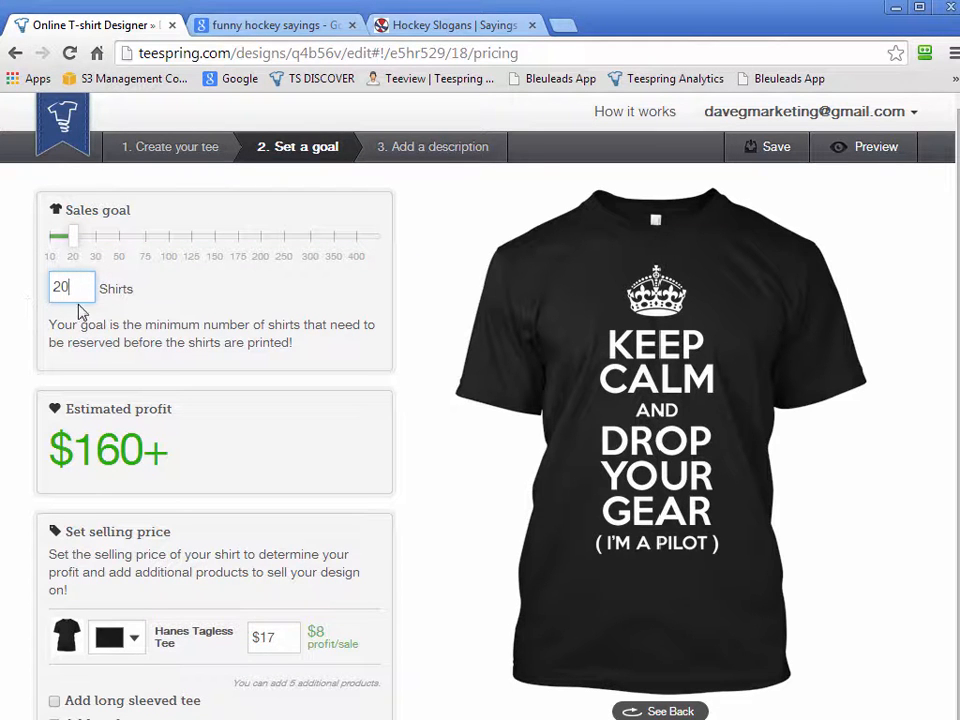
Set the sales goal to 500 shirts and the Hanes Tagless Tee selling price to $19.50.
{"action": "left_click_drag", "start_coordinate": [85, 287], "coordinate": [1, 289]}
{"action": "type", "text": "500"}
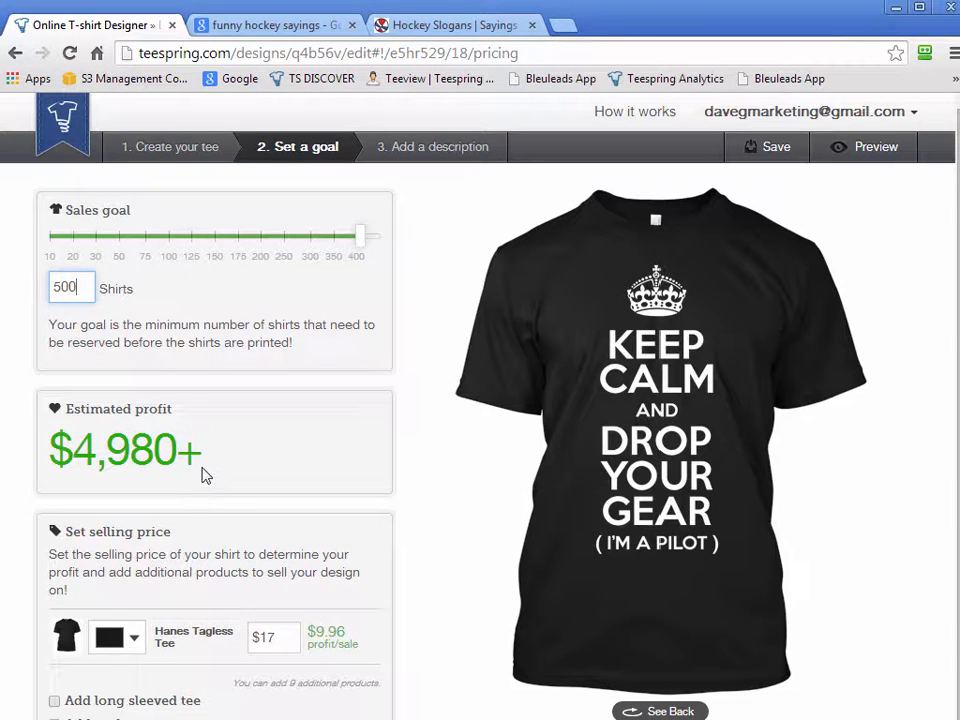
{"action": "double_click", "coordinate": [280, 640]}
{"action": "type", "text": "19.50"}
{"action": "left_click", "coordinate": [414, 567]}
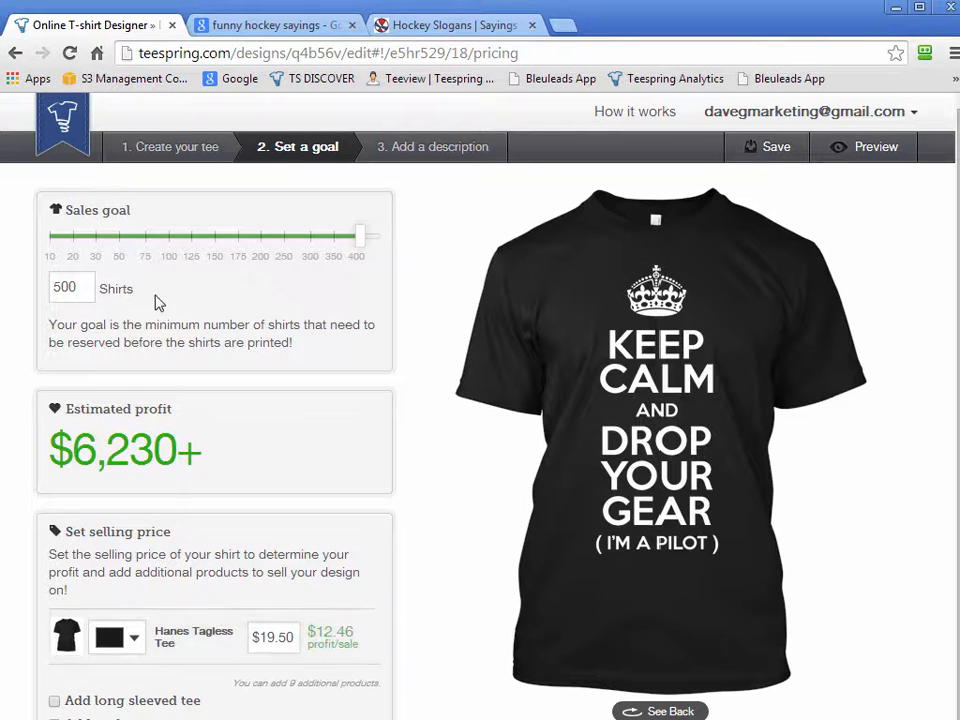
Try sales goals of 50 and 20 shirts and highlight the tee's profit per sale at 20.
{"action": "double_click", "coordinate": [79, 287]}
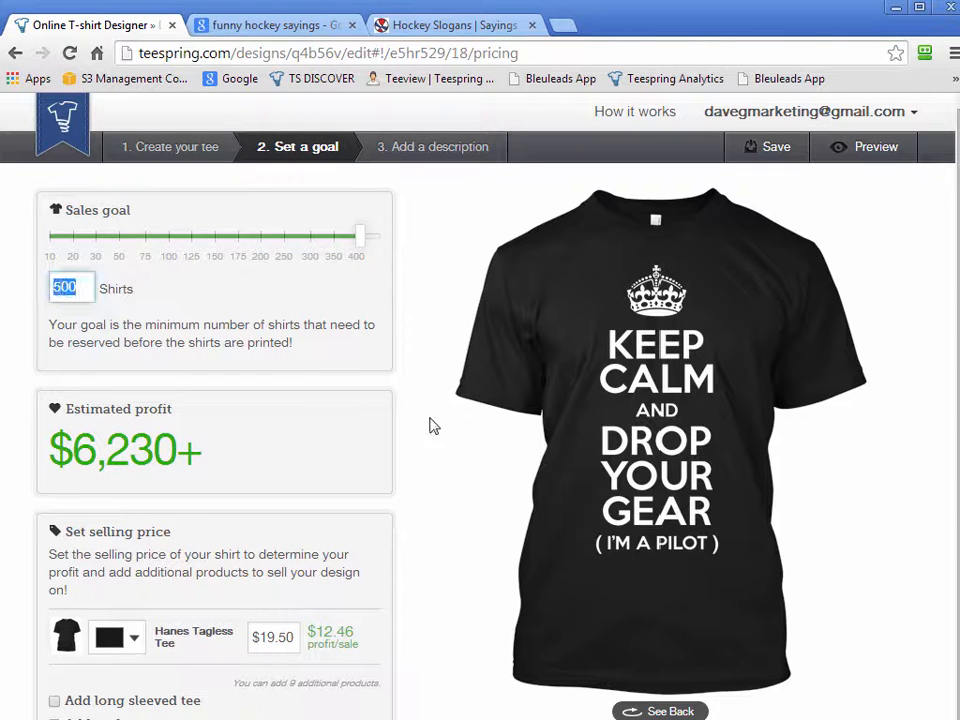
{"action": "type", "text": "50"}
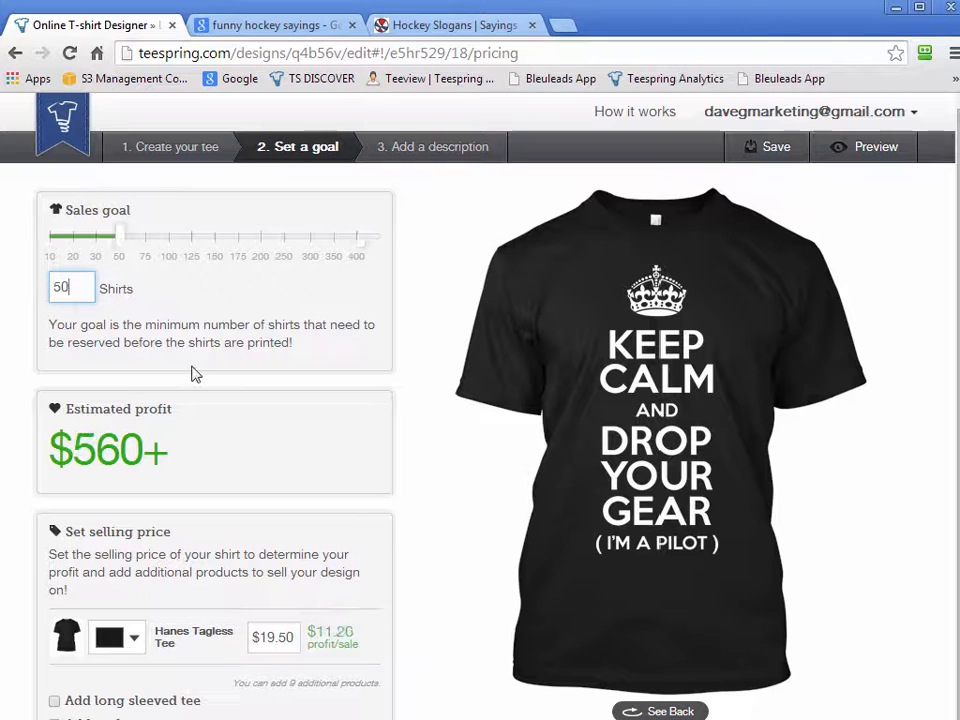
{"action": "double_click", "coordinate": [80, 285]}
{"action": "type", "text": "20"}
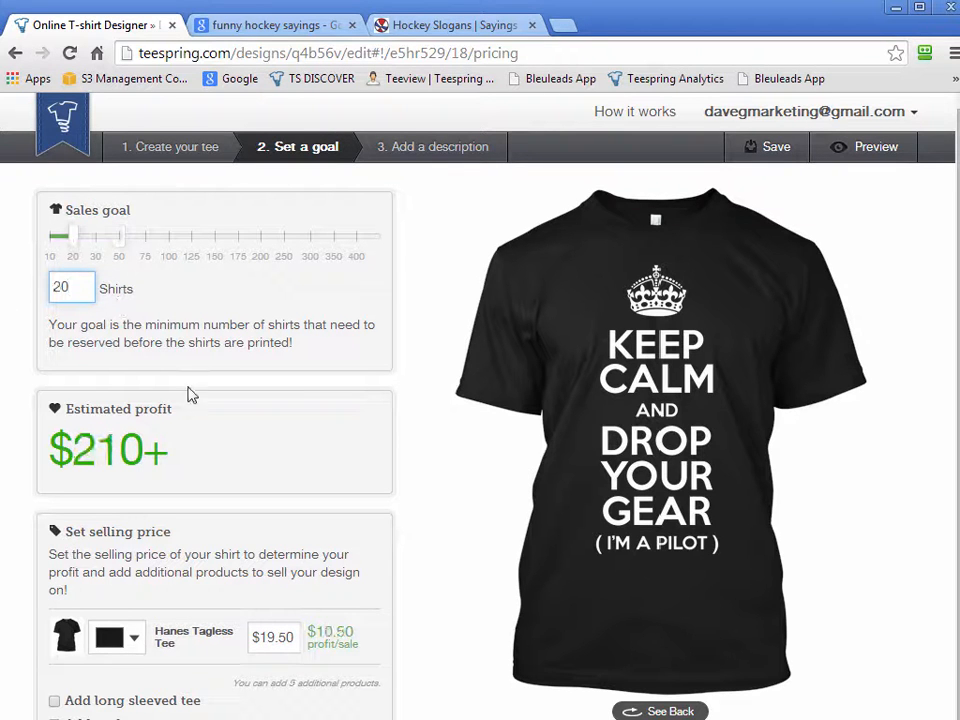
{"action": "left_click", "coordinate": [433, 463]}
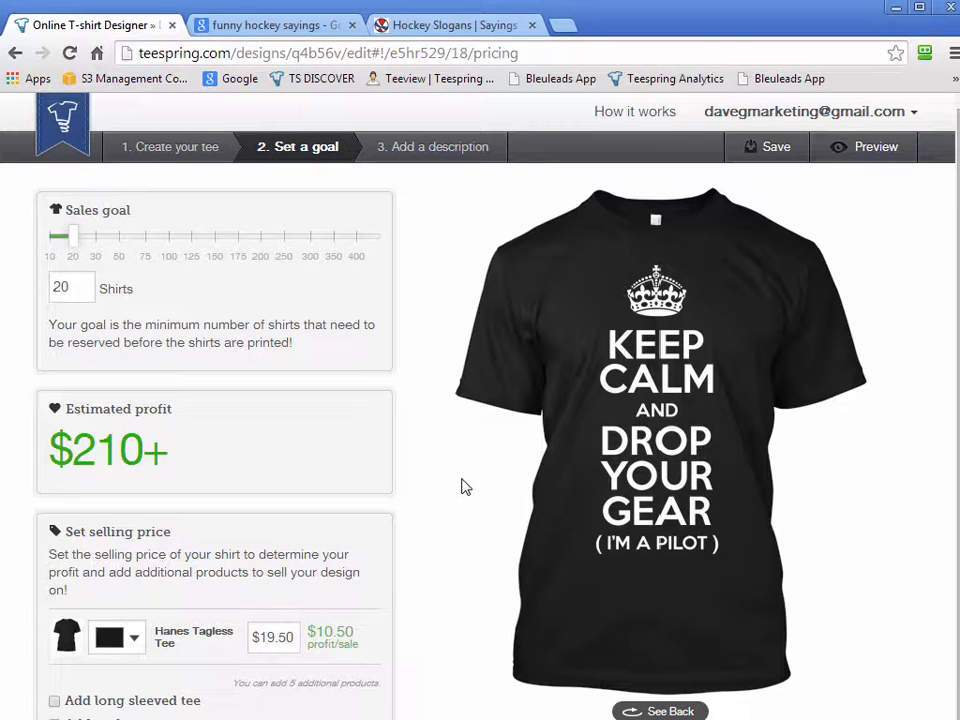
{"action": "double_click", "coordinate": [79, 287]}
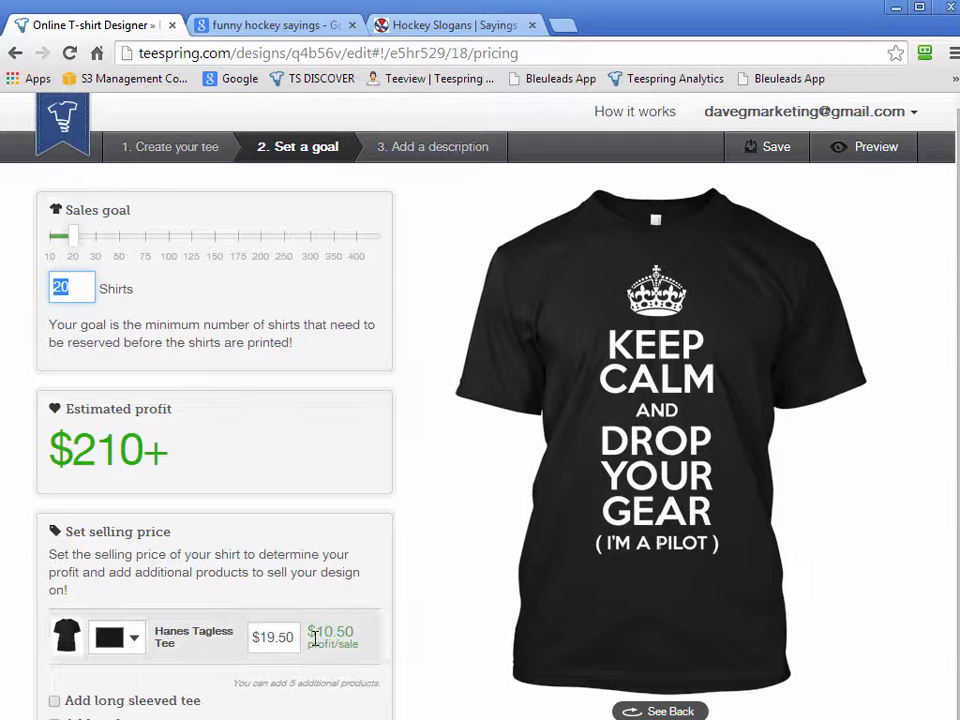
{"action": "left_click_drag", "start_coordinate": [318, 636], "coordinate": [426, 634]}
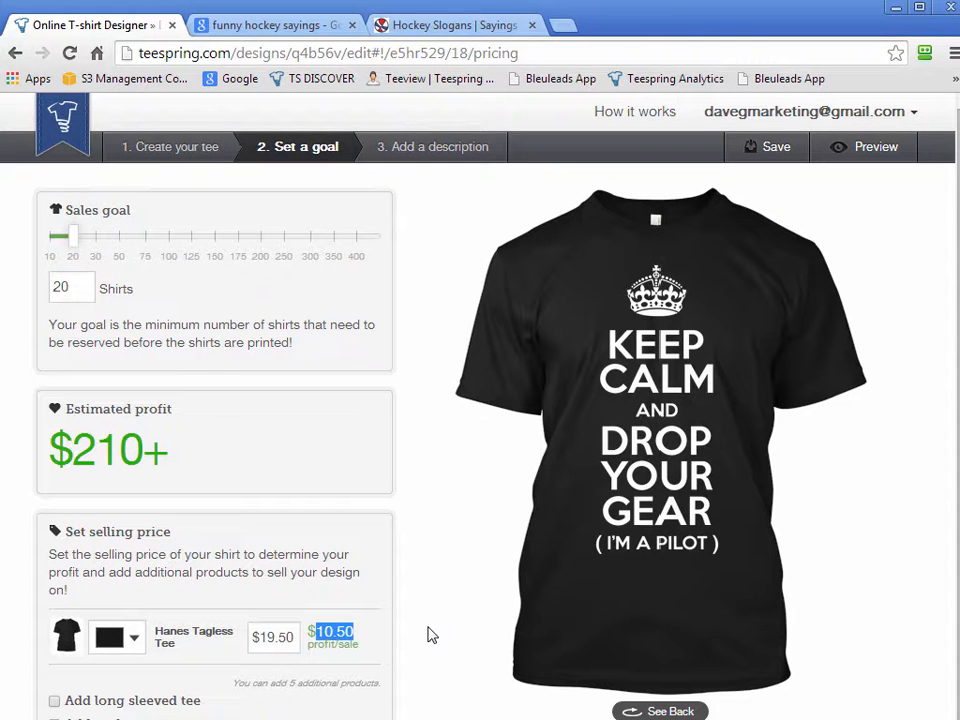
Raise the sales goal to 500 shirts and highlight the tee's profit per sale for comparison.
{"action": "double_click", "coordinate": [75, 283]}
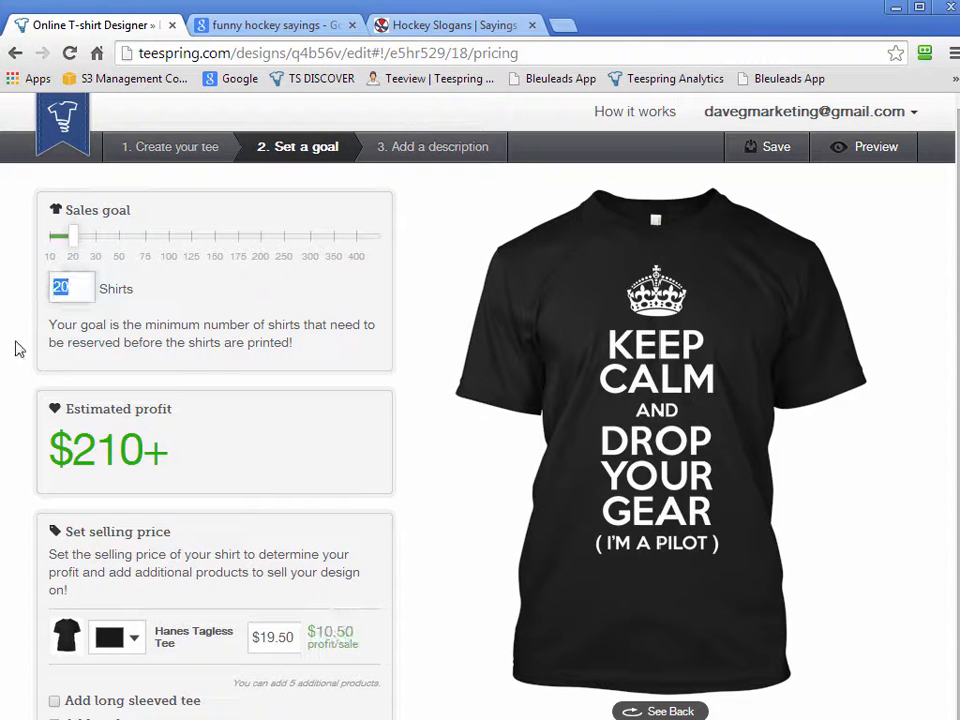
{"action": "type", "text": "500"}
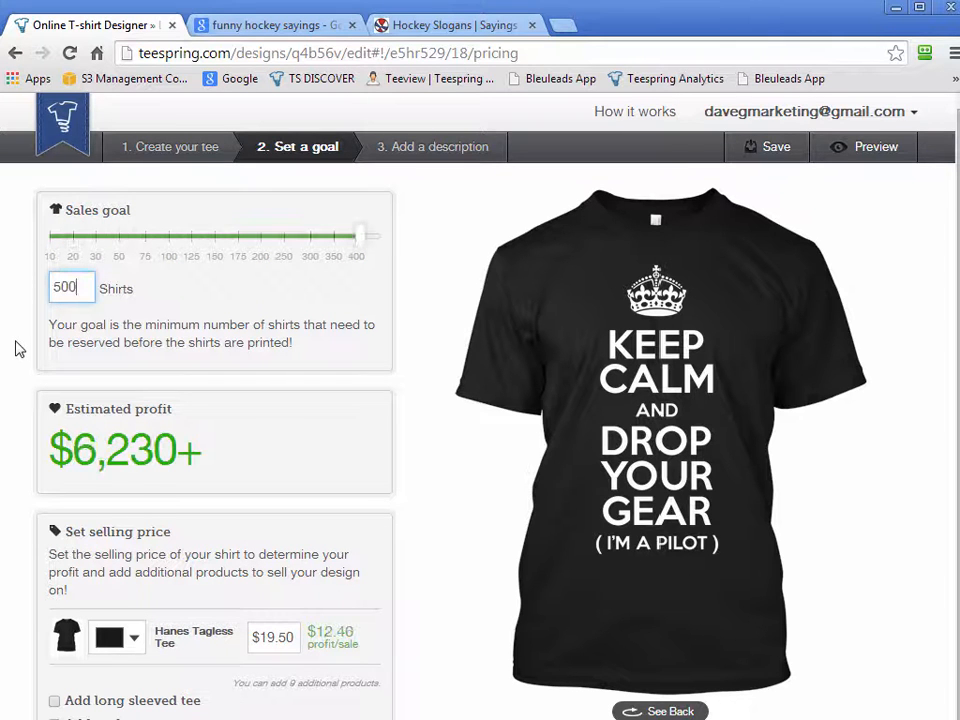
{"action": "left_click_drag", "start_coordinate": [333, 625], "coordinate": [310, 633]}
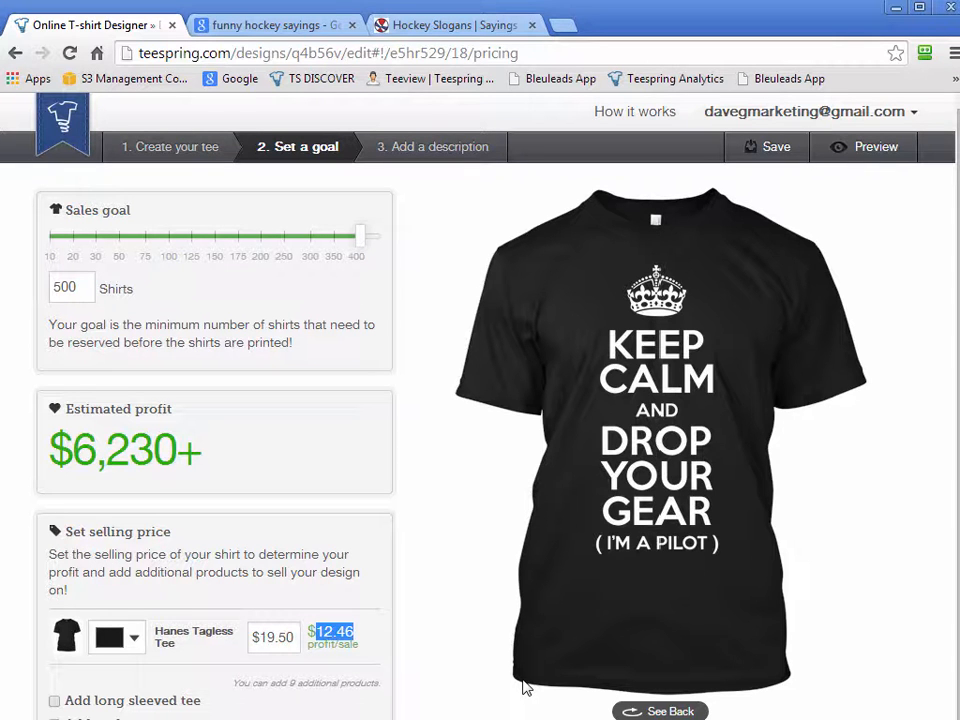
Lower the sales goal to 20 shirts.
{"action": "left_click_drag", "start_coordinate": [87, 285], "coordinate": [40, 280]}
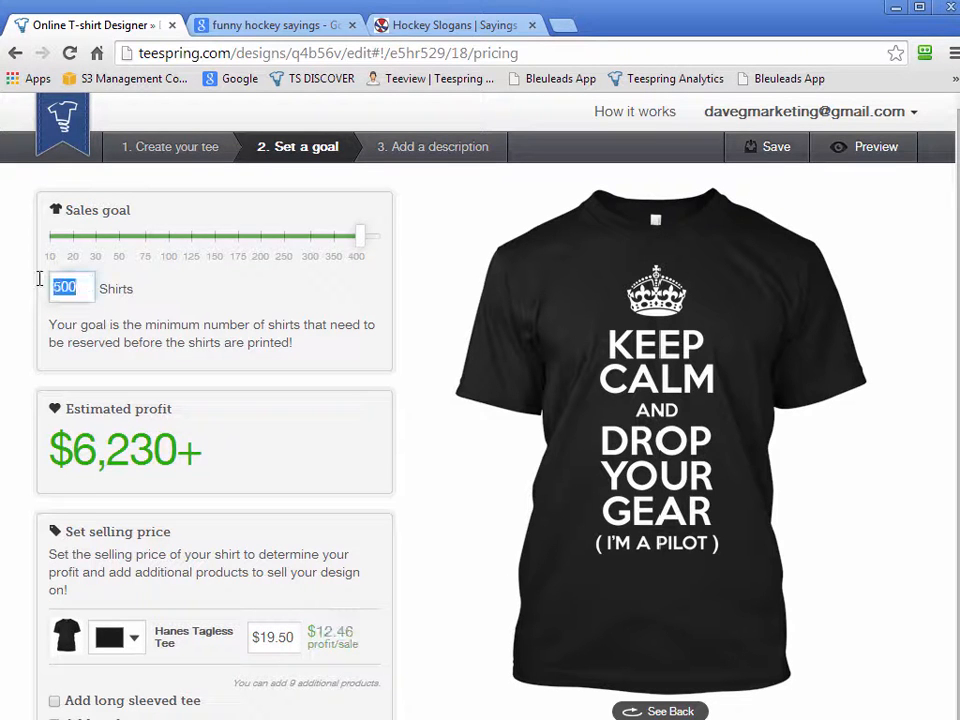
{"action": "type", "text": "20"}
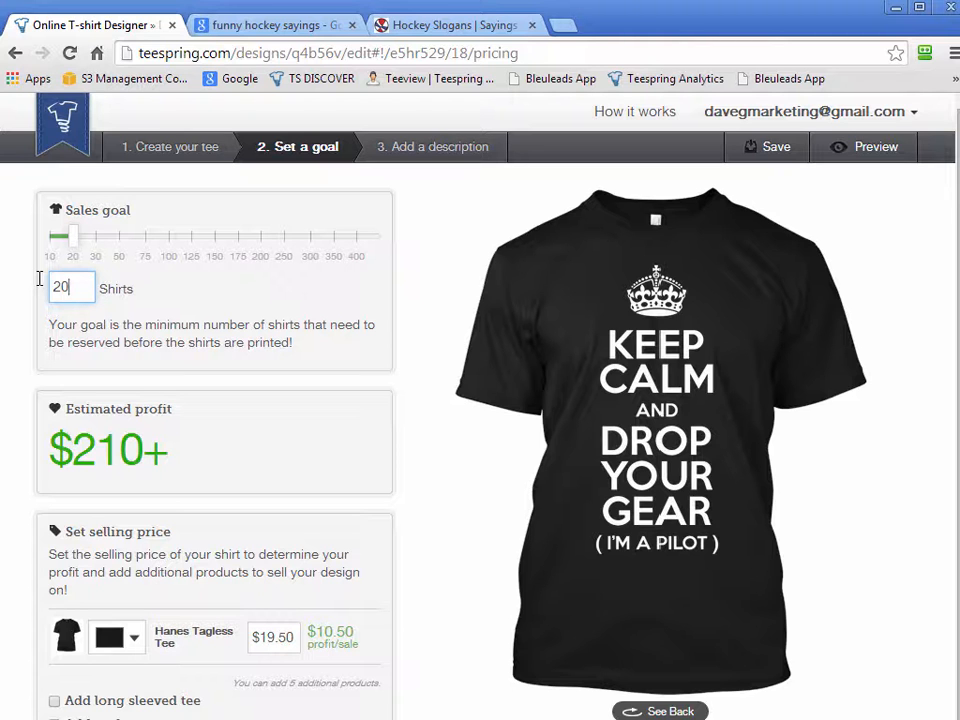
{"action": "double_click", "coordinate": [62, 287]}
{"action": "left_click", "coordinate": [164, 341]}
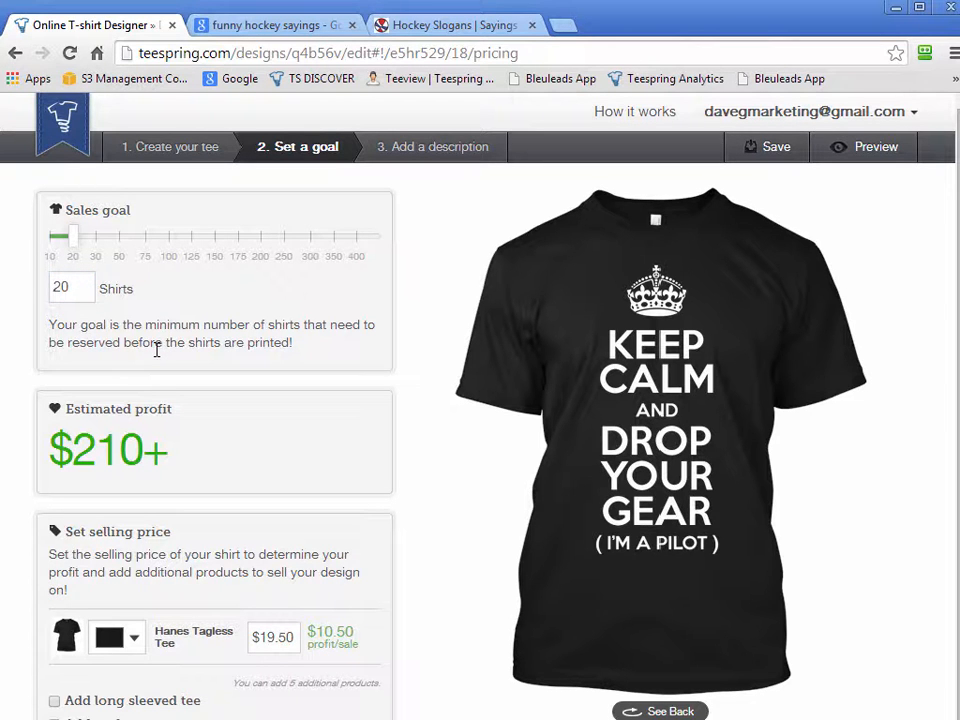
Re-enter 20 as the sales goal and raise it to 500 shirts to compare the profit again.
{"action": "left_click", "coordinate": [75, 290]}
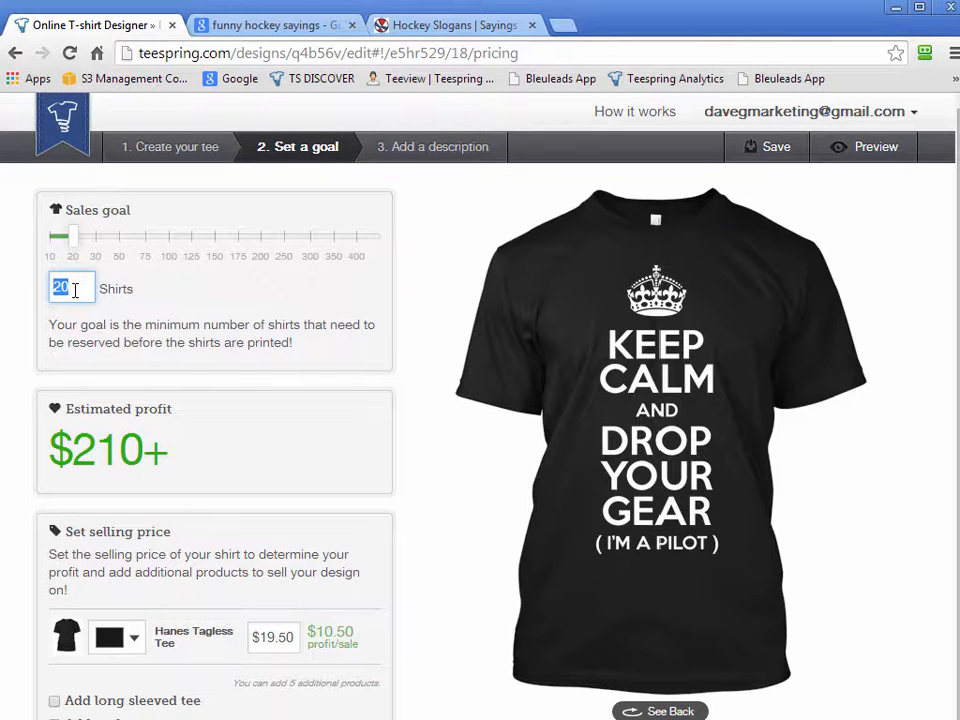
{"action": "type", "text": "20"}
{"action": "left_click_drag", "start_coordinate": [79, 289], "coordinate": [47, 284]}
{"action": "type", "text": "500"}
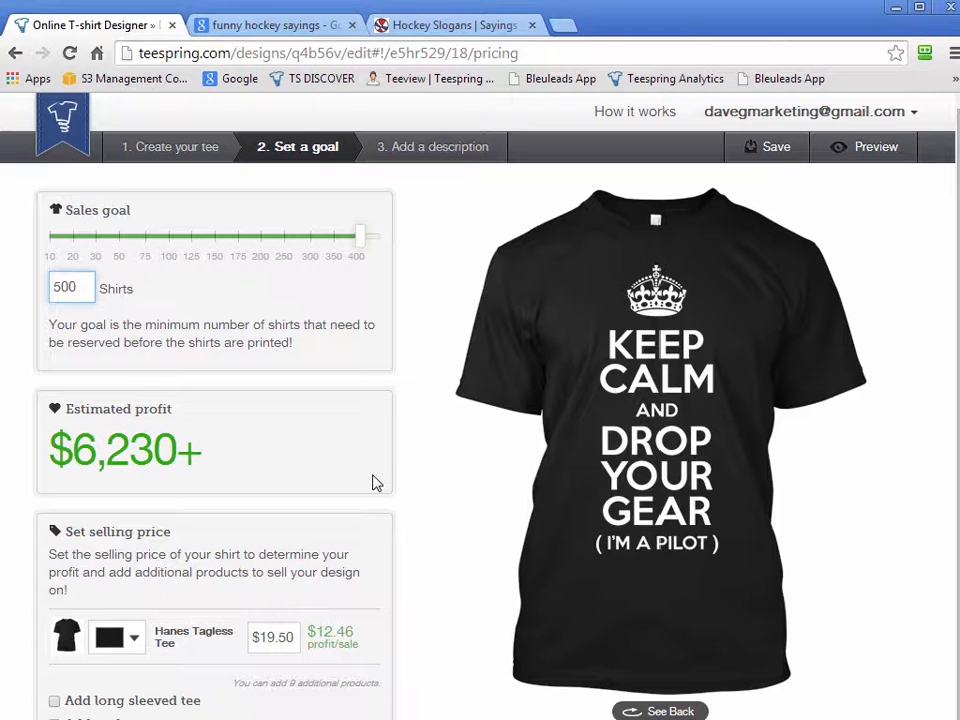
Set the sales goal back to 20 shirts.
{"action": "left_click_drag", "start_coordinate": [79, 287], "coordinate": [30, 282]}
{"action": "type", "text": "20"}
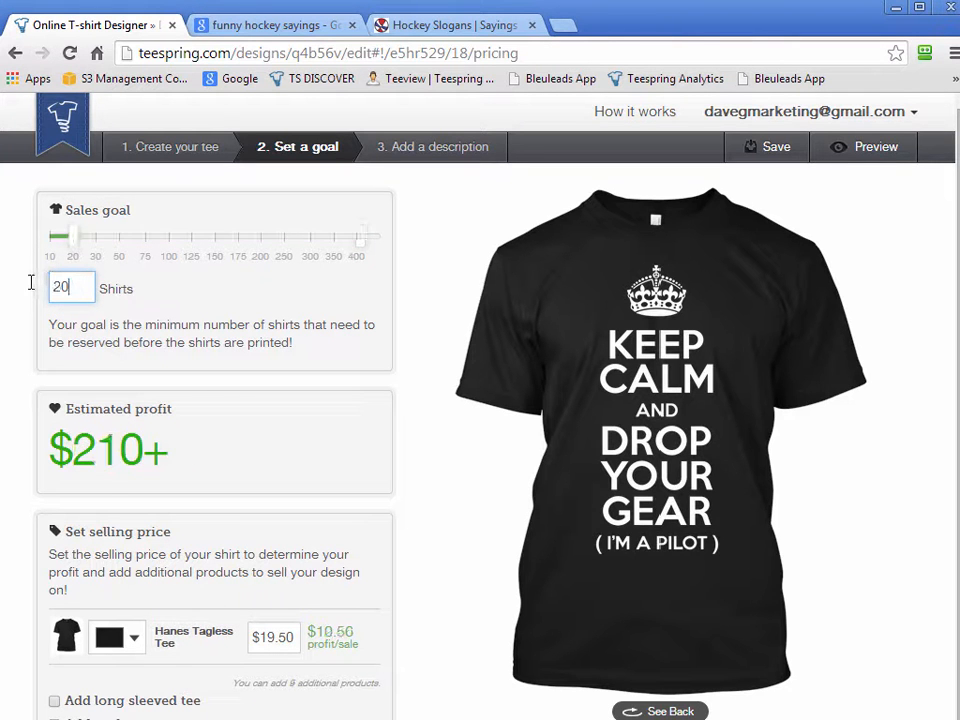
{"action": "left_click", "coordinate": [383, 360]}
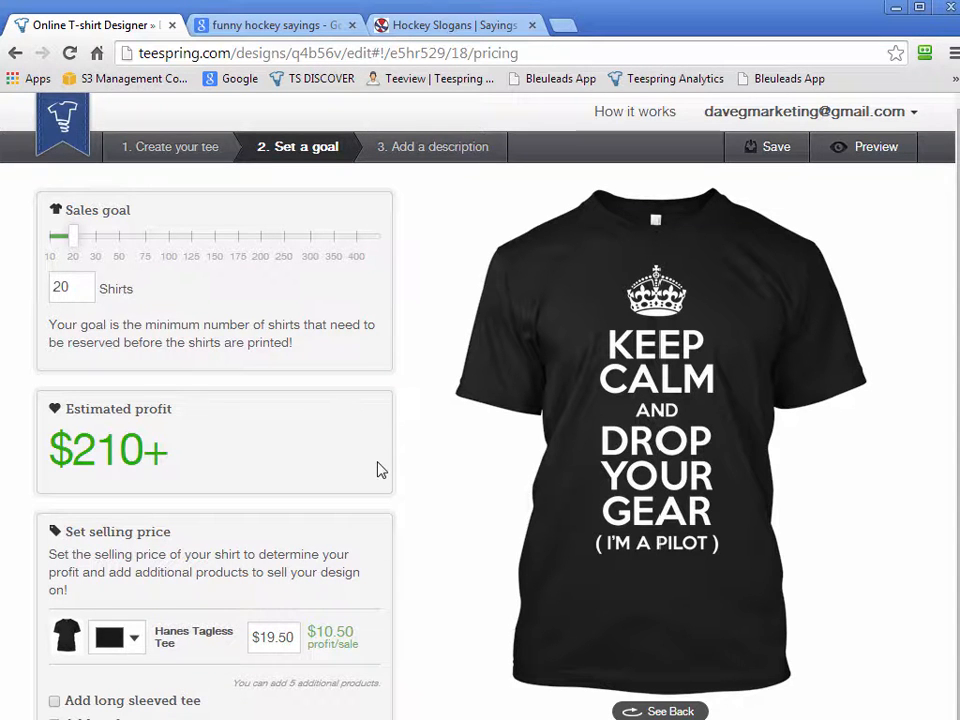
Add a women's tee, a tank top and a hoodie as additional campaign products.
{"action": "scroll", "coordinate": [380, 470], "scroll_direction": "down", "scroll_amount": 2}
{"action": "scroll", "coordinate": [378, 470], "scroll_direction": "down", "scroll_amount": 3}
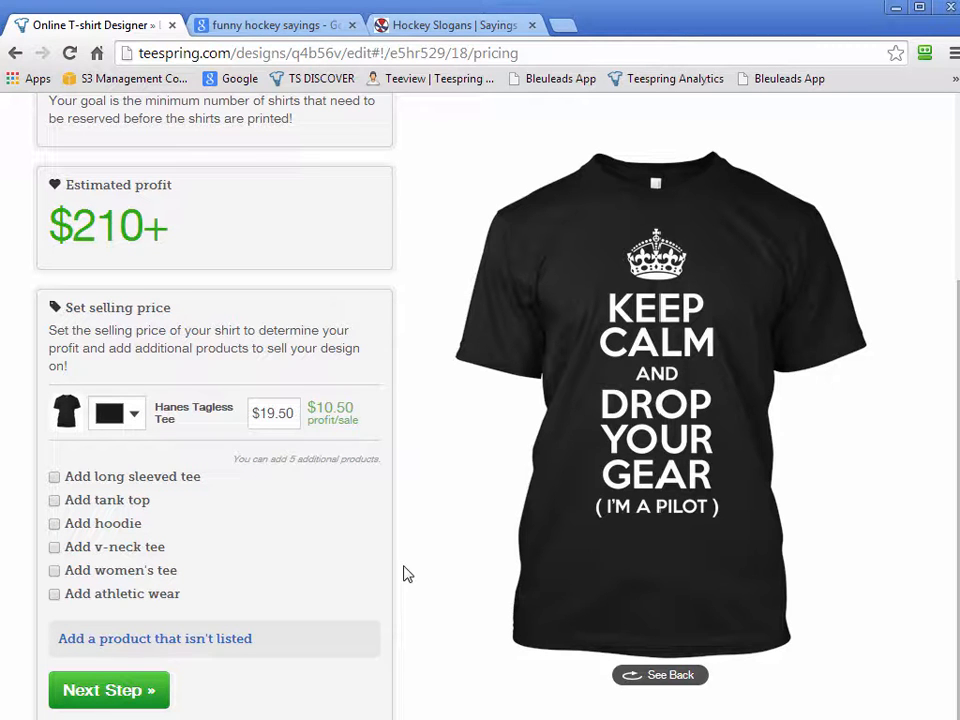
{"action": "left_click", "coordinate": [139, 419]}
{"action": "left_click", "coordinate": [55, 572]}
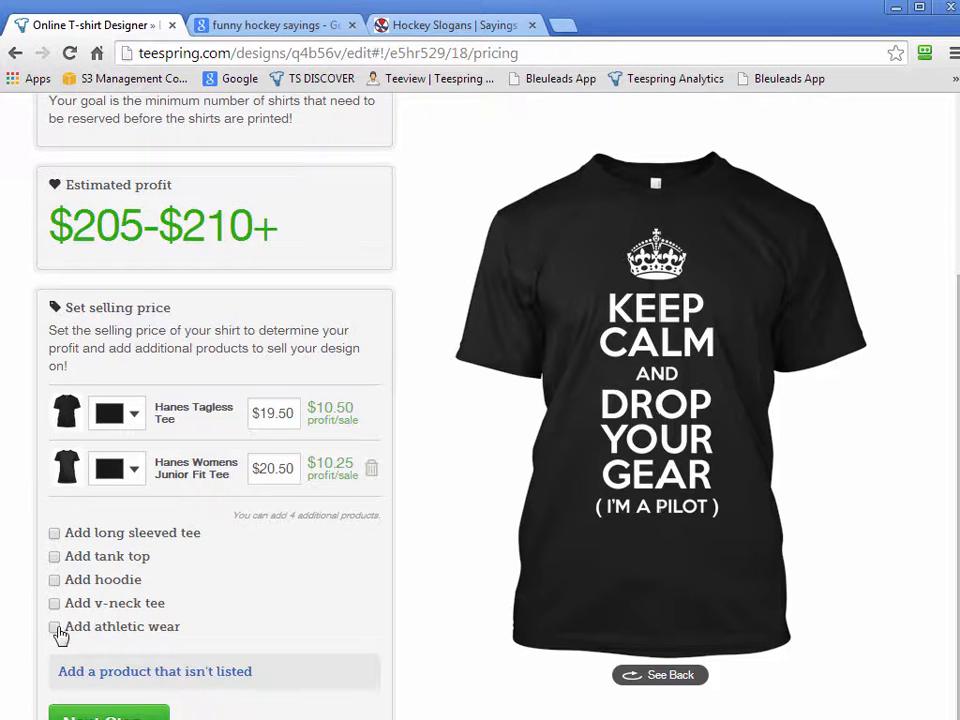
{"action": "left_click", "coordinate": [55, 557]}
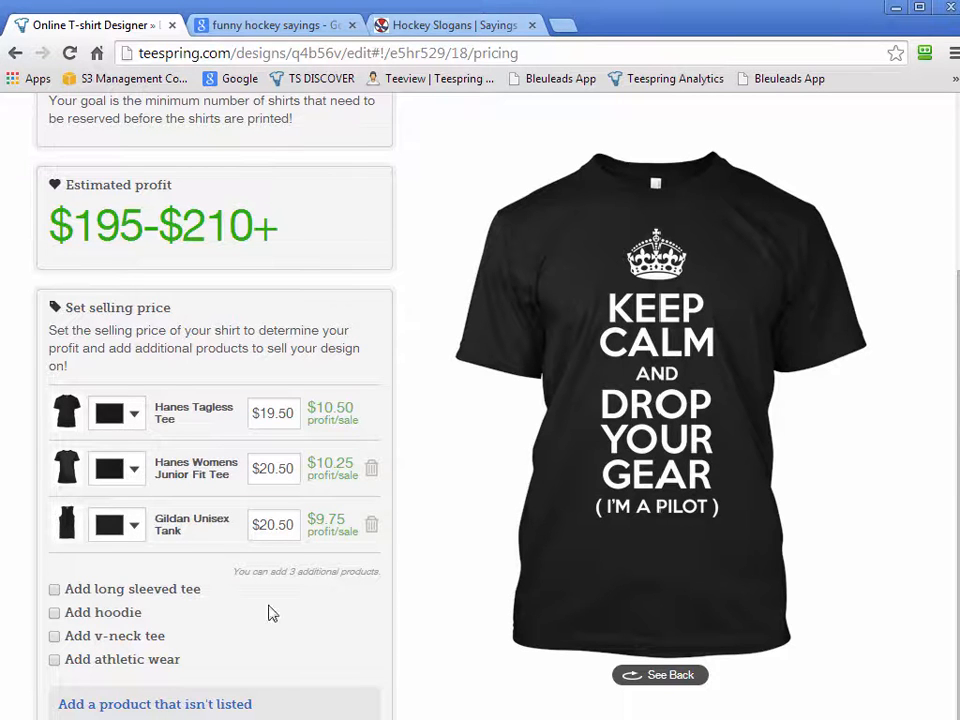
{"action": "left_click", "coordinate": [55, 613]}
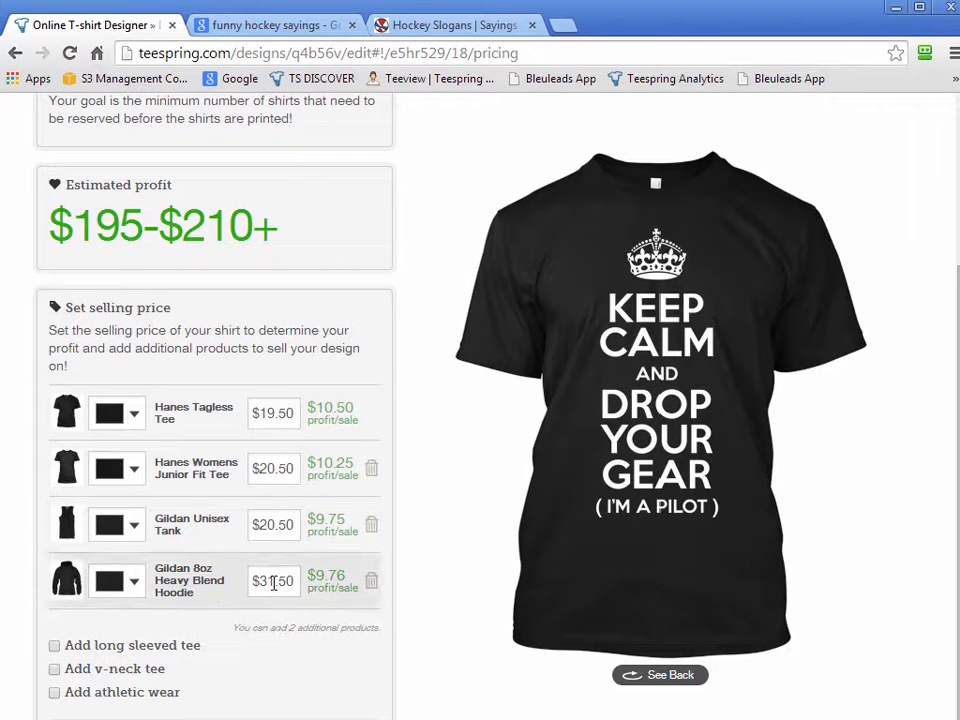
Set the selling price of the Gildan hoodie to $39.50 and of the Gildan Unisex Tank to $21.50.
{"action": "left_click_drag", "start_coordinate": [273, 582], "coordinate": [267, 582]}
{"action": "type", "text": "9"}
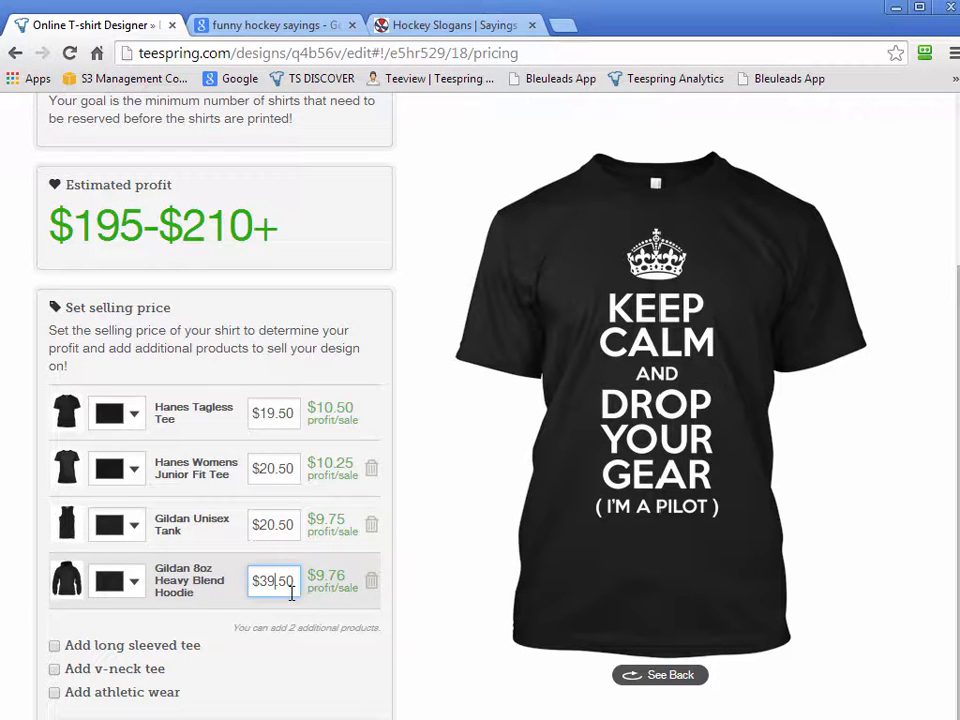
{"action": "left_click", "coordinate": [280, 417]}
{"action": "left_click", "coordinate": [280, 660]}
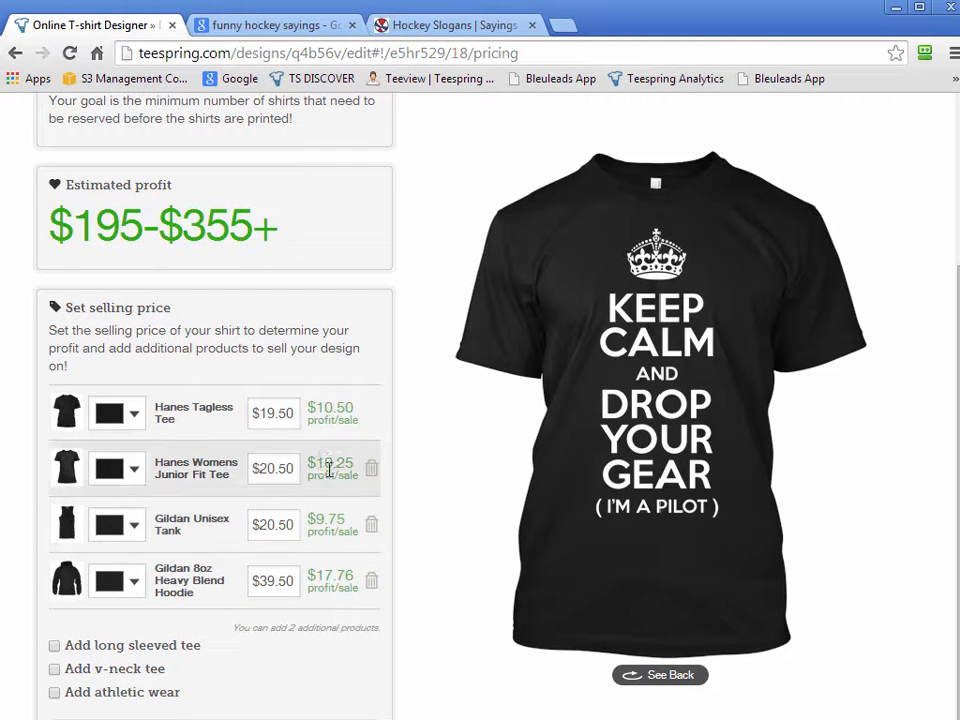
{"action": "left_click", "coordinate": [270, 524]}
{"action": "key", "text": "BackSpace"}
{"action": "type", "text": "1"}
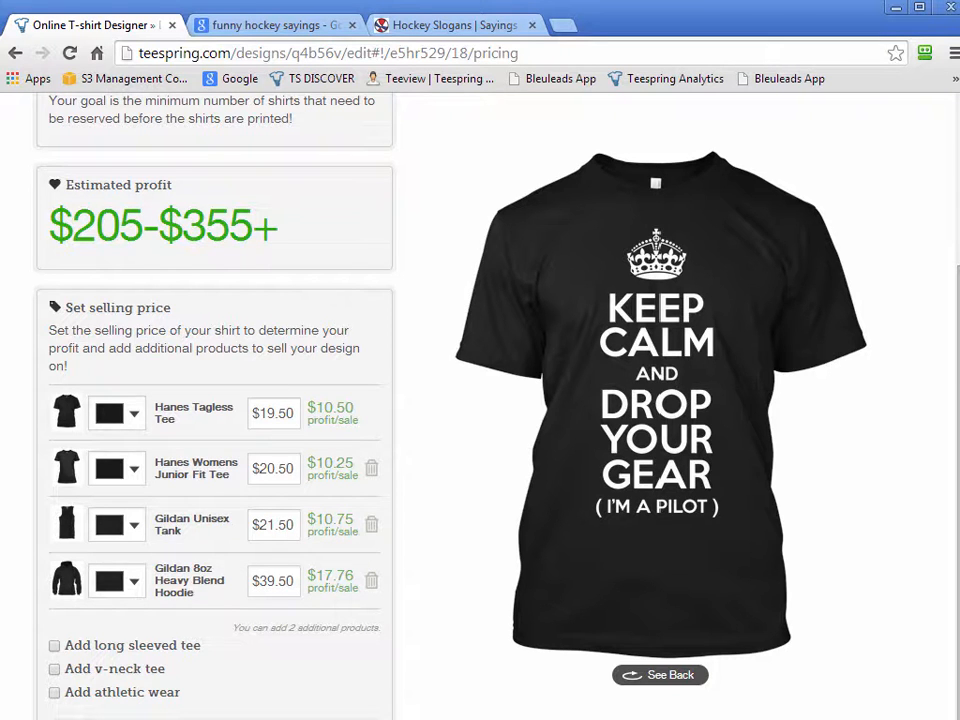
Examine the unlisted product categories and the Basic Tees models, and select the Camouflage category without adding a product.
{"action": "scroll", "coordinate": [212, 468], "scroll_direction": "down", "scroll_amount": 3}
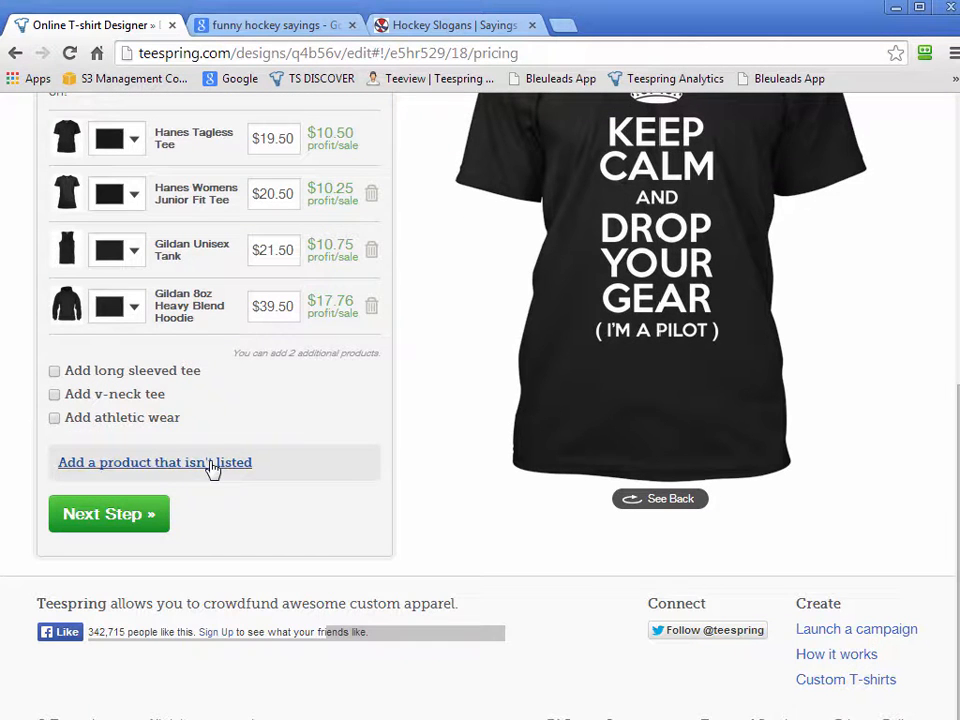
{"action": "left_click", "coordinate": [212, 463]}
{"action": "left_click", "coordinate": [160, 494]}
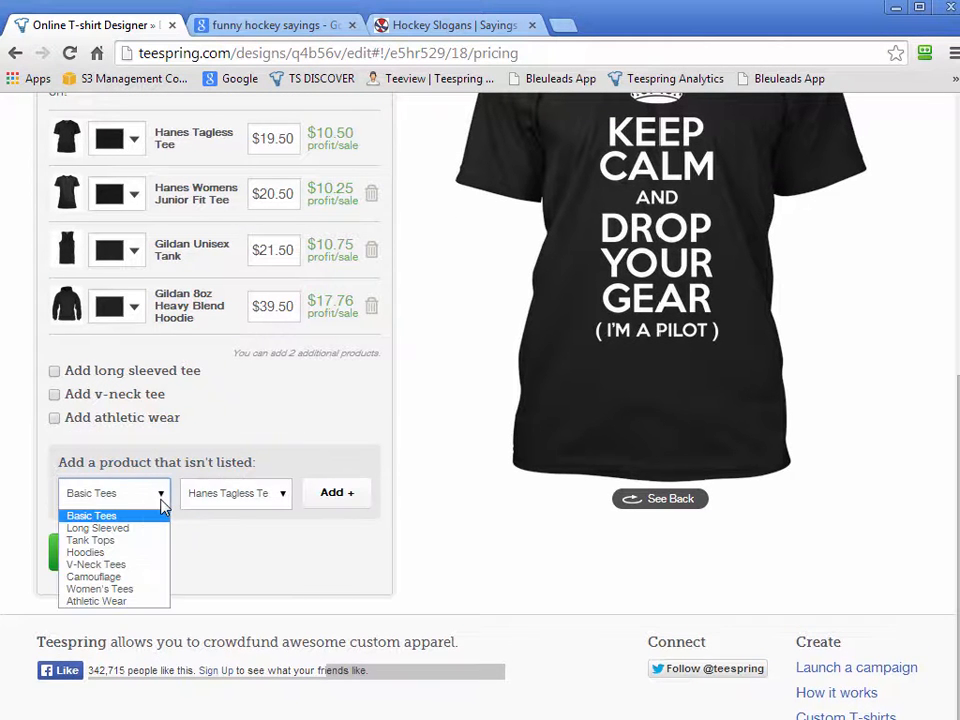
{"action": "left_click", "coordinate": [262, 500]}
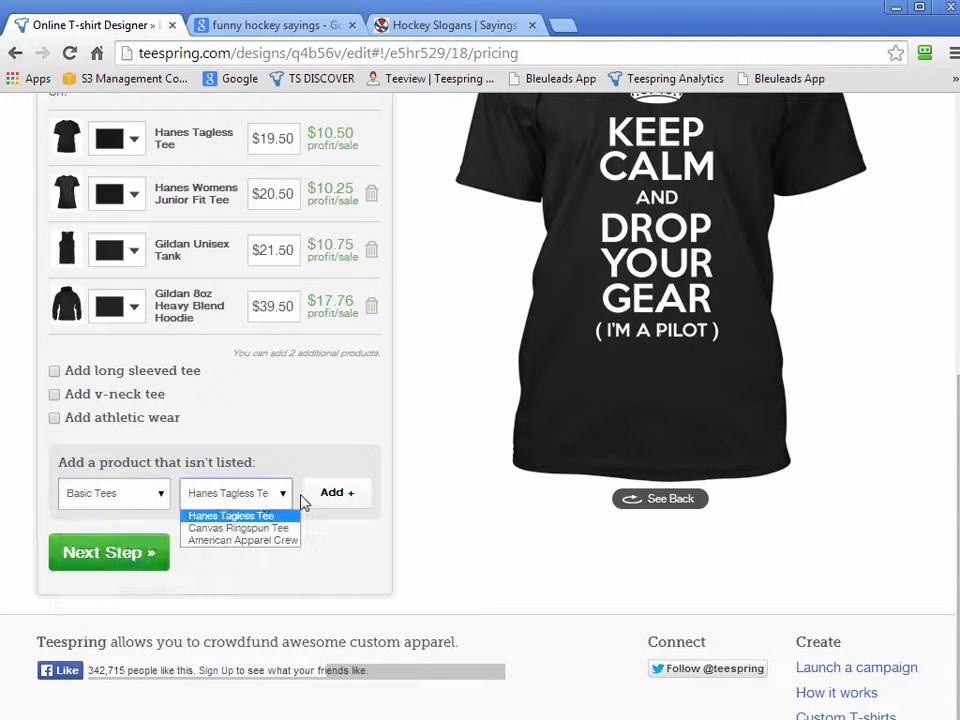
{"action": "left_click", "coordinate": [407, 525]}
{"action": "left_click", "coordinate": [148, 493]}
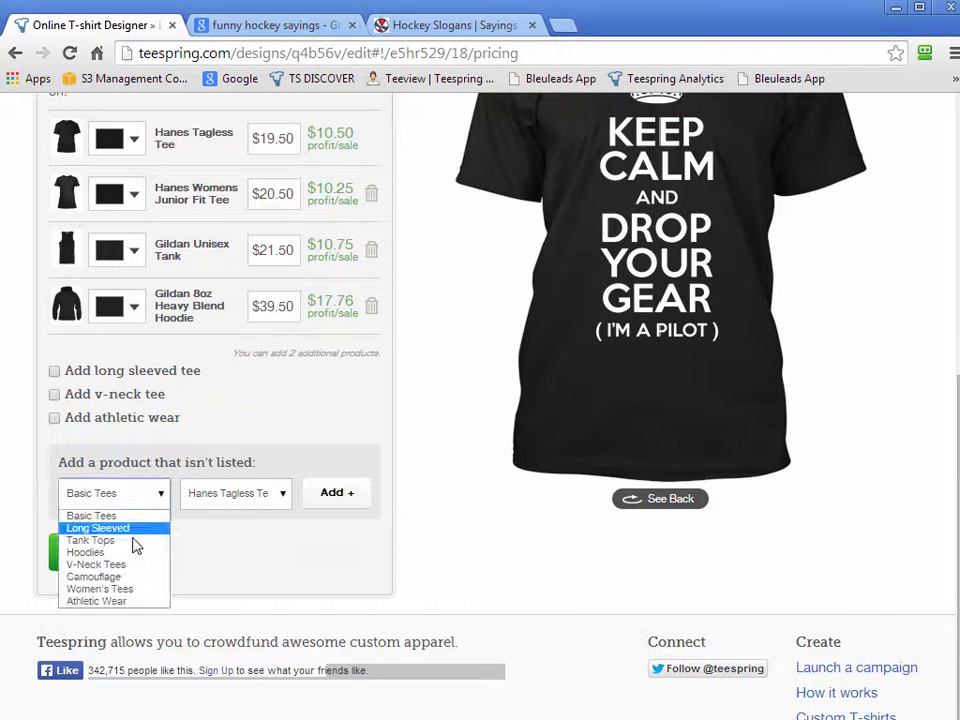
{"action": "left_click", "coordinate": [133, 577]}
{"action": "left_click", "coordinate": [165, 503]}
{"action": "left_click", "coordinate": [411, 554]}
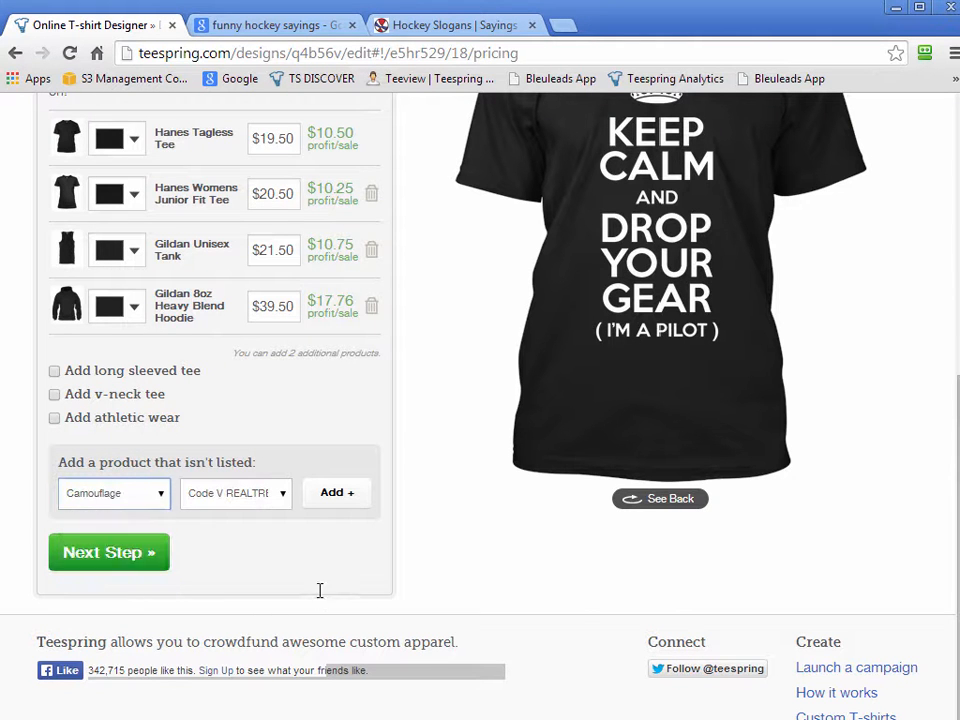
Review the priced product list and continue to the campaign description stage.
{"action": "scroll", "coordinate": [411, 554], "scroll_direction": "up", "scroll_amount": 2}
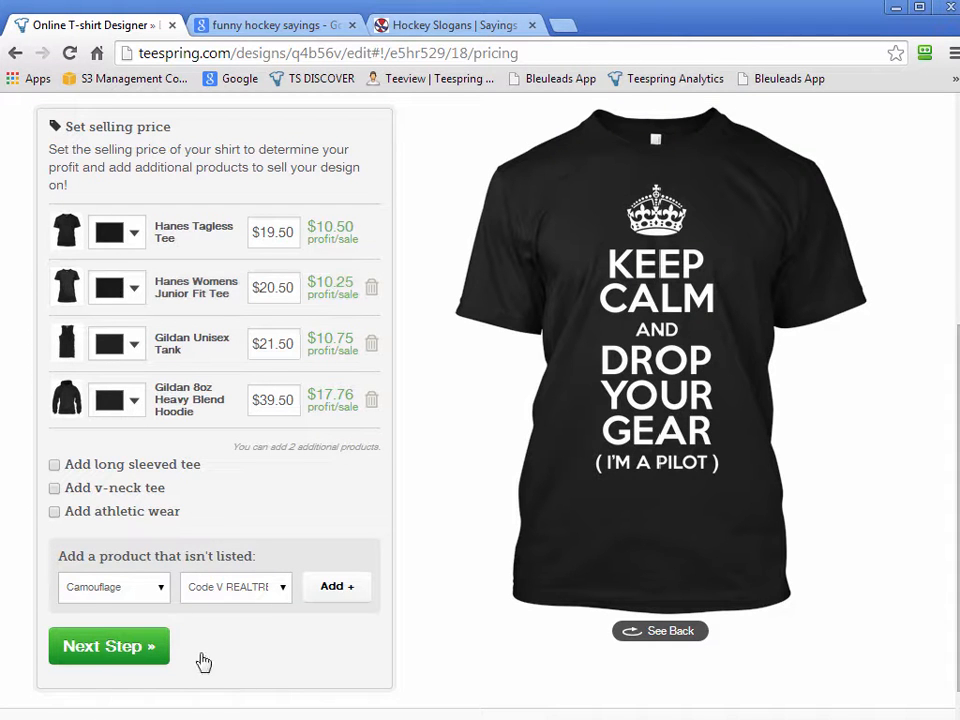
{"action": "scroll", "coordinate": [568, 651], "scroll_direction": "up", "scroll_amount": 8}
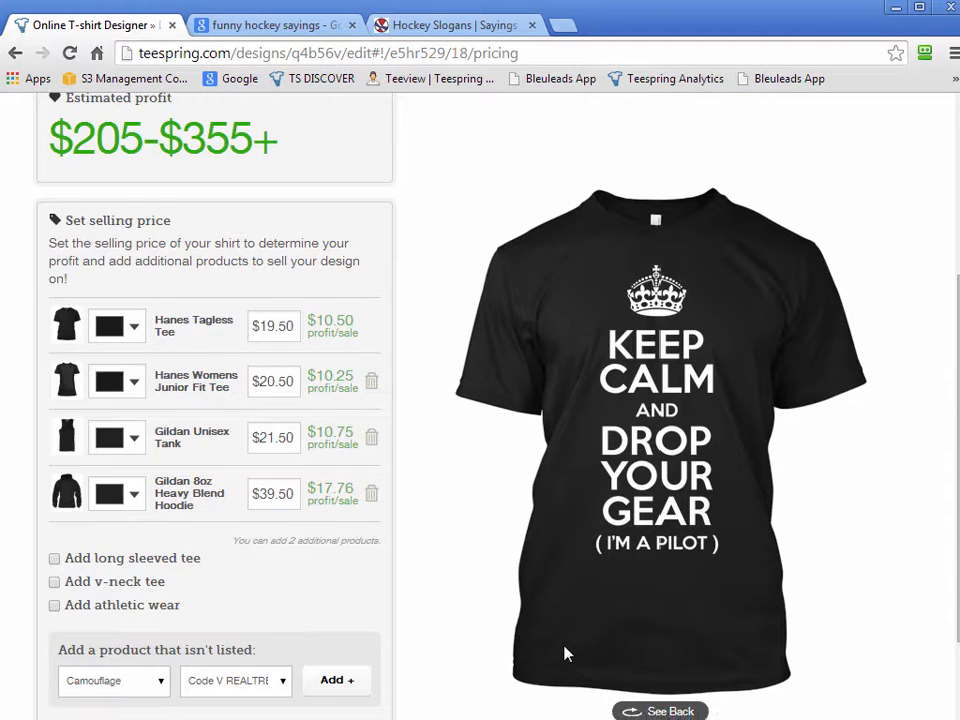
{"action": "scroll", "coordinate": [484, 594], "scroll_direction": "down", "scroll_amount": 10}
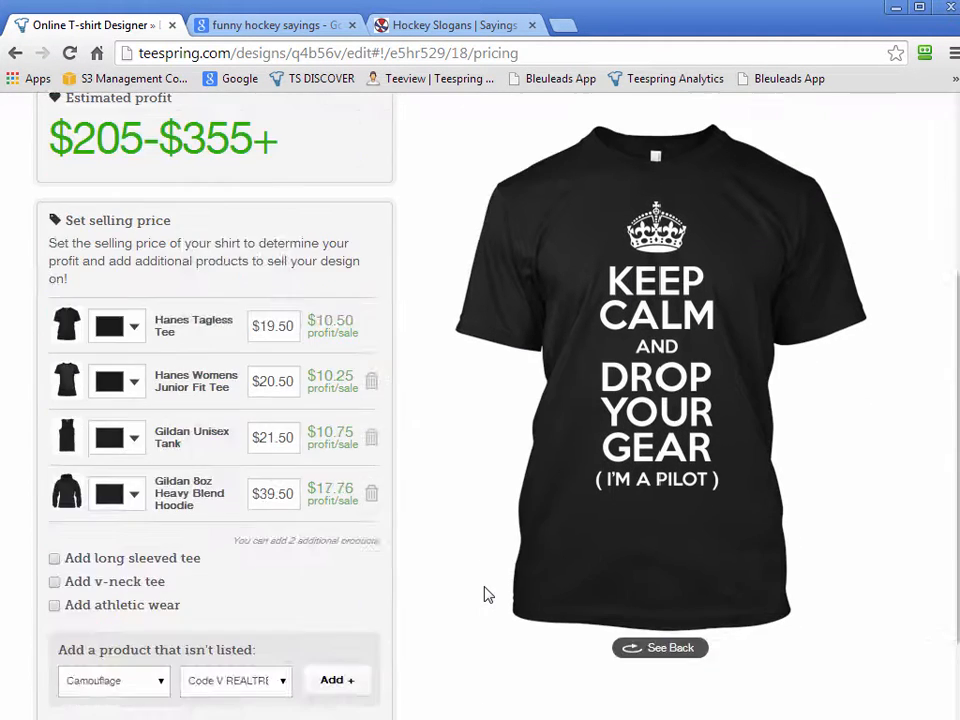
{"action": "left_click", "coordinate": [101, 562]}
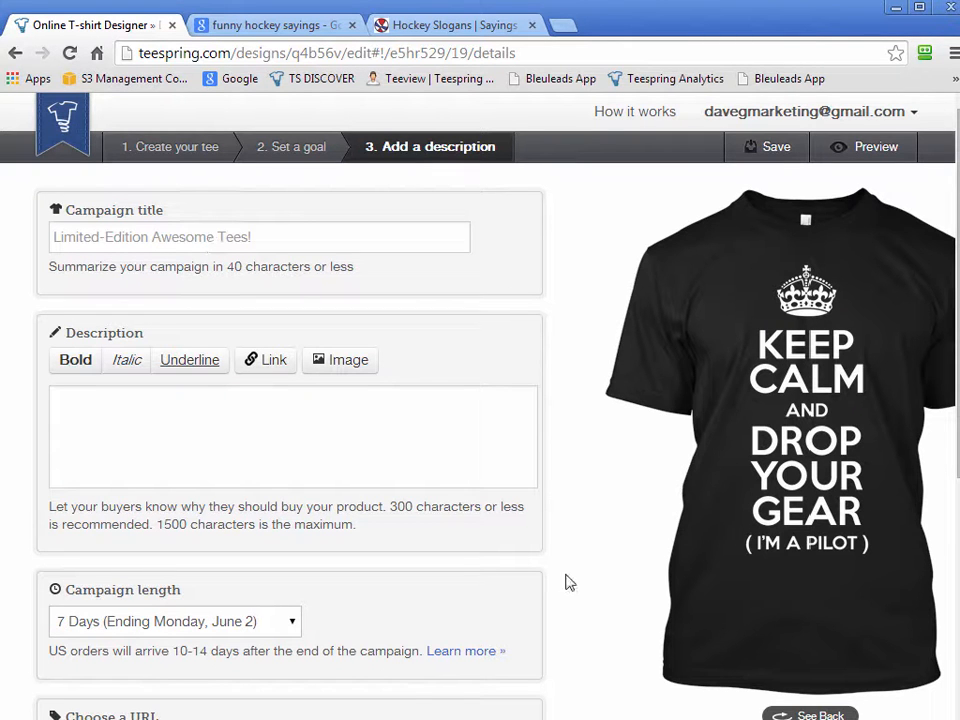
Try campaign lengths of 7, 10 and 3 days.
{"action": "scroll", "coordinate": [568, 581], "scroll_direction": "down", "scroll_amount": 2}
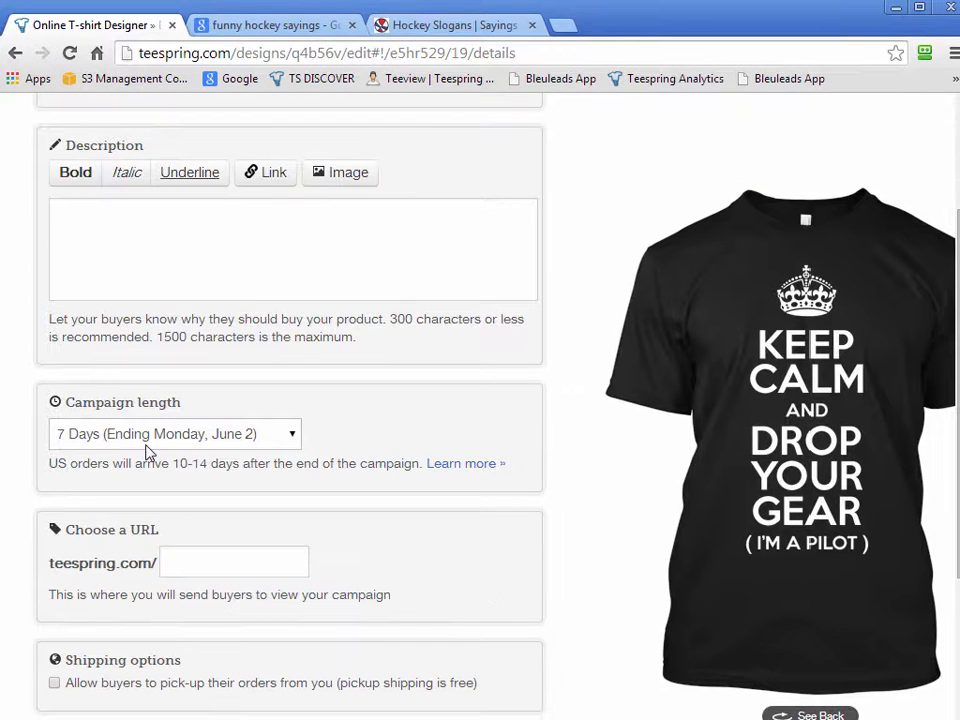
{"action": "left_click", "coordinate": [154, 443]}
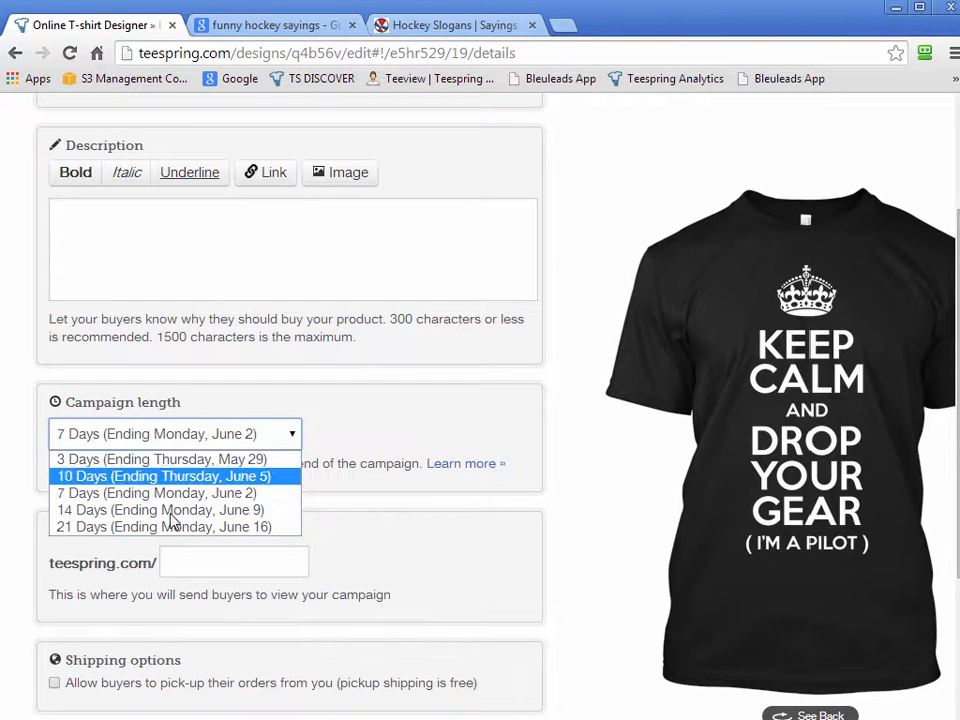
{"action": "left_click", "coordinate": [88, 494]}
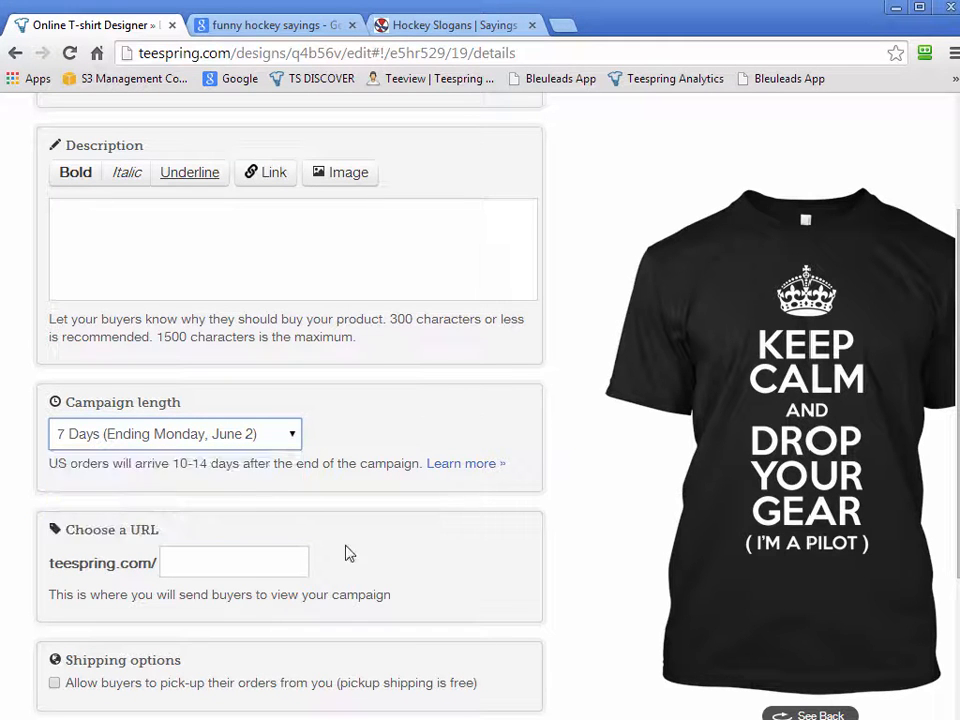
{"action": "left_click", "coordinate": [228, 562]}
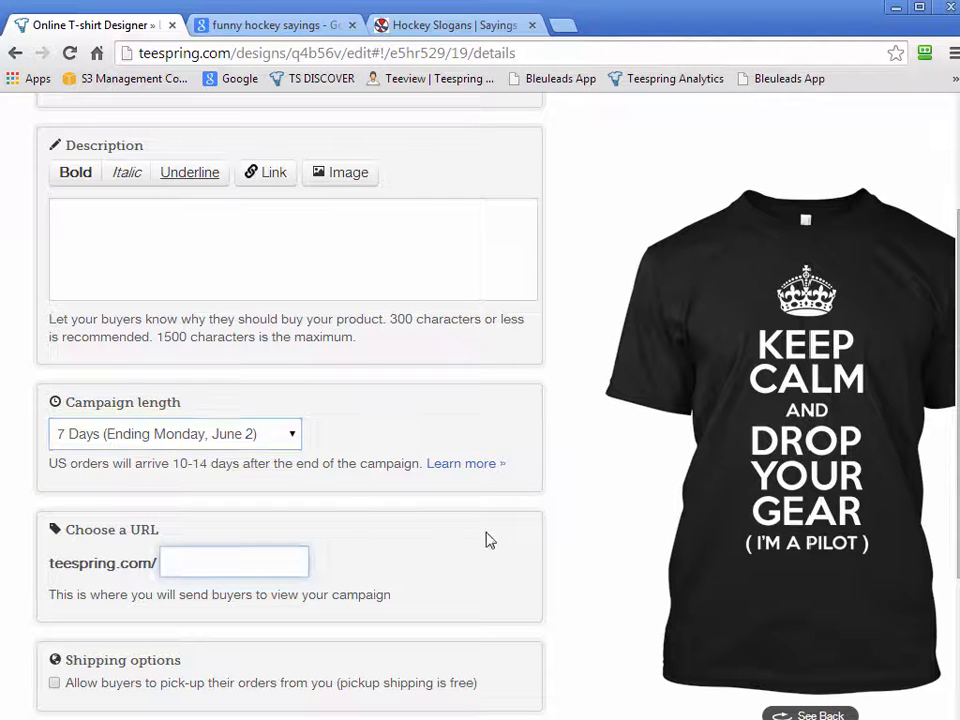
{"action": "left_click", "coordinate": [165, 435]}
{"action": "left_click", "coordinate": [150, 476]}
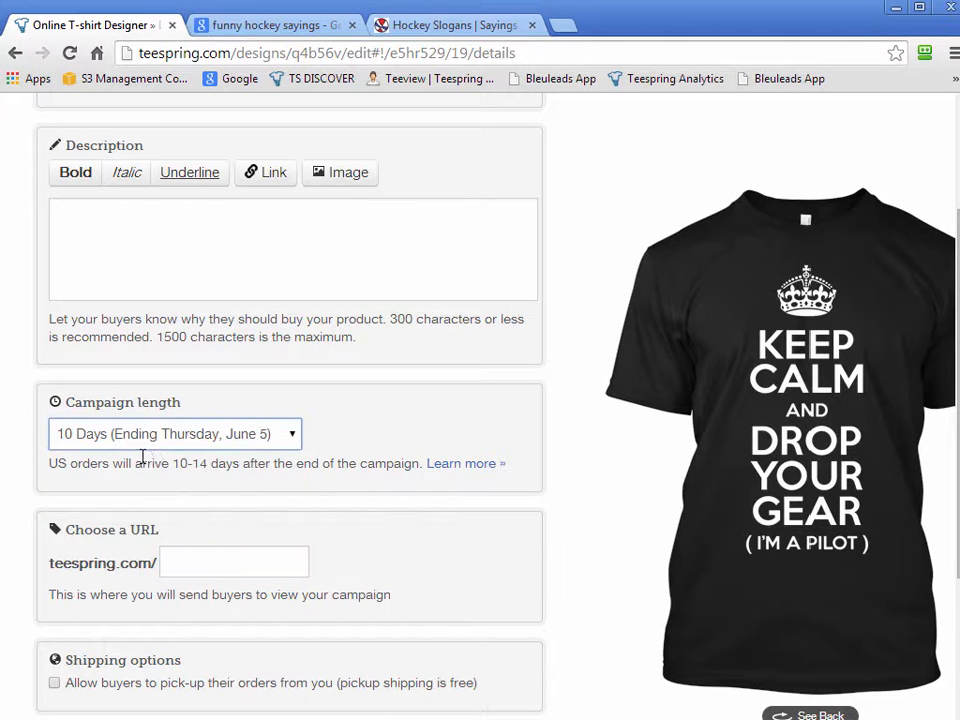
{"action": "left_click", "coordinate": [148, 445]}
{"action": "left_click", "coordinate": [100, 457]}
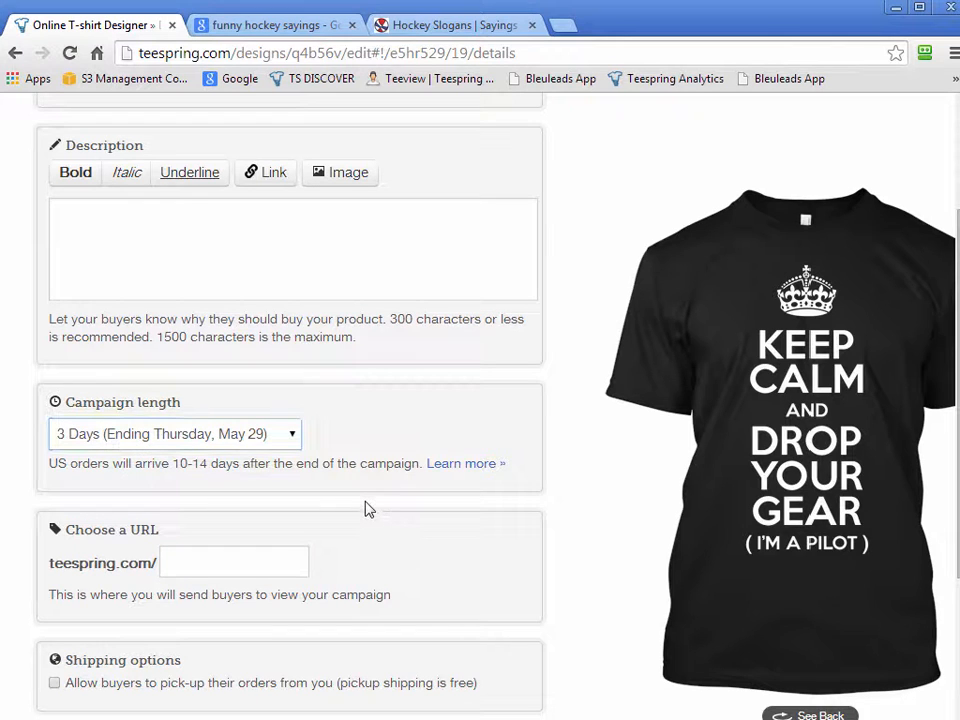
{"action": "left_click", "coordinate": [369, 509]}
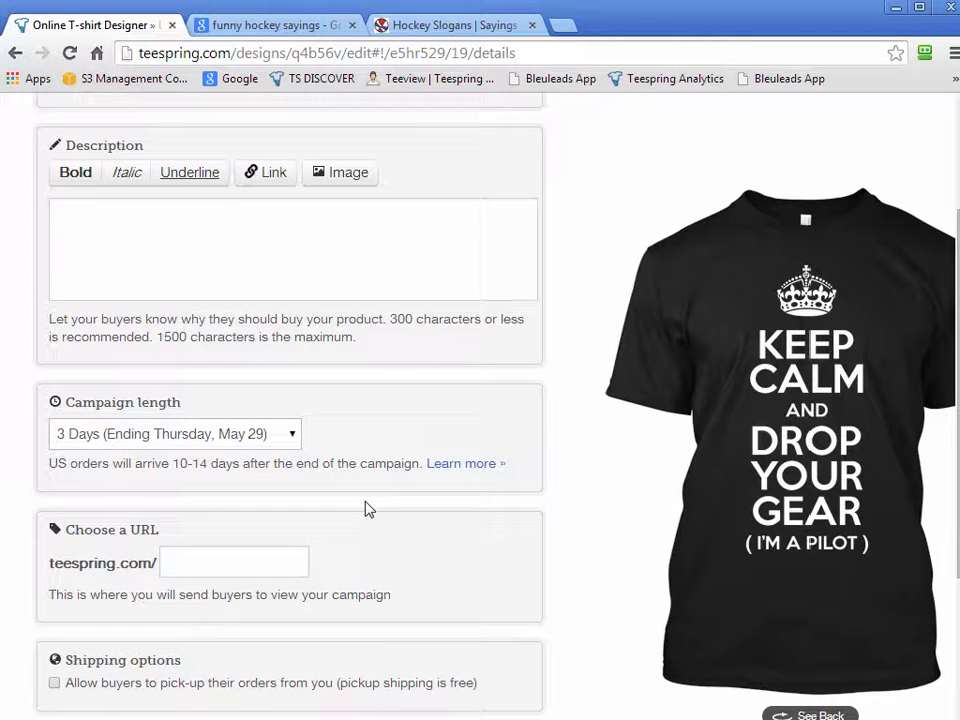
Enter the sample text "*** 72 HOURS ONLY ***" in the campaign description and clear it again.
{"action": "left_click", "coordinate": [317, 257]}
{"action": "type", "text": "*** 72 HOURS ONLY ***"}
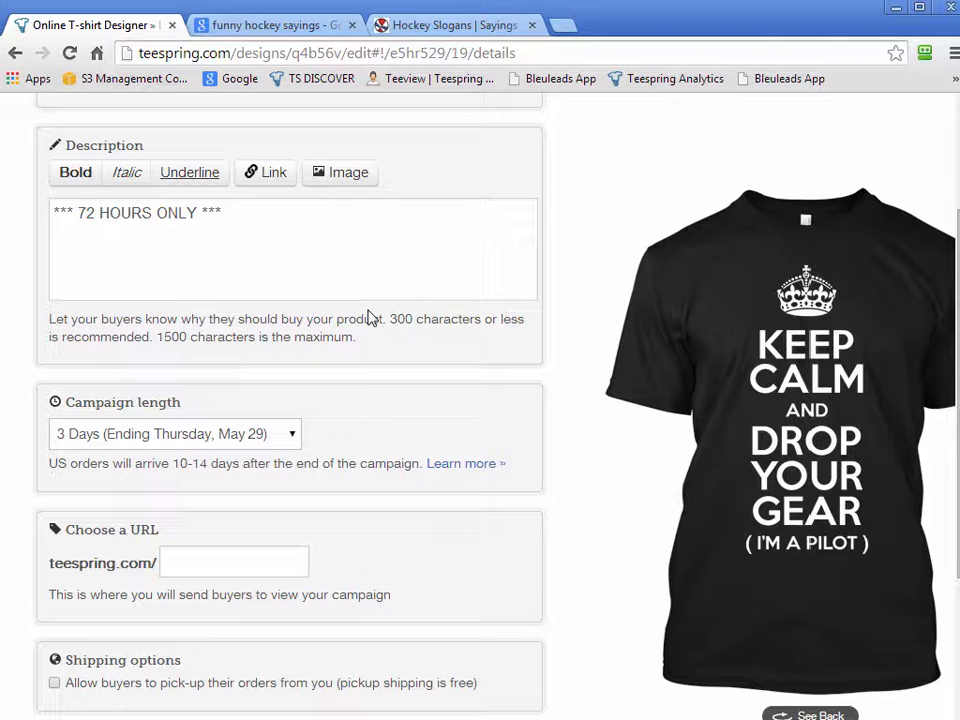
{"action": "key", "text": "ctrl+a"}
{"action": "key", "text": "BackSpace"}
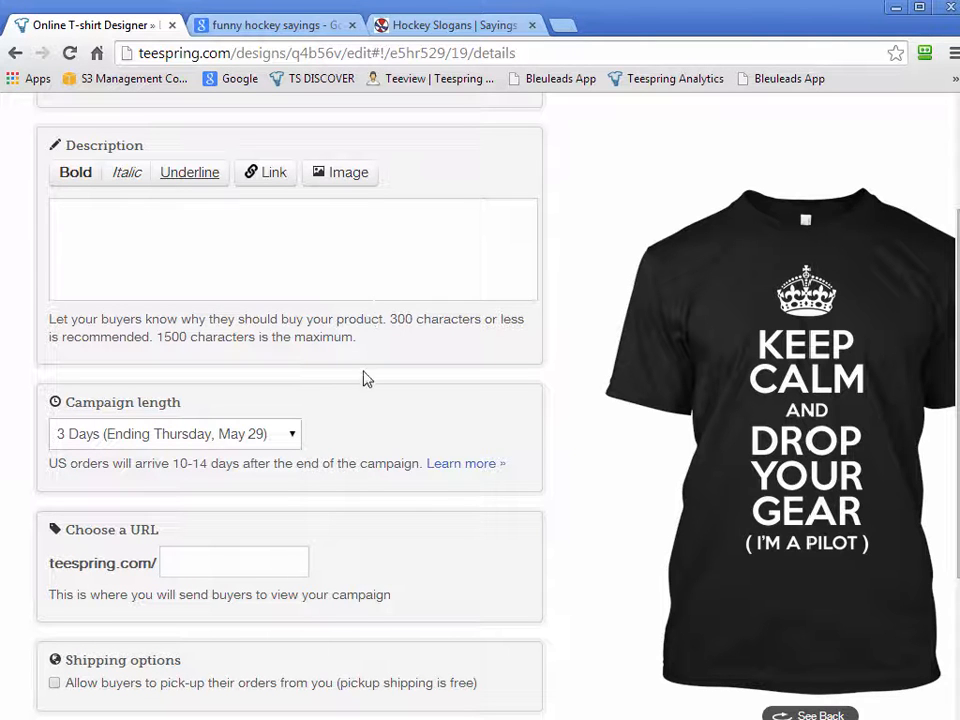
Set the campaign length to 7 days and enter dropyourgear as the campaign URL.
{"action": "left_click", "coordinate": [291, 434]}
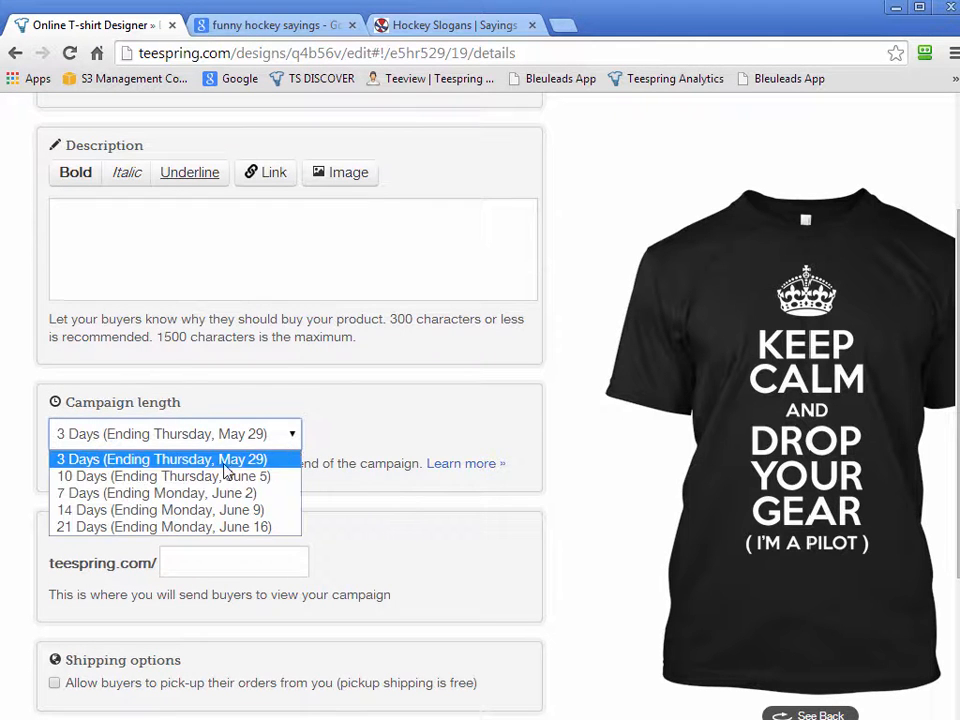
{"action": "left_click", "coordinate": [208, 494]}
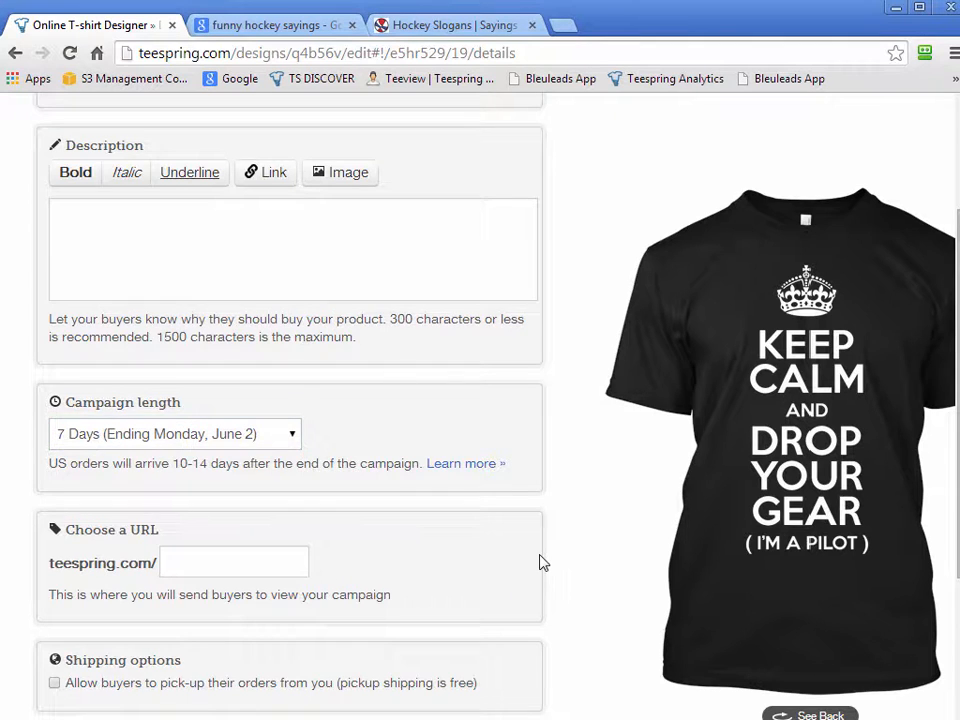
{"action": "scroll", "coordinate": [540, 563], "scroll_direction": "down", "scroll_amount": 2}
{"action": "left_click", "coordinate": [231, 375]}
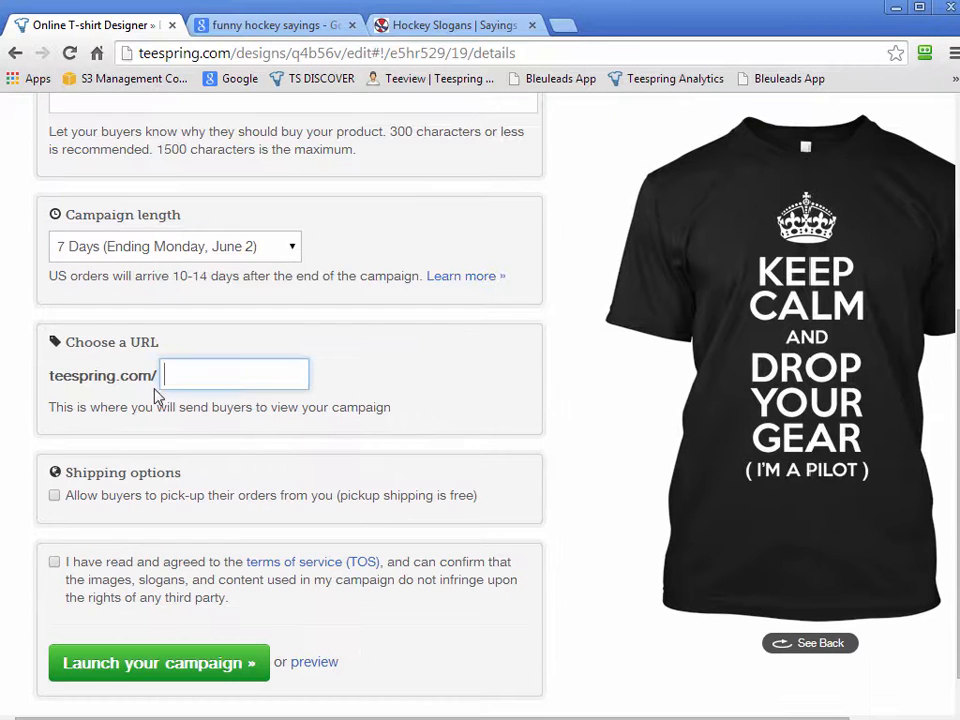
{"action": "scroll", "coordinate": [544, 525], "scroll_direction": "up", "scroll_amount": 1}
{"action": "scroll", "coordinate": [544, 525], "scroll_direction": "down", "scroll_amount": 1}
{"action": "type", "text": "dropyour"}
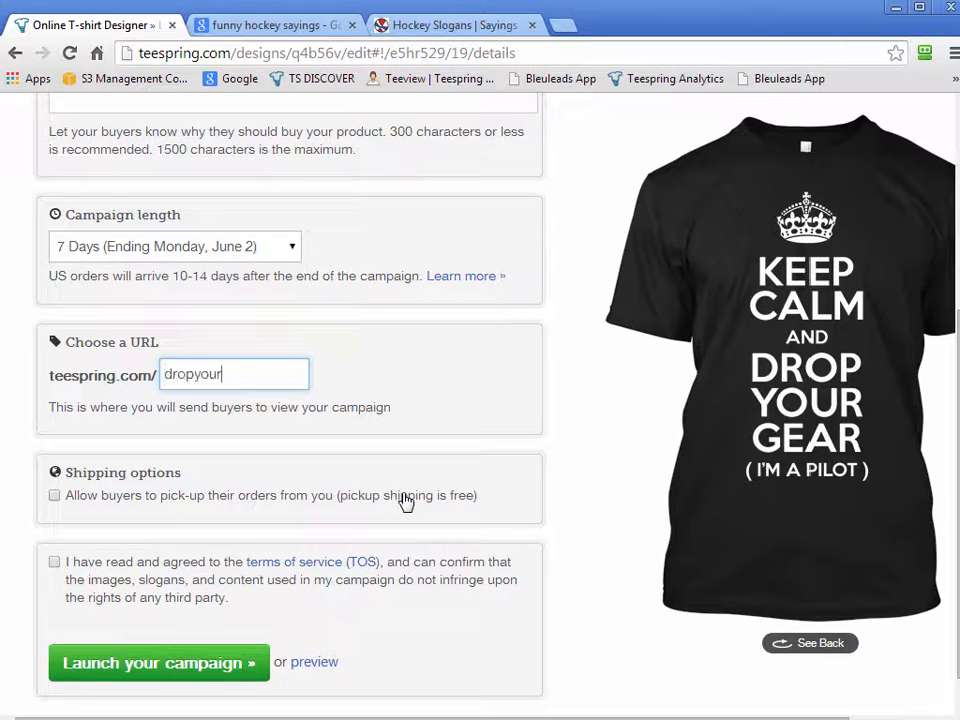
{"action": "type", "text": "gea"}
{"action": "key", "text": "Return"}
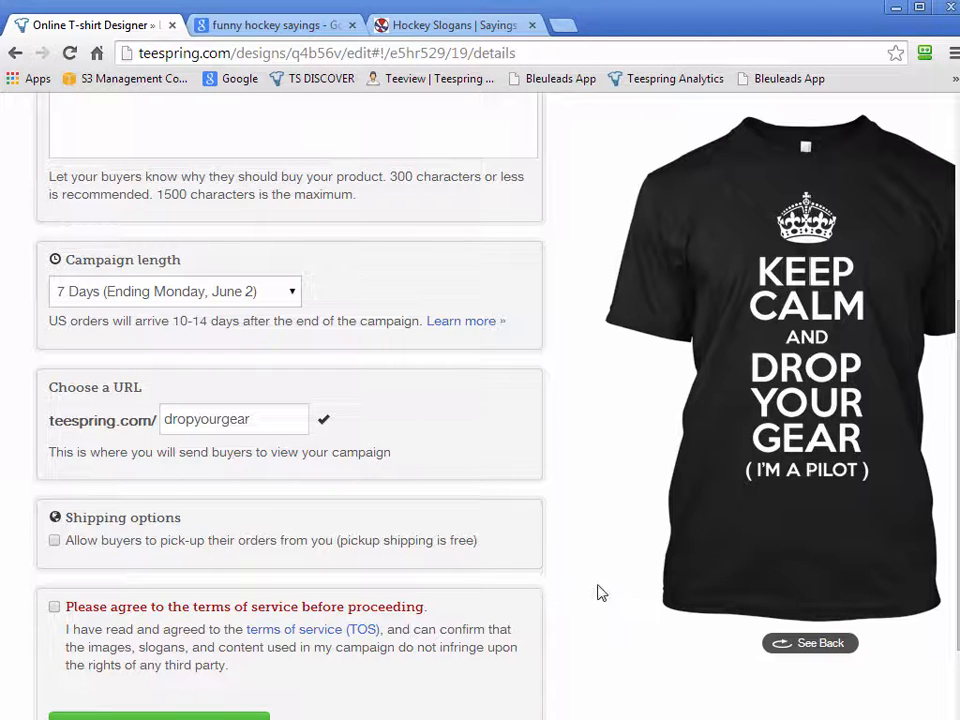
Highlight the chosen campaign URL and return to the description section.
{"action": "double_click", "coordinate": [171, 418]}
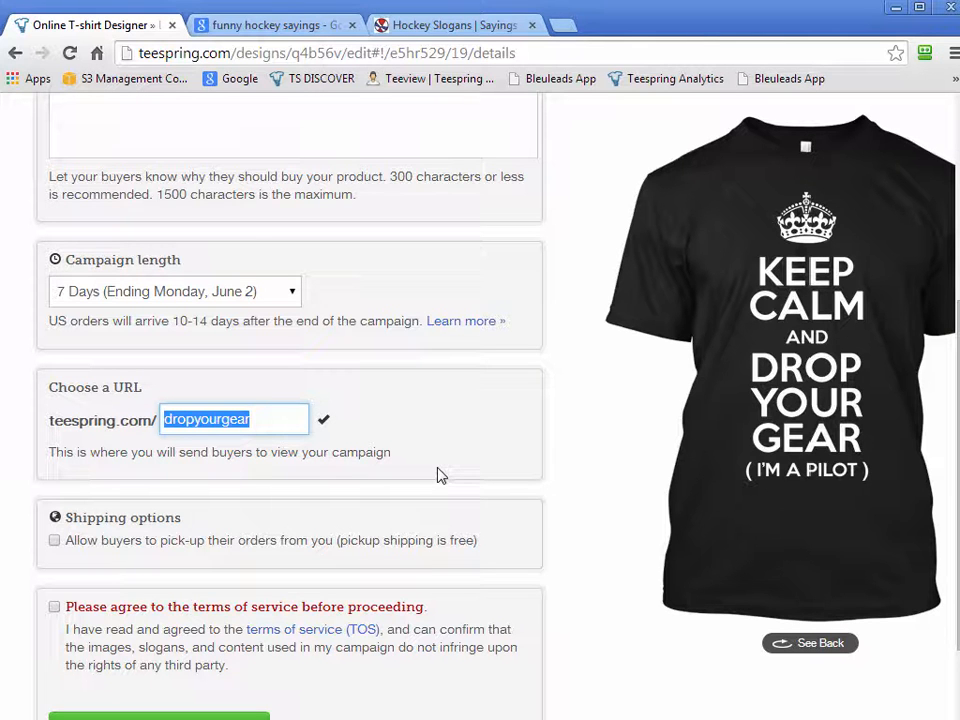
{"action": "left_click", "coordinate": [519, 441]}
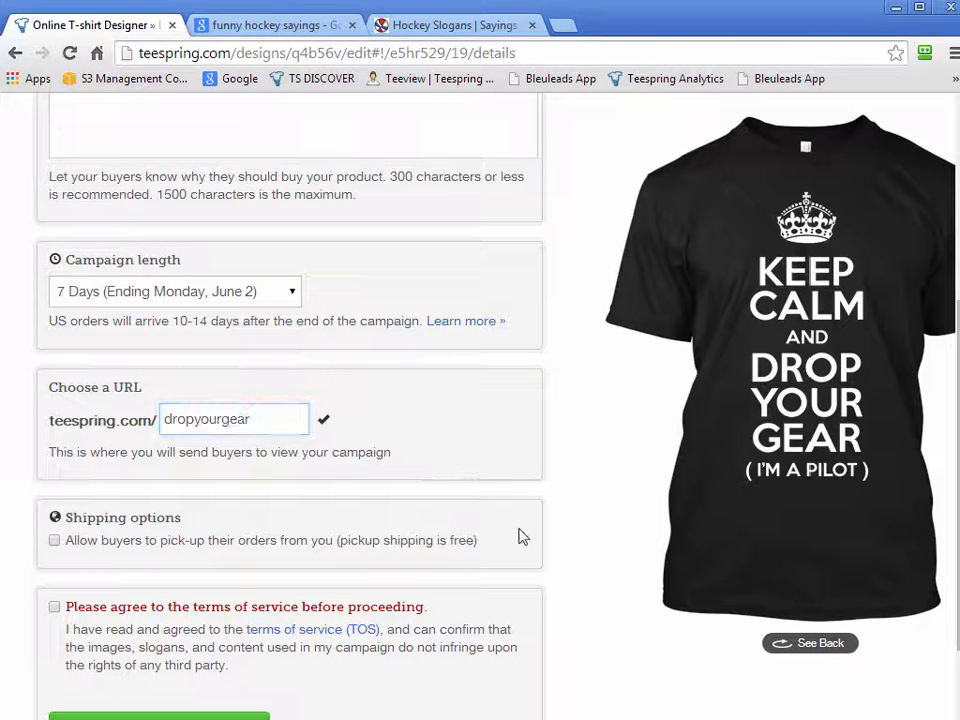
{"action": "scroll", "coordinate": [527, 499], "scroll_direction": "up", "scroll_amount": 2}
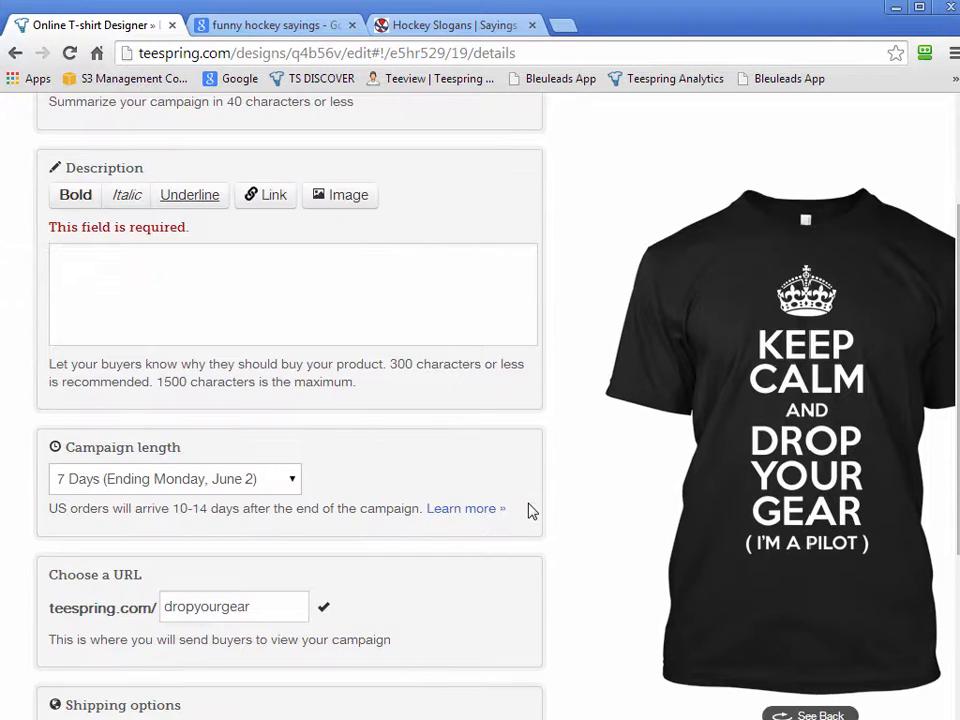
Enter "Keep Calm and Drop Your Gear!" as the campaign title.
{"action": "scroll", "coordinate": [527, 508], "scroll_direction": "up", "scroll_amount": 2}
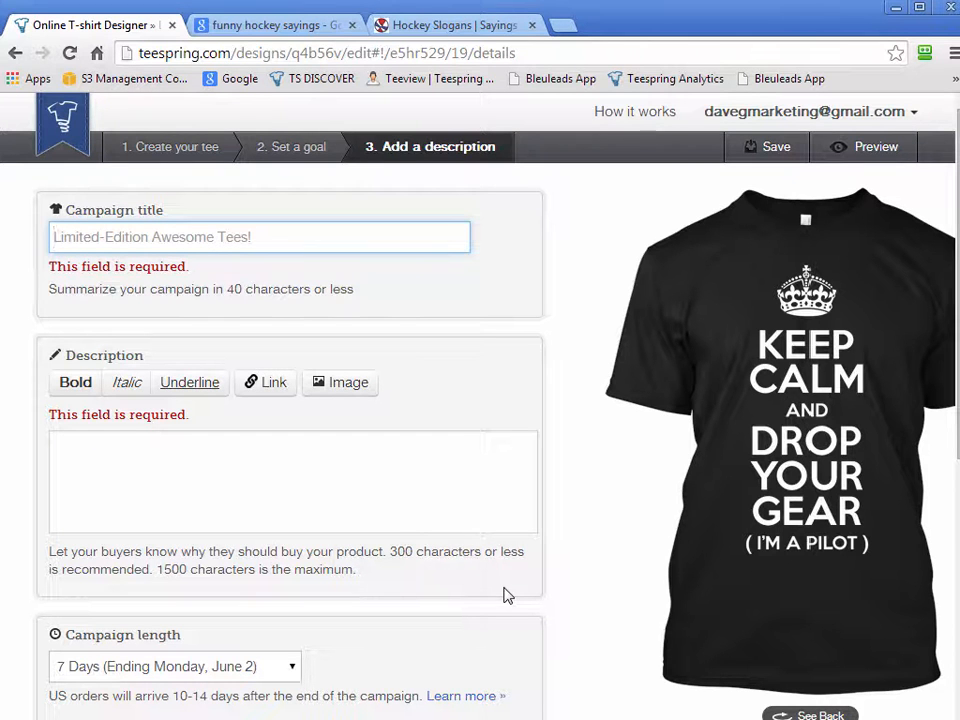
{"action": "type", "text": "Kepp"}
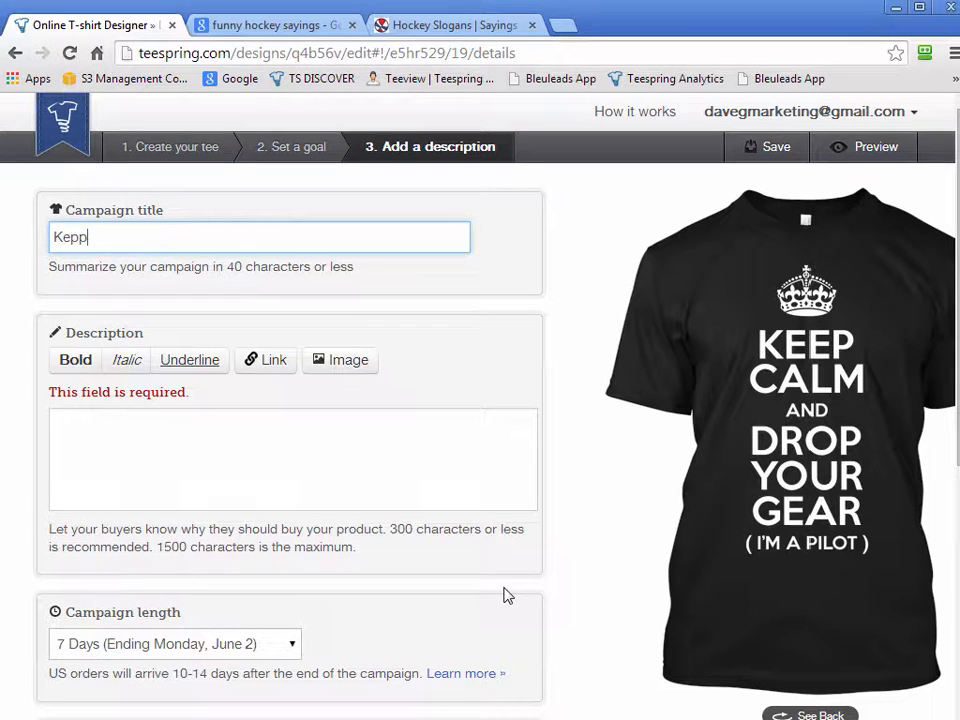
{"action": "key", "text": "BackSpace"}
{"action": "key", "text": "BackSpace"}
{"action": "type", "text": "ep Calm and "}
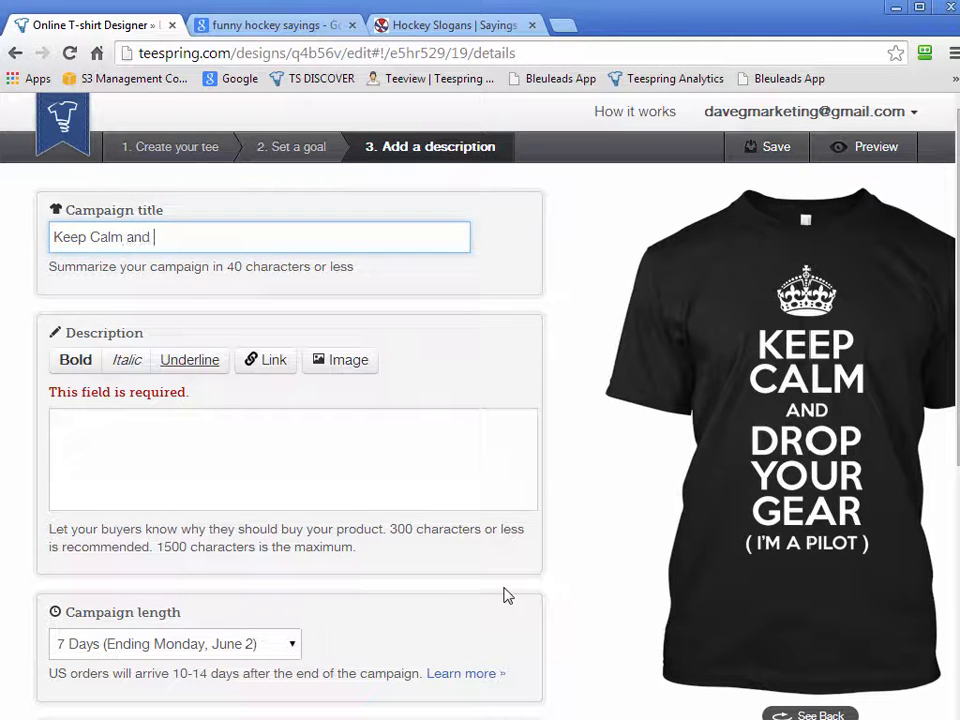
{"action": "type", "text": "Drop Your Gear!"}
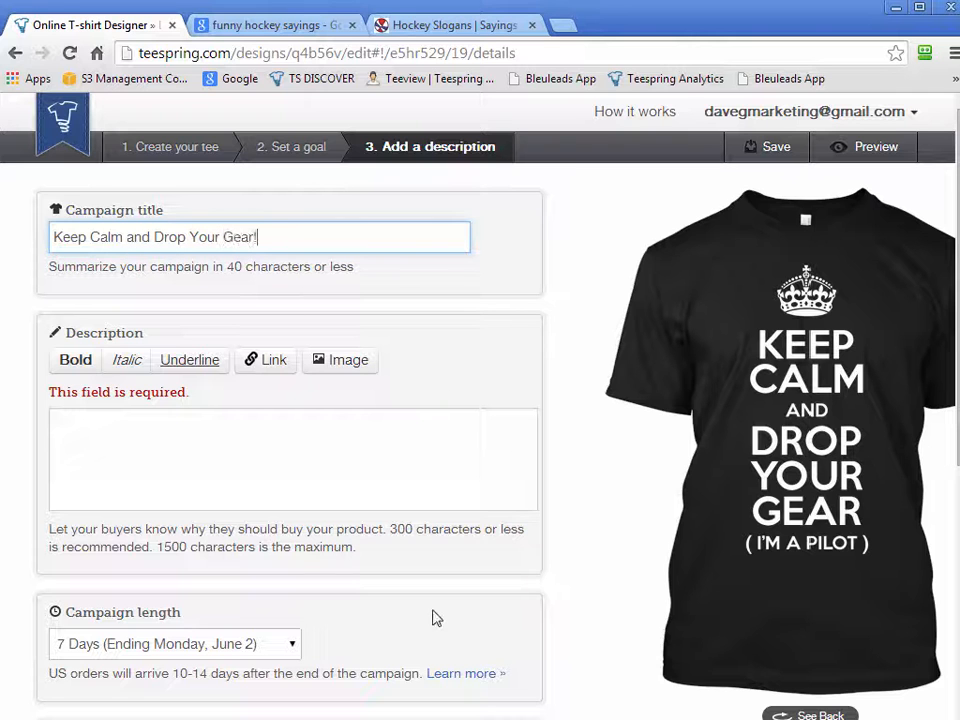
{"action": "left_click", "coordinate": [287, 465]}
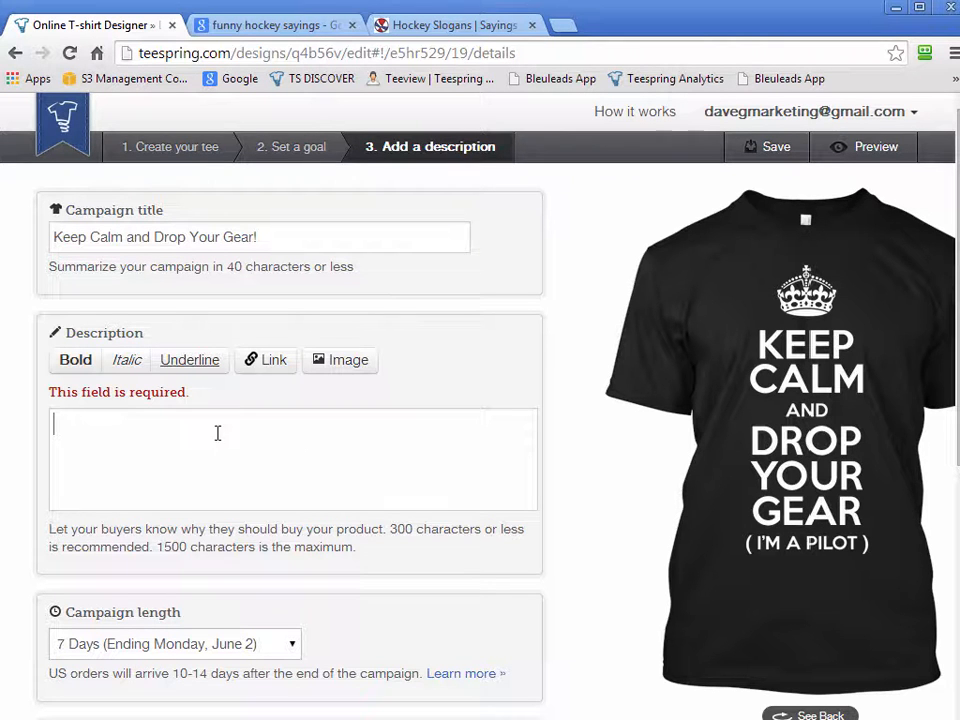
{"action": "scroll", "coordinate": [460, 555], "scroll_direction": "down", "scroll_amount": 1}
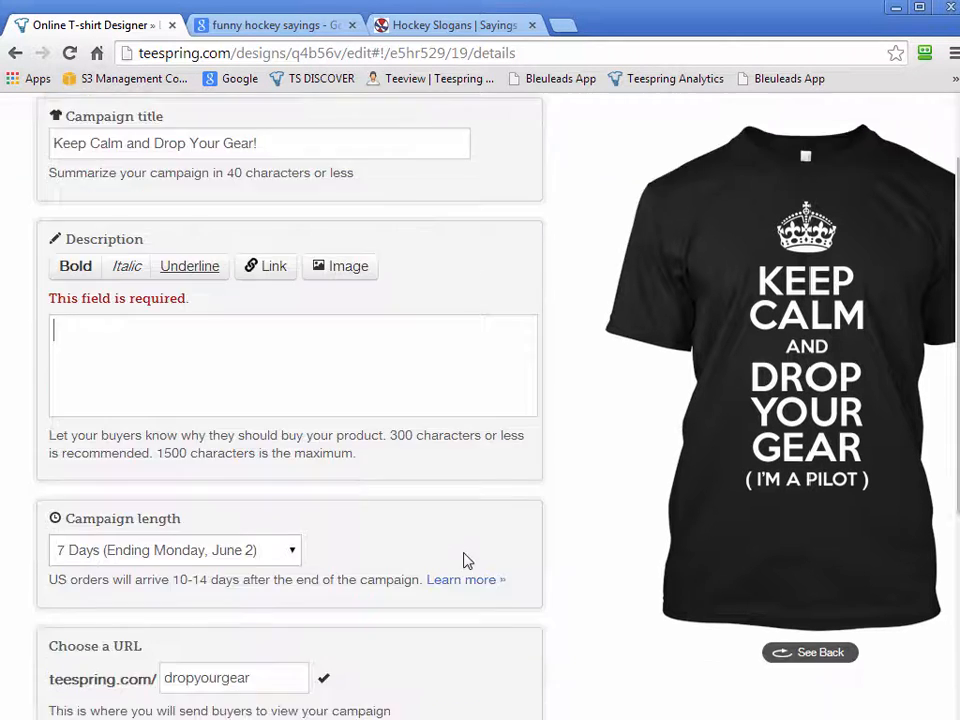
{"action": "scroll", "coordinate": [447, 515], "scroll_direction": "up", "scroll_amount": 1}
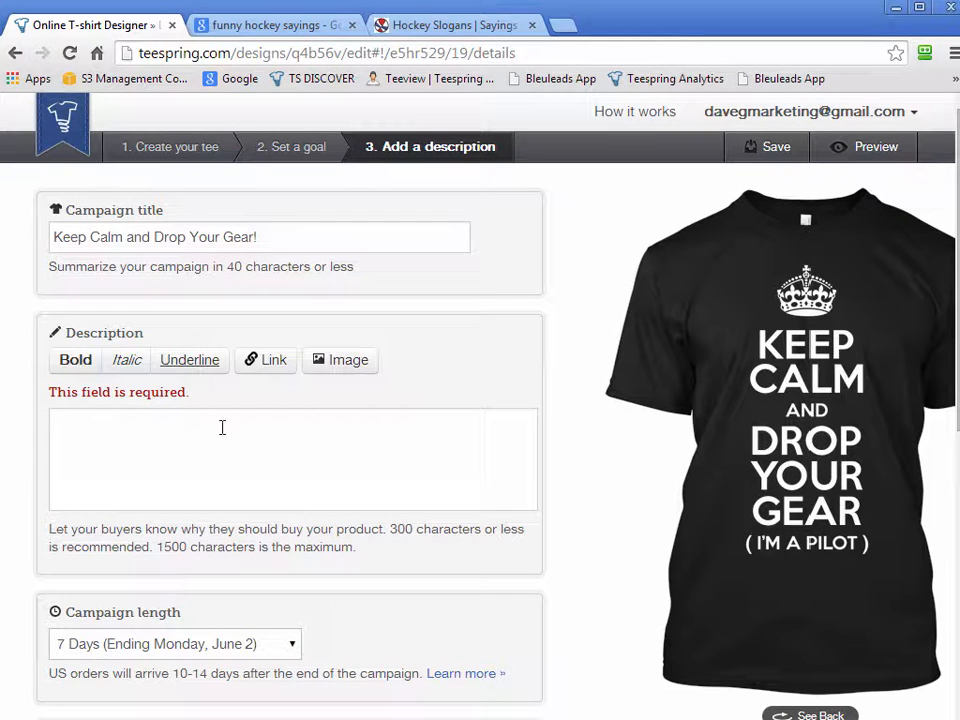
Switch to Tee Inspector, open its Data Bank and arrange the window so its saved entries and their text are fully visible.
{"action": "key", "text": "alt+Tab"}
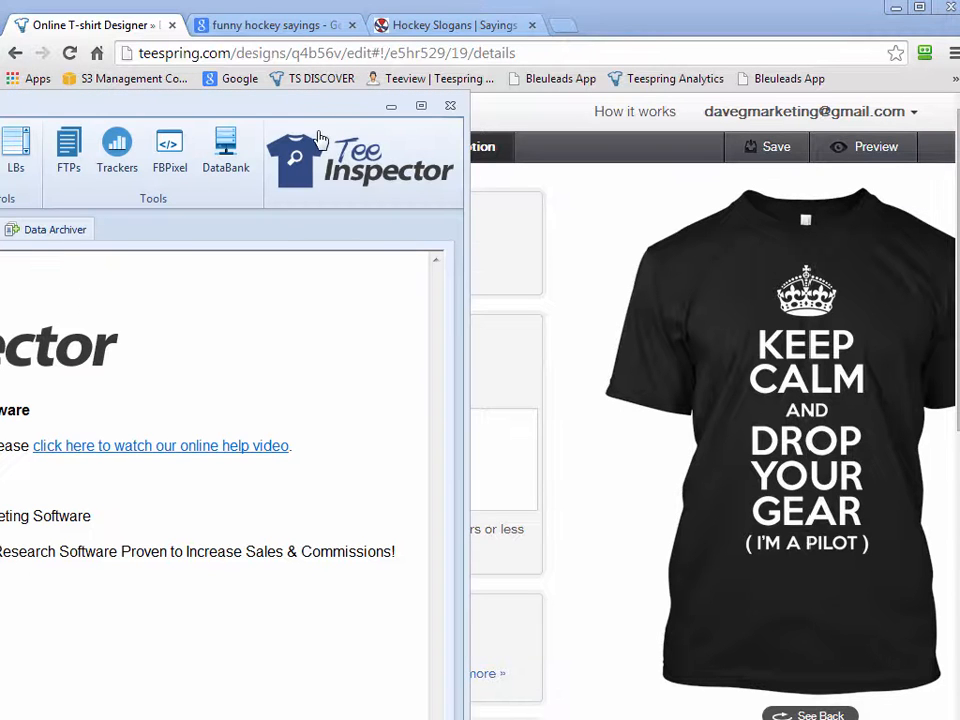
{"action": "left_click_drag", "start_coordinate": [311, 111], "coordinate": [434, 78]}
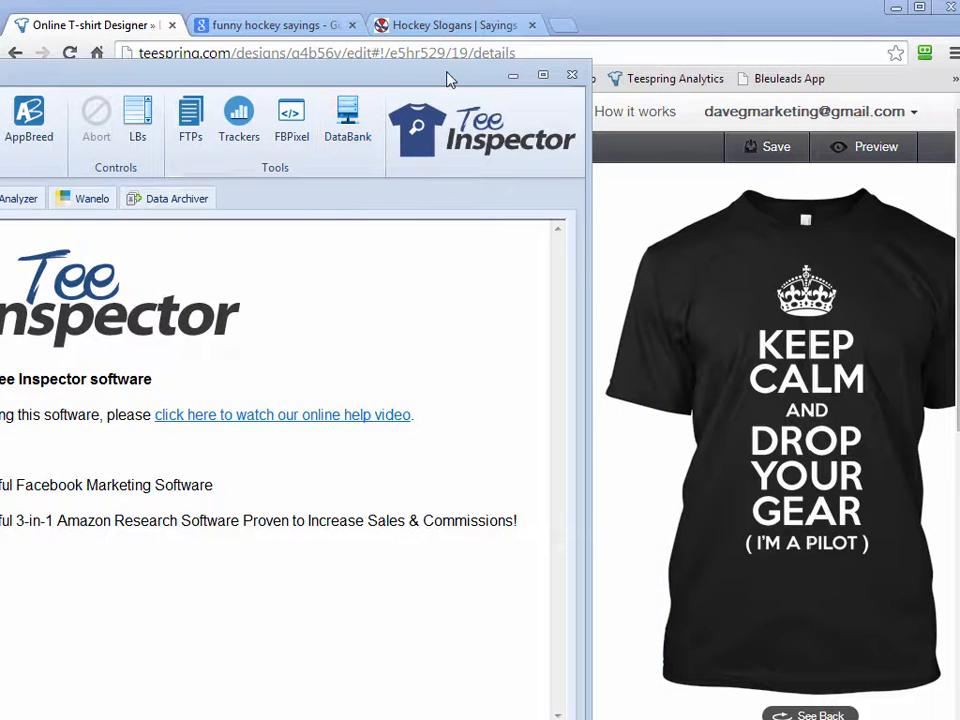
{"action": "left_click_drag", "start_coordinate": [448, 79], "coordinate": [403, 52]}
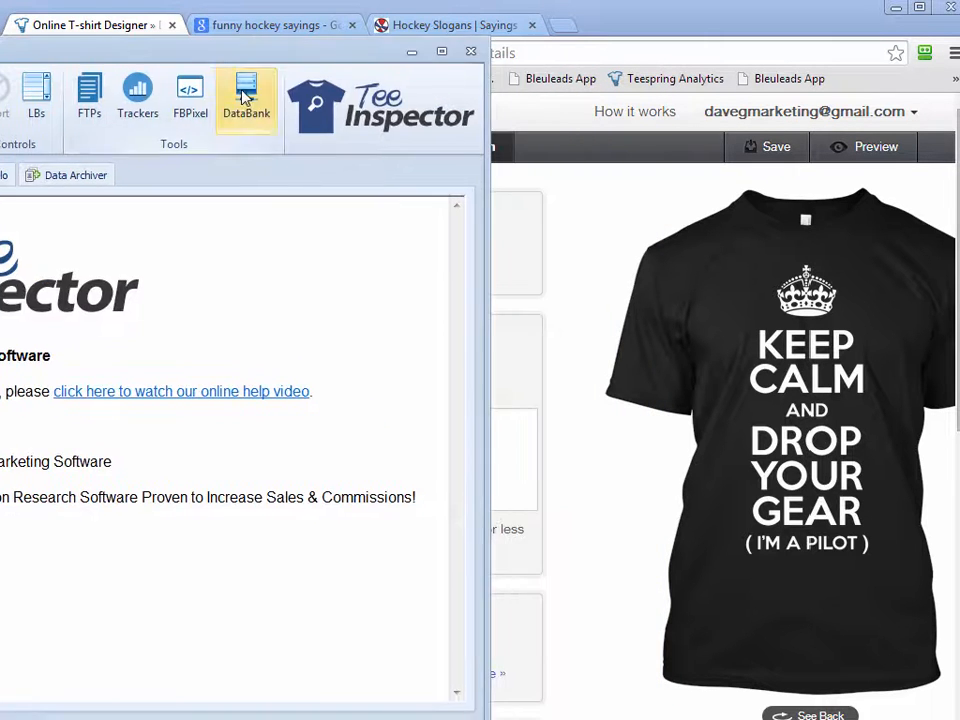
{"action": "left_click", "coordinate": [245, 95]}
{"action": "left_click_drag", "start_coordinate": [208, 155], "coordinate": [193, 54]}
{"action": "left_click_drag", "start_coordinate": [195, 555], "coordinate": [195, 697]}
{"action": "left_click_drag", "start_coordinate": [150, 53], "coordinate": [286, 55]}
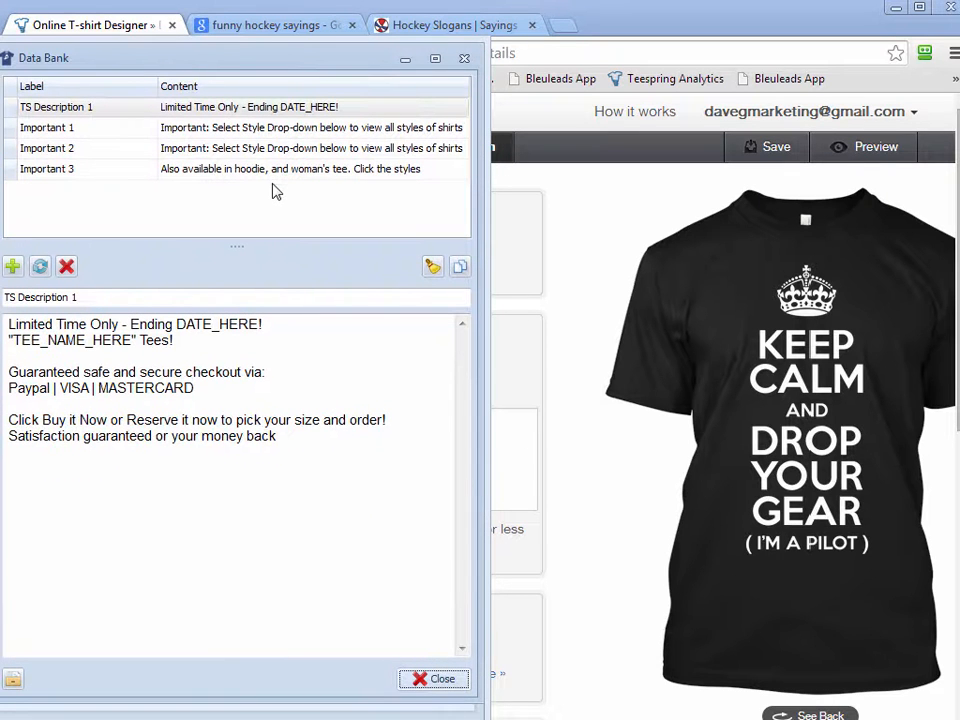
{"action": "left_click_drag", "start_coordinate": [302, 63], "coordinate": [313, 64]}
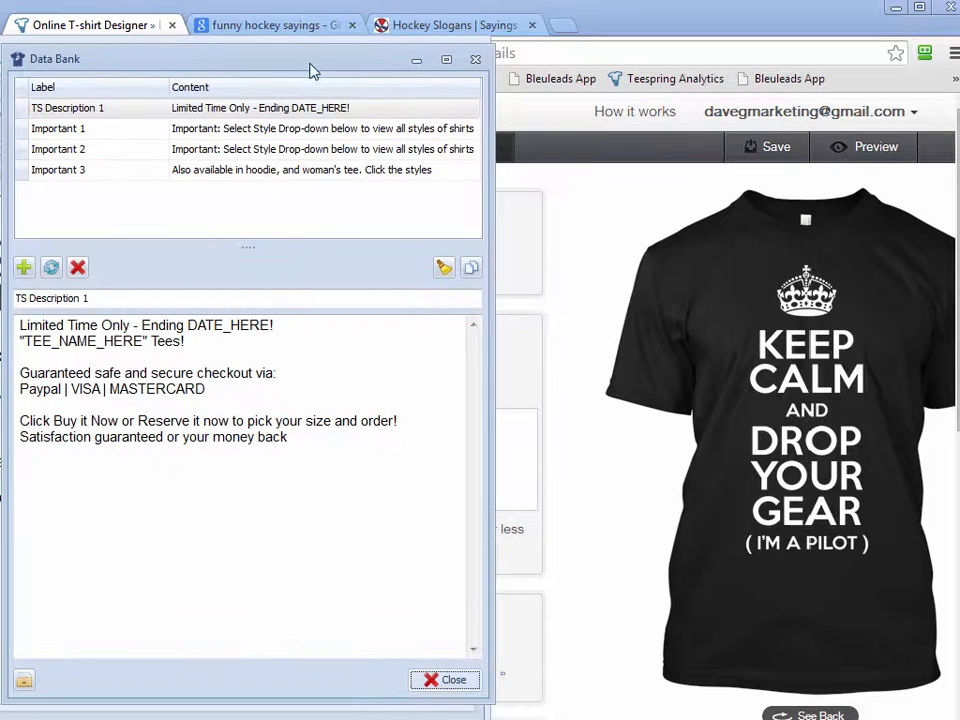
Review the saved Data Bank texts TS Description 1, Important 1, Important 2 and Important 3.
{"action": "left_click", "coordinate": [284, 130]}
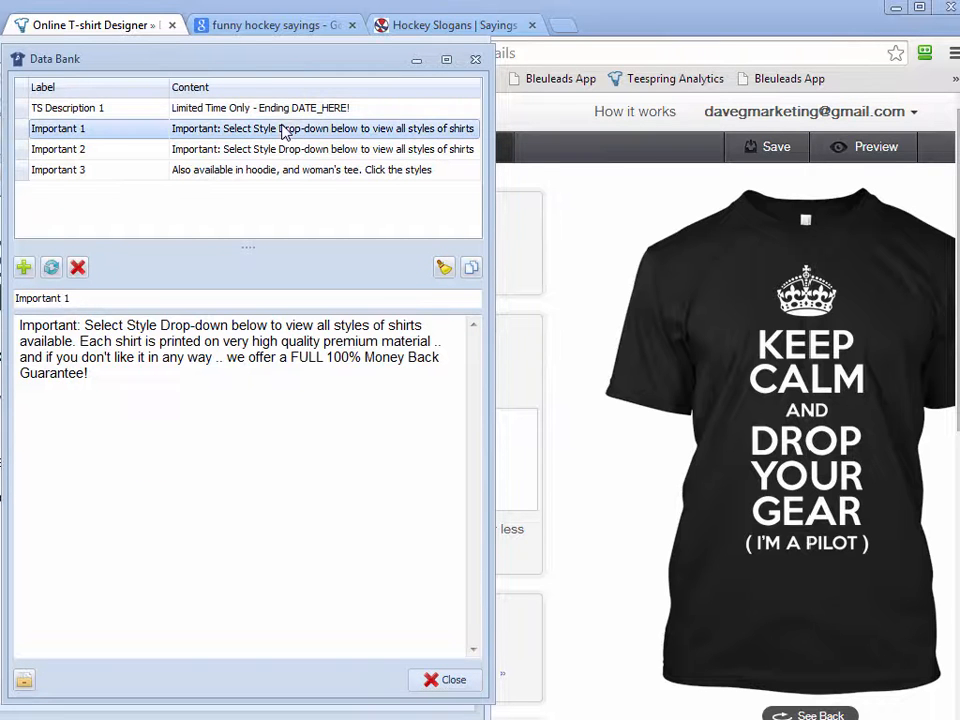
{"action": "left_click", "coordinate": [287, 112]}
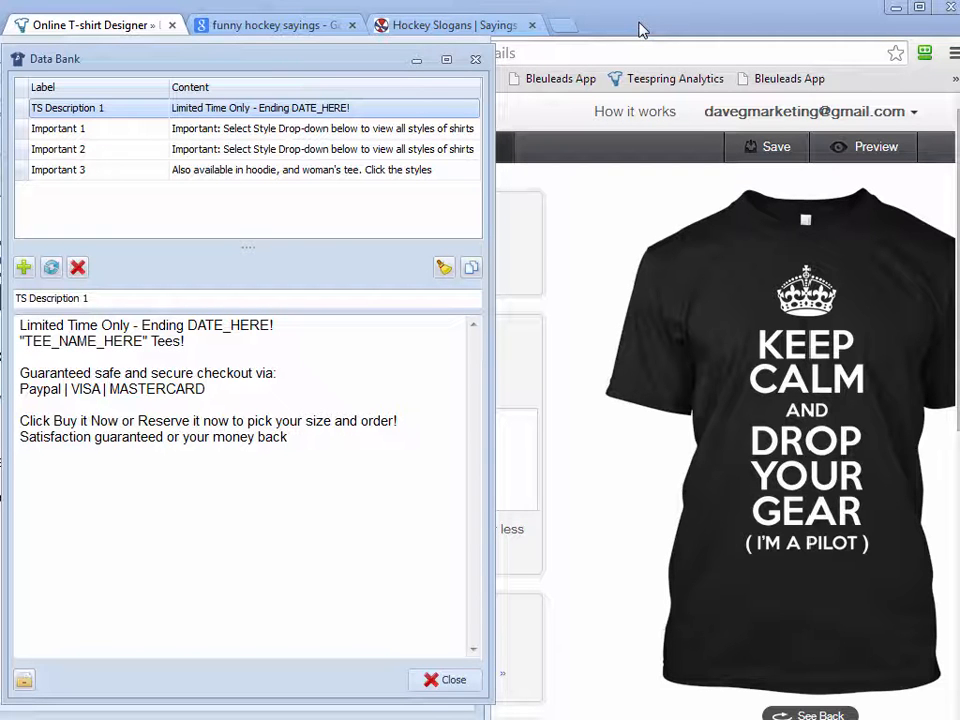
{"action": "left_click", "coordinate": [236, 130]}
{"action": "left_click", "coordinate": [240, 150]}
{"action": "left_click", "coordinate": [240, 169]}
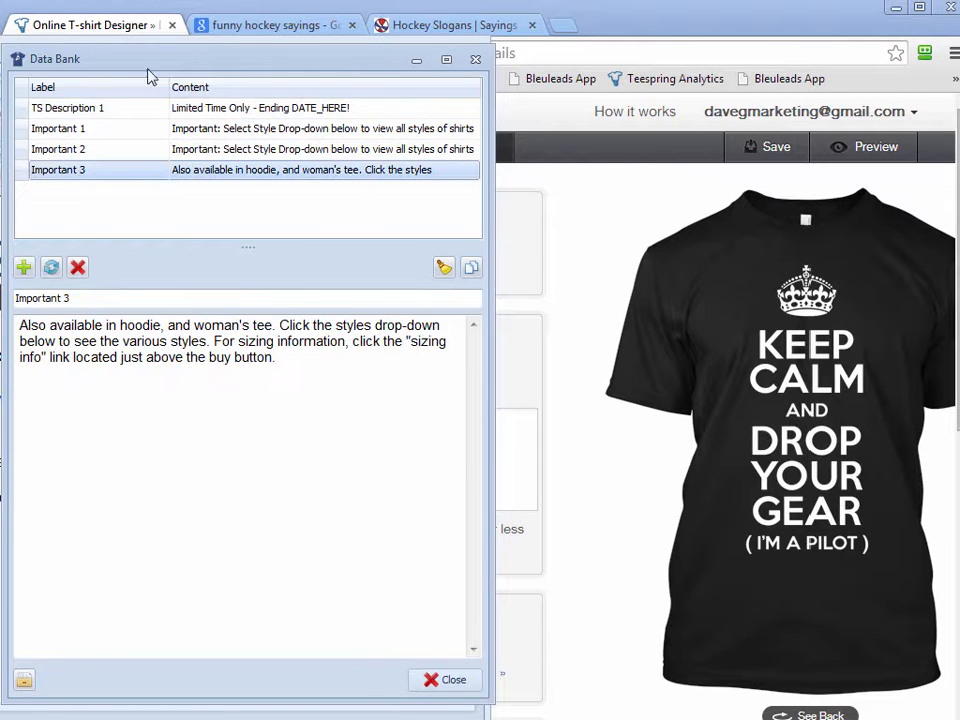
{"action": "left_click", "coordinate": [214, 107]}
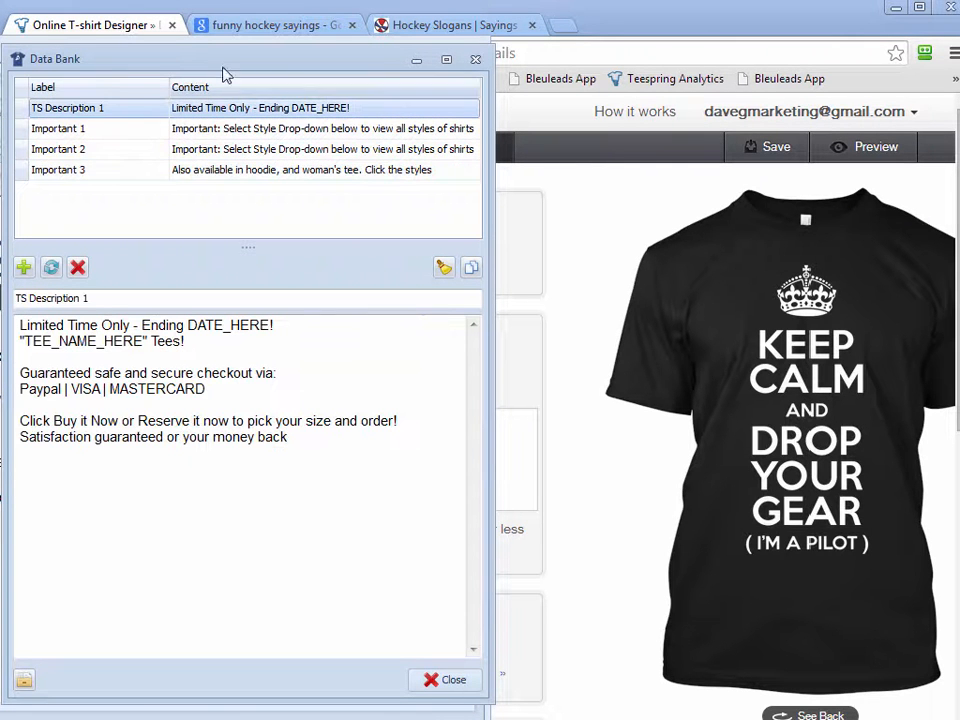
{"action": "left_click", "coordinate": [216, 128]}
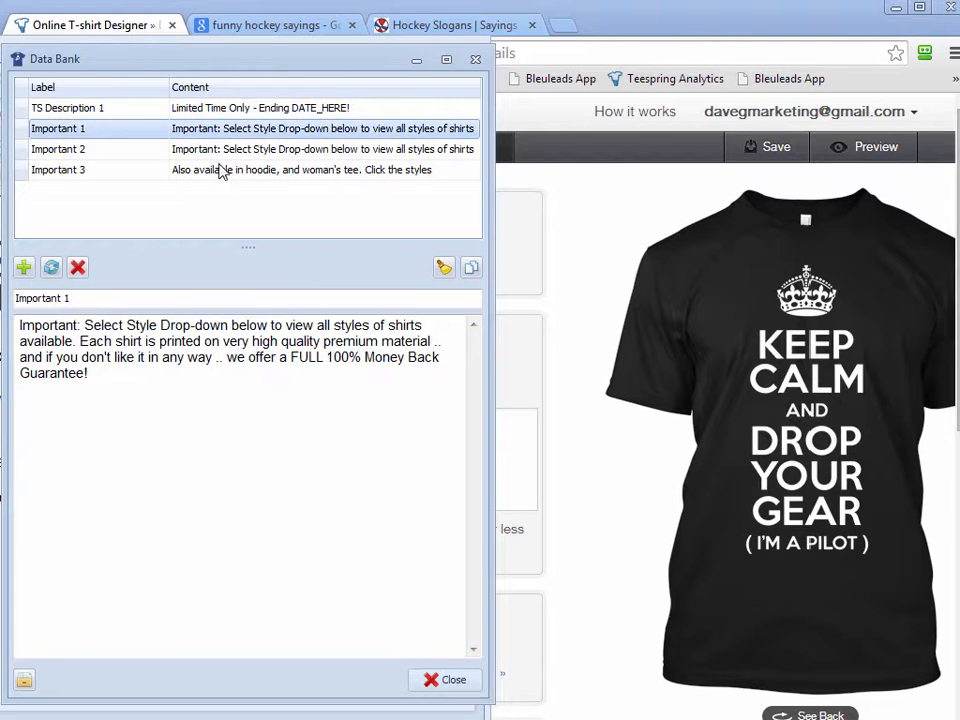
{"action": "left_click", "coordinate": [170, 149]}
{"action": "left_click", "coordinate": [168, 128]}
{"action": "left_click", "coordinate": [224, 107]}
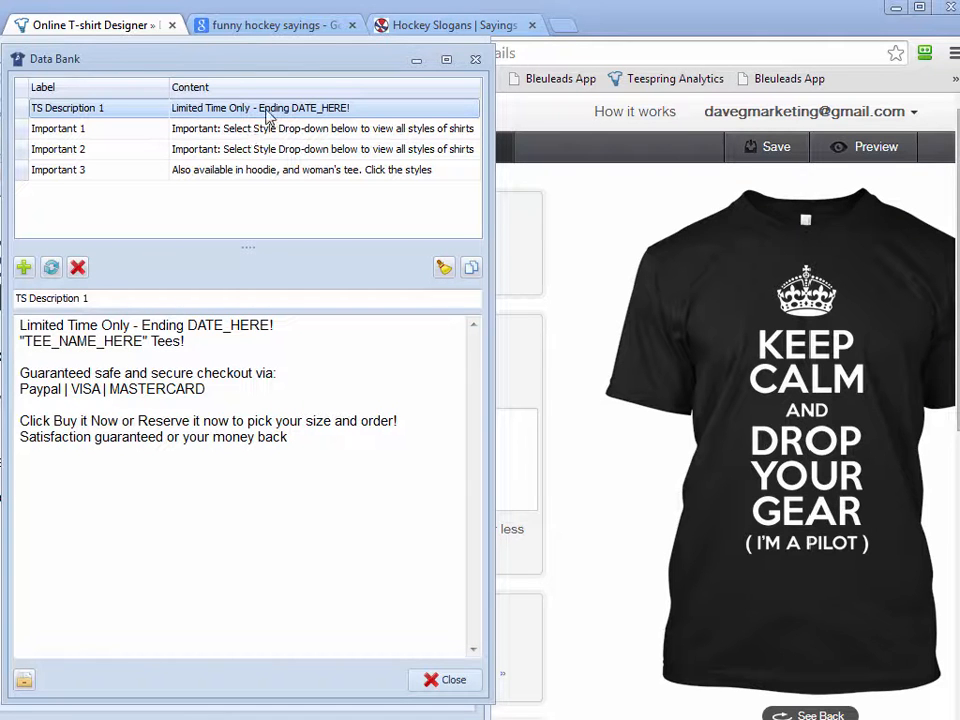
Copy the full text of TS Description 1 from the Data Bank and paste it into the Teespring campaign description.
{"action": "left_click_drag", "start_coordinate": [111, 296], "coordinate": [14, 298]}
{"action": "left_click", "coordinate": [167, 373]}
{"action": "left_click_drag", "start_coordinate": [313, 436], "coordinate": [111, 398]}
{"action": "key", "text": "ctrl+a"}
{"action": "left_click", "coordinate": [105, 373]}
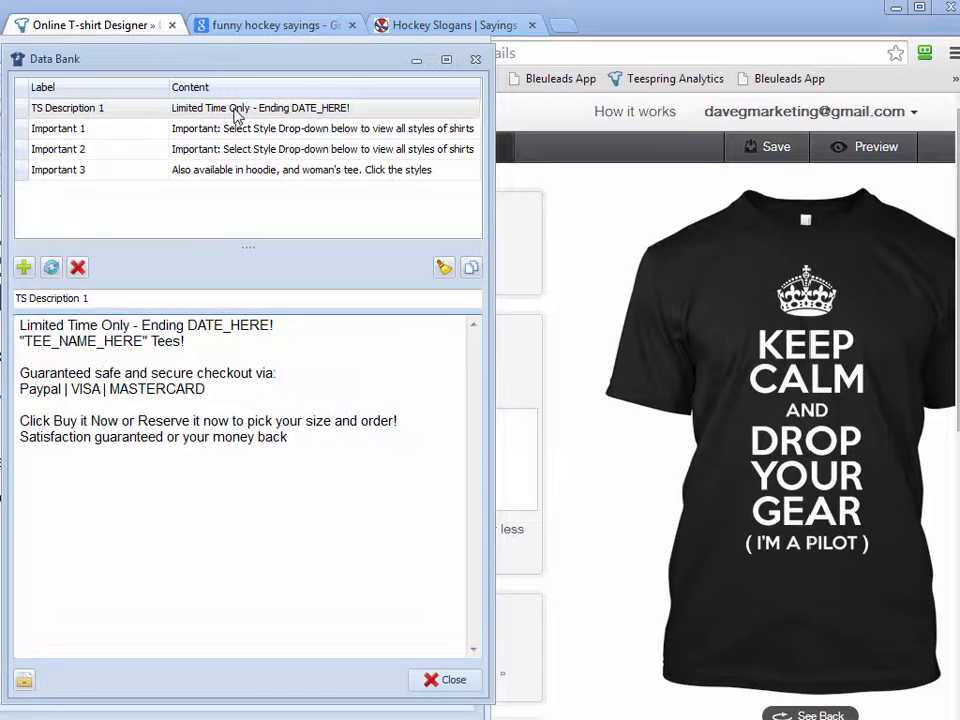
{"action": "key", "text": "ctrl+a"}
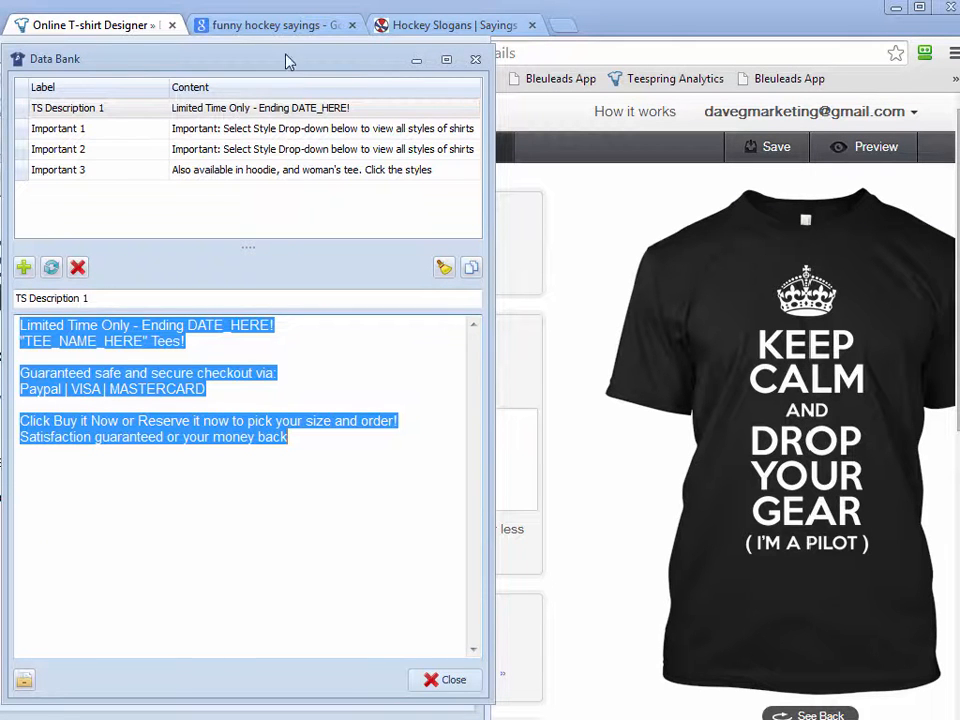
{"action": "left_click", "coordinate": [514, 439]}
{"action": "right_click", "coordinate": [225, 435]}
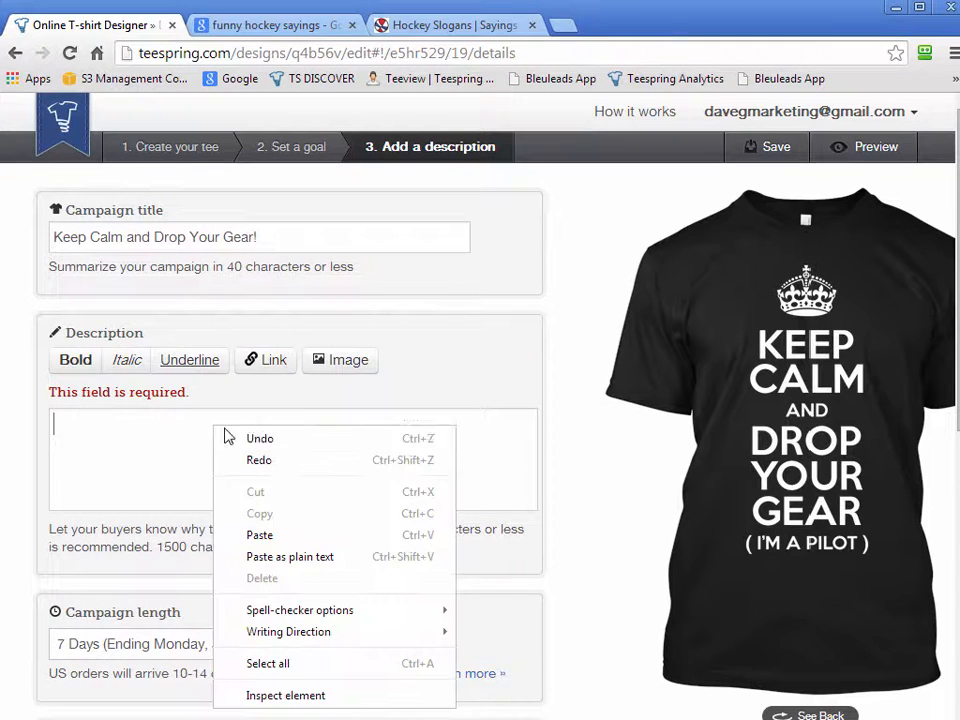
{"action": "left_click", "coordinate": [290, 535]}
{"action": "left_click_drag", "start_coordinate": [525, 471], "coordinate": [524, 429]}
Replace the description's DATE_HERE placeholder with "June 2nd" and TEE_NAME_HERE with "Keep Calm and Drop Your Gear".
{"action": "left_click_drag", "start_coordinate": [333, 425], "coordinate": [243, 423]}
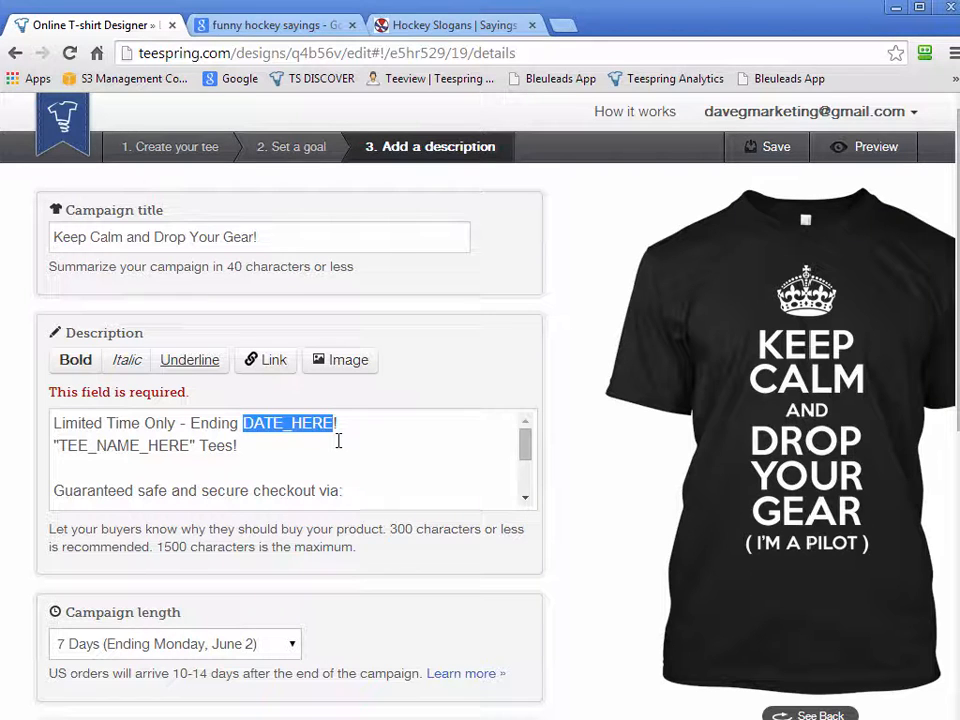
{"action": "type", "text": "June 2nd"}
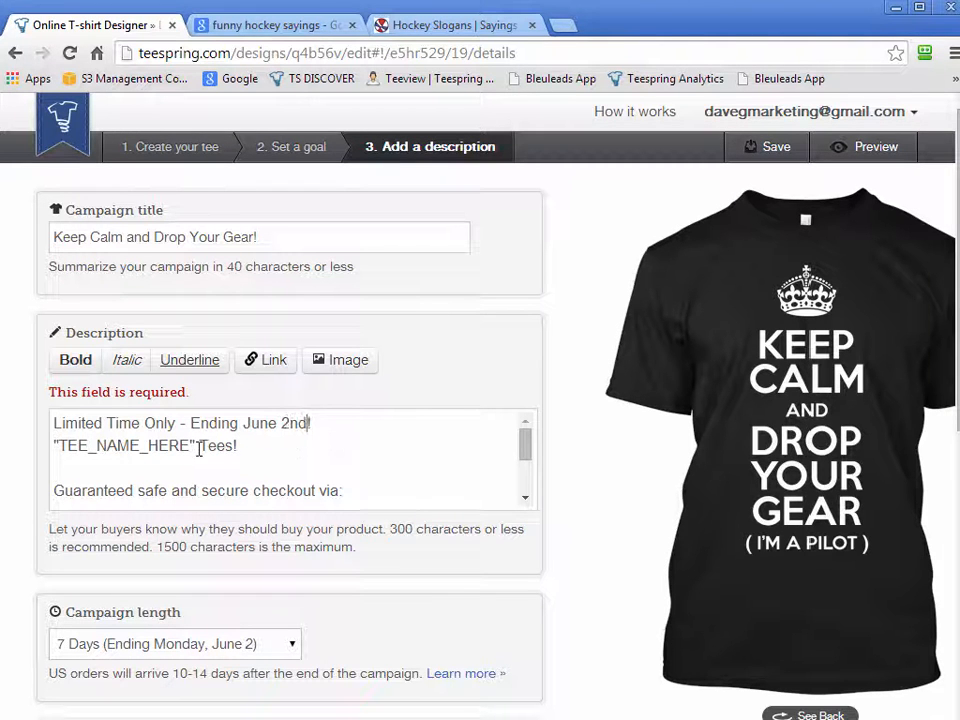
{"action": "left_click_drag", "start_coordinate": [190, 446], "coordinate": [58, 446]}
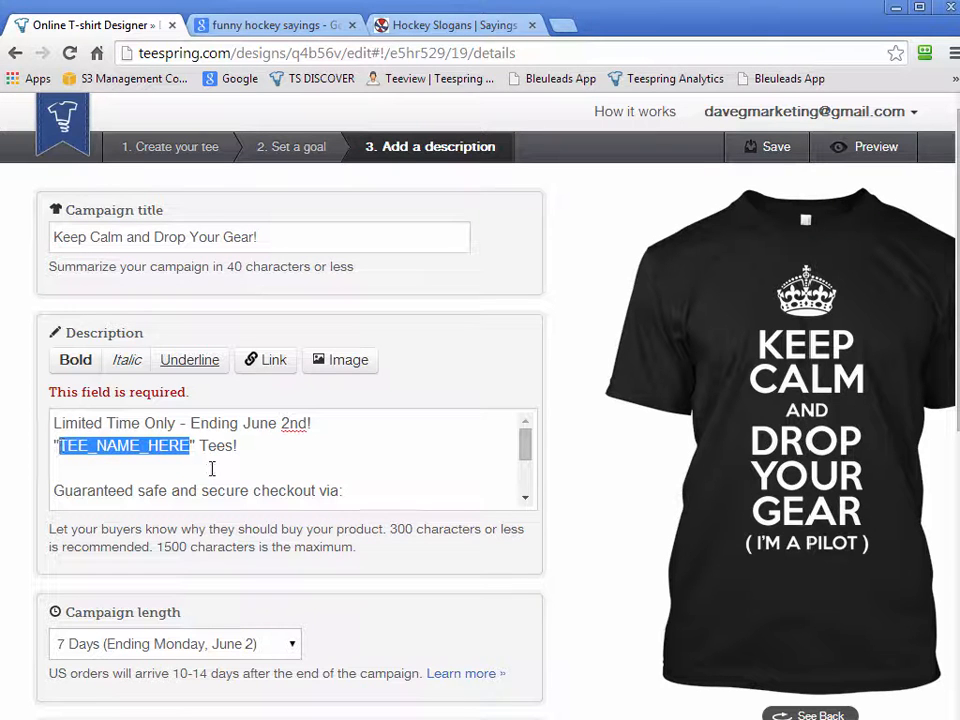
{"action": "type", "text": "Keep Calm"}
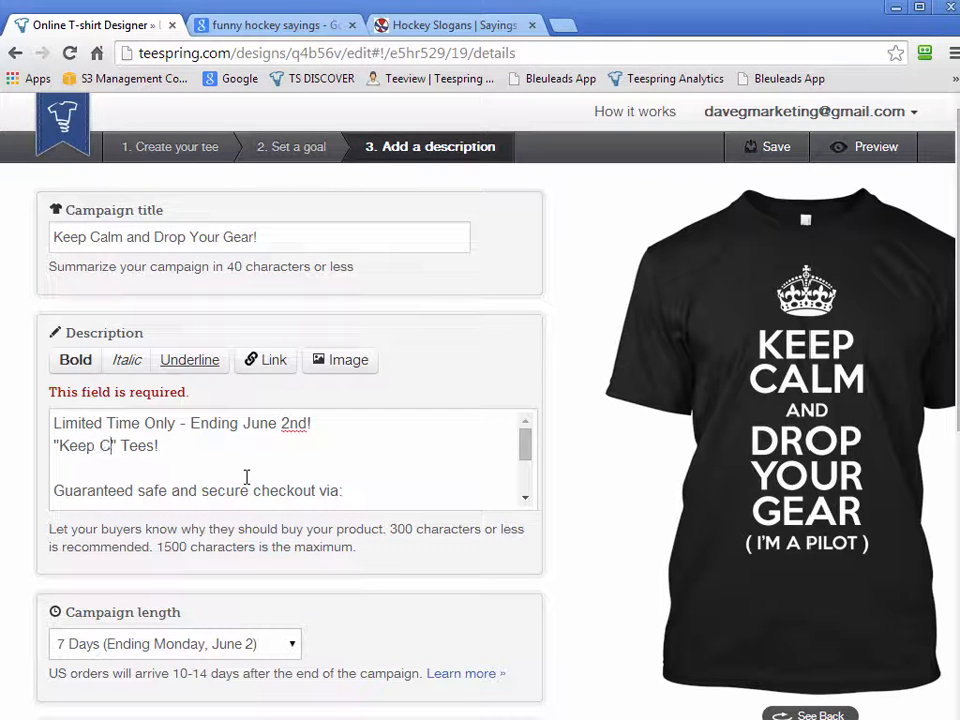
{"action": "type", "text": " and Drop Your Gear"}
Make the "Keep Calm and Drop Your Gear" Tees! line and the Paypal | VISA | MASTERCARD line of the description bold.
{"action": "key", "text": "End"}
{"action": "key", "text": "shift+Home"}
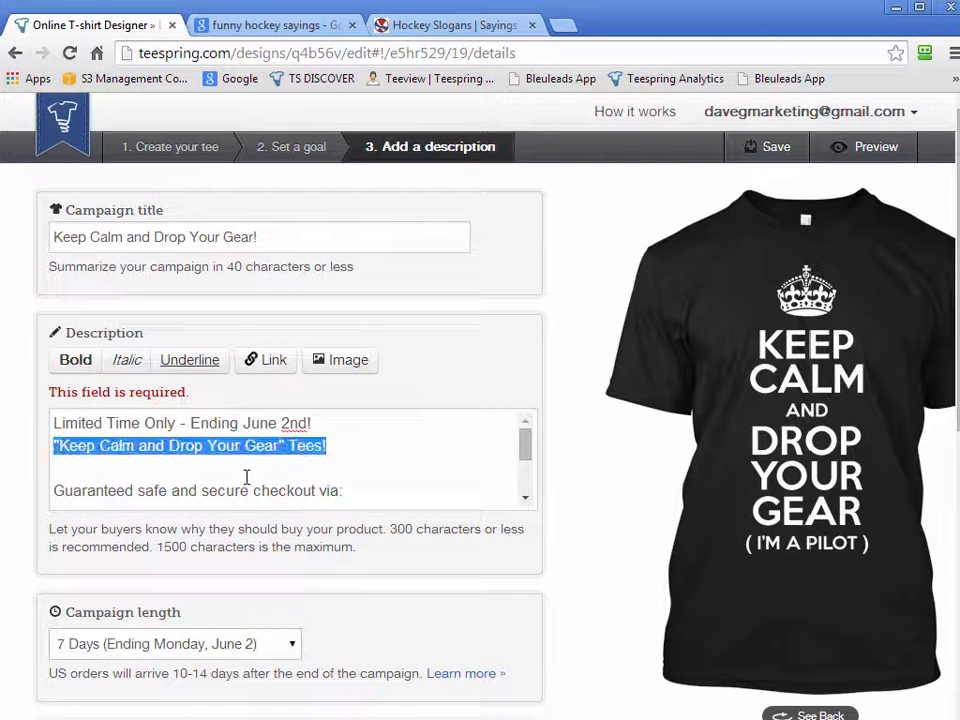
{"action": "left_click", "coordinate": [78, 363]}
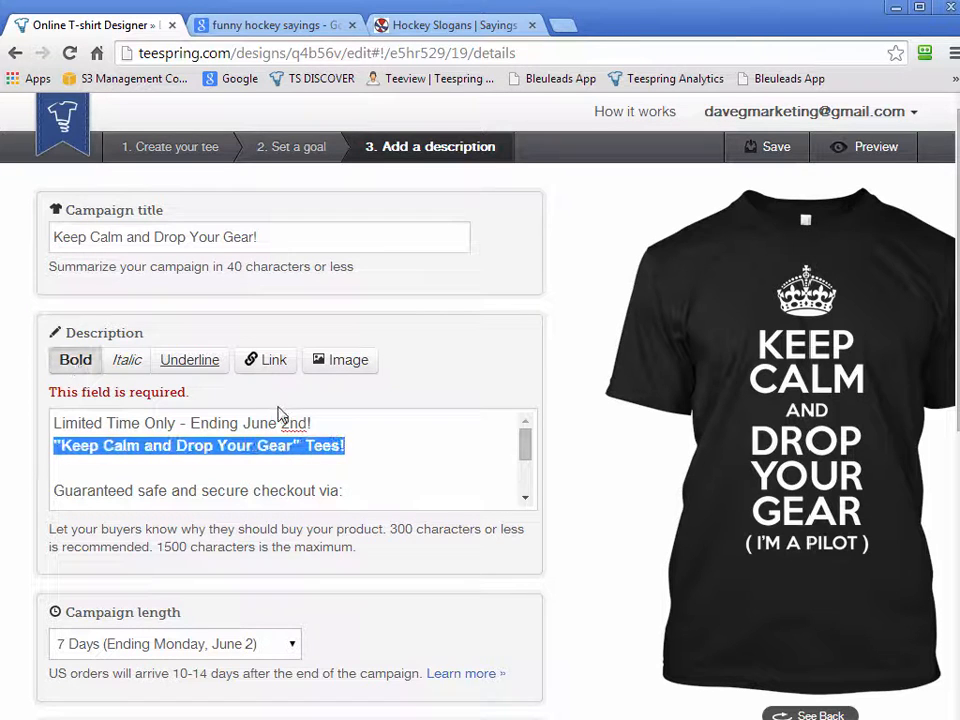
{"action": "left_click", "coordinate": [358, 487]}
{"action": "scroll", "coordinate": [531, 456], "scroll_direction": "down", "scroll_amount": 1}
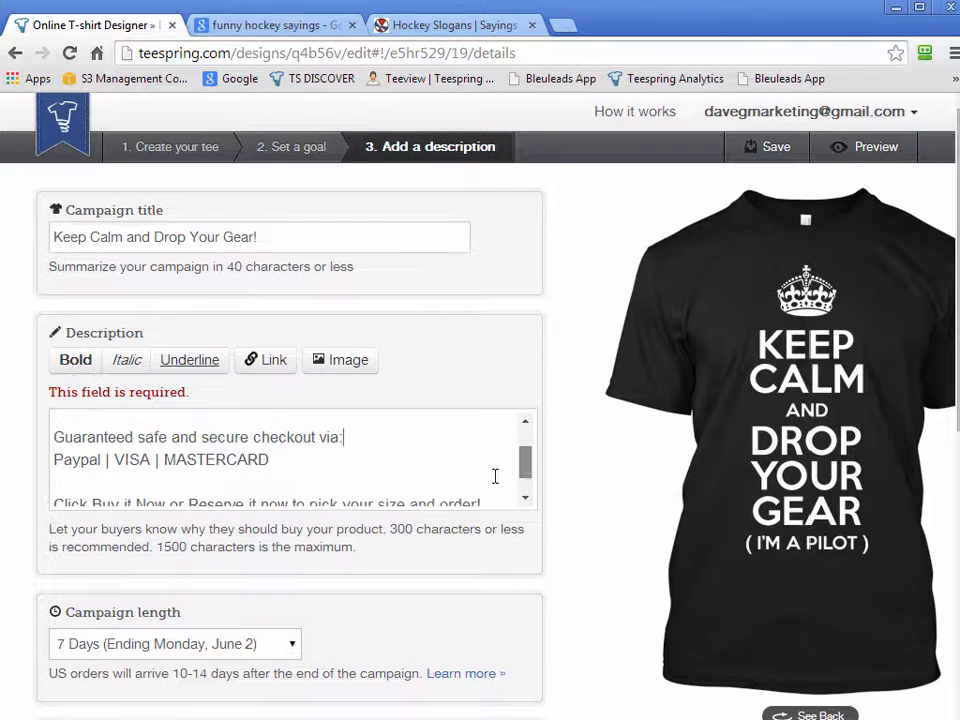
{"action": "left_click_drag", "start_coordinate": [306, 457], "coordinate": [57, 460]}
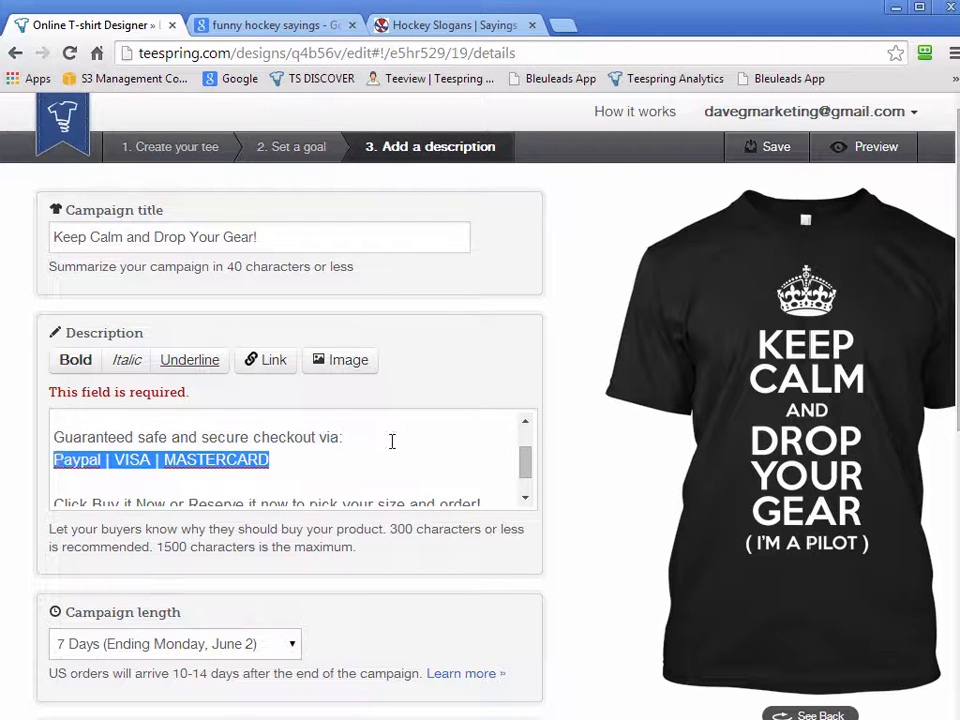
{"action": "left_click", "coordinate": [68, 366]}
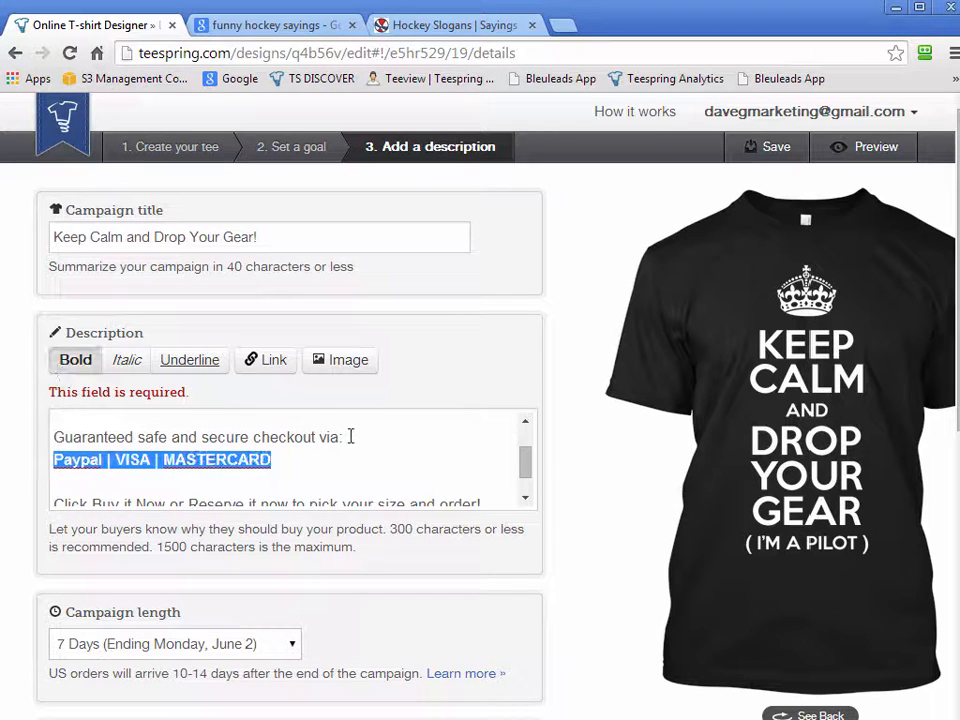
{"action": "left_click", "coordinate": [332, 484]}
Make the phrases "Buy it Now" and "Reserve it now" in the description's ordering line bold.
{"action": "left_click_drag", "start_coordinate": [523, 465], "coordinate": [523, 485]}
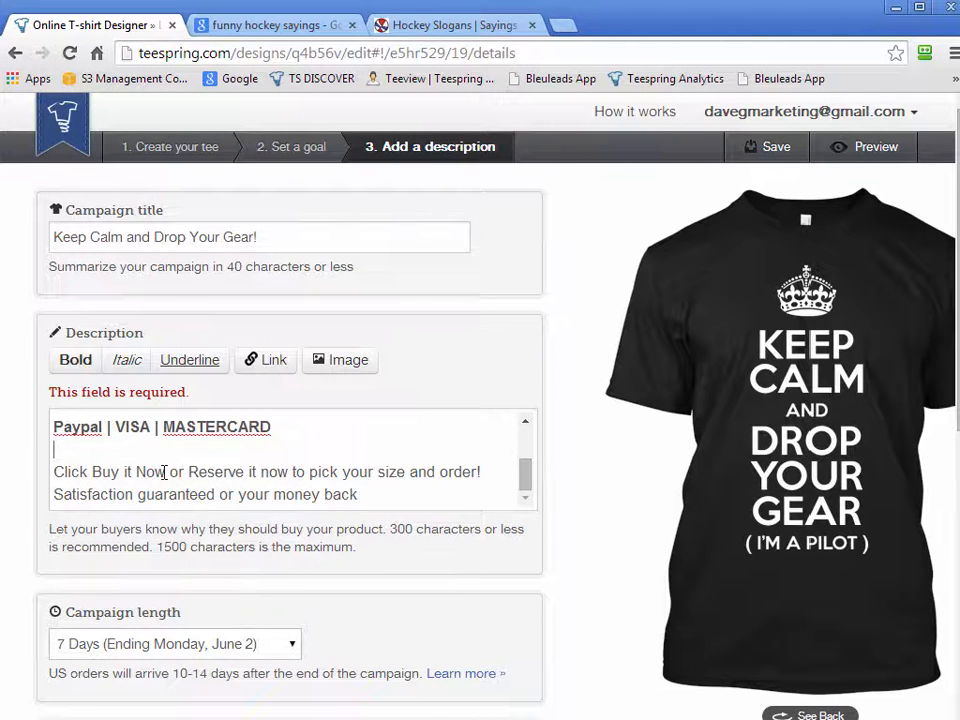
{"action": "left_click_drag", "start_coordinate": [166, 472], "coordinate": [92, 471]}
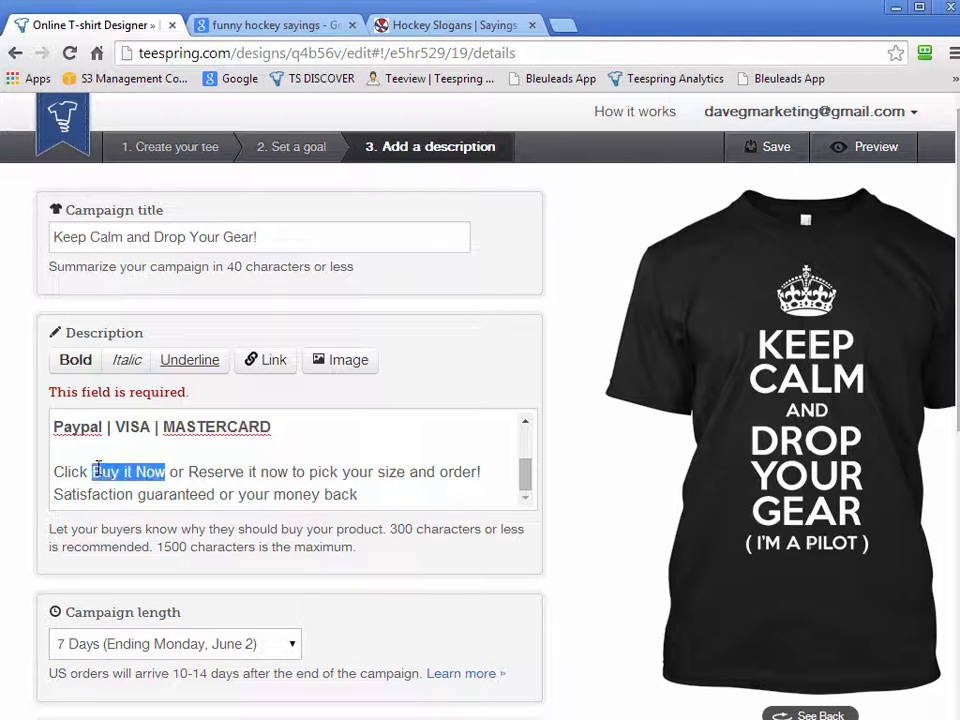
{"action": "left_click", "coordinate": [75, 360]}
{"action": "left_click_drag", "start_coordinate": [294, 474], "coordinate": [197, 471]}
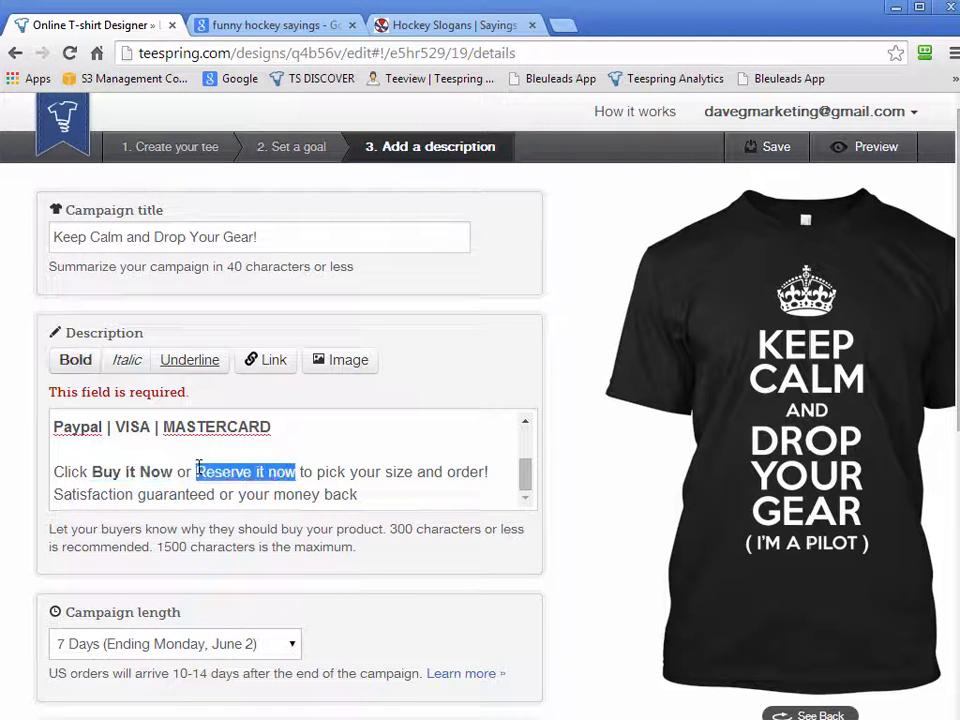
{"action": "left_click", "coordinate": [318, 477]}
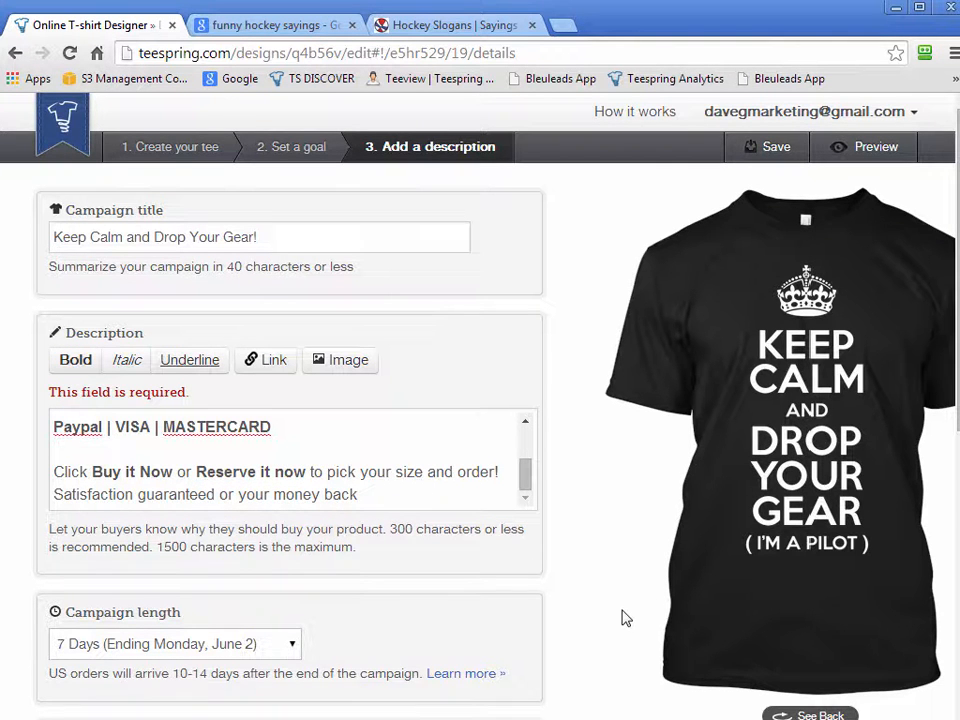
{"action": "scroll", "coordinate": [621, 617], "scroll_direction": "down", "scroll_amount": 5}
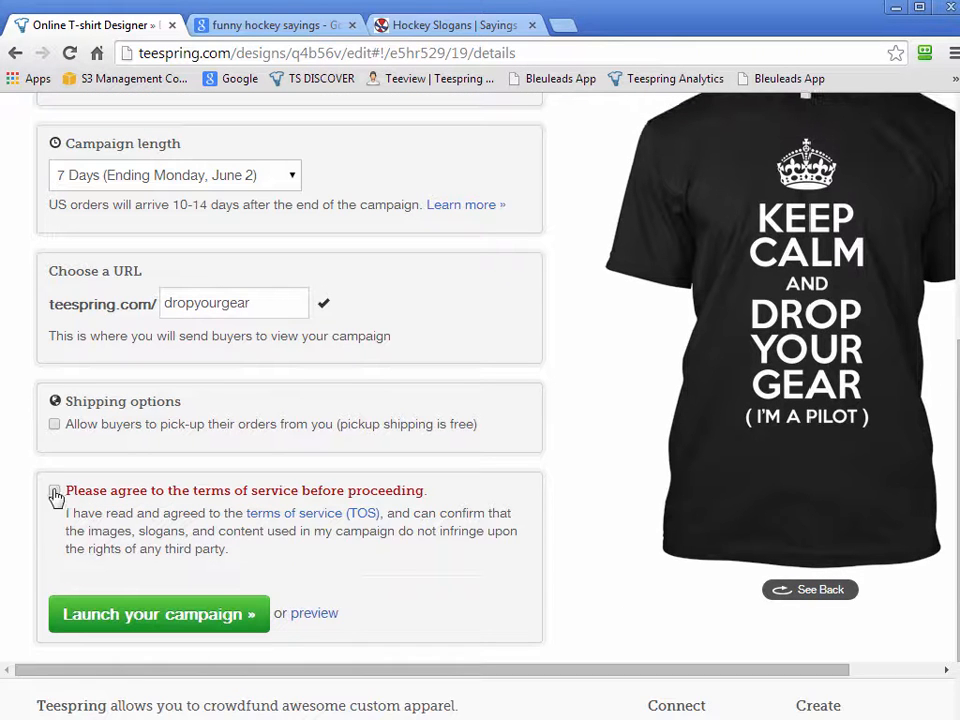
Agree to the terms of service and launch the Keep Calm and Drop Your Gear campaign.
{"action": "left_click", "coordinate": [54, 491]}
{"action": "scroll", "coordinate": [600, 577], "scroll_direction": "up", "scroll_amount": 5}
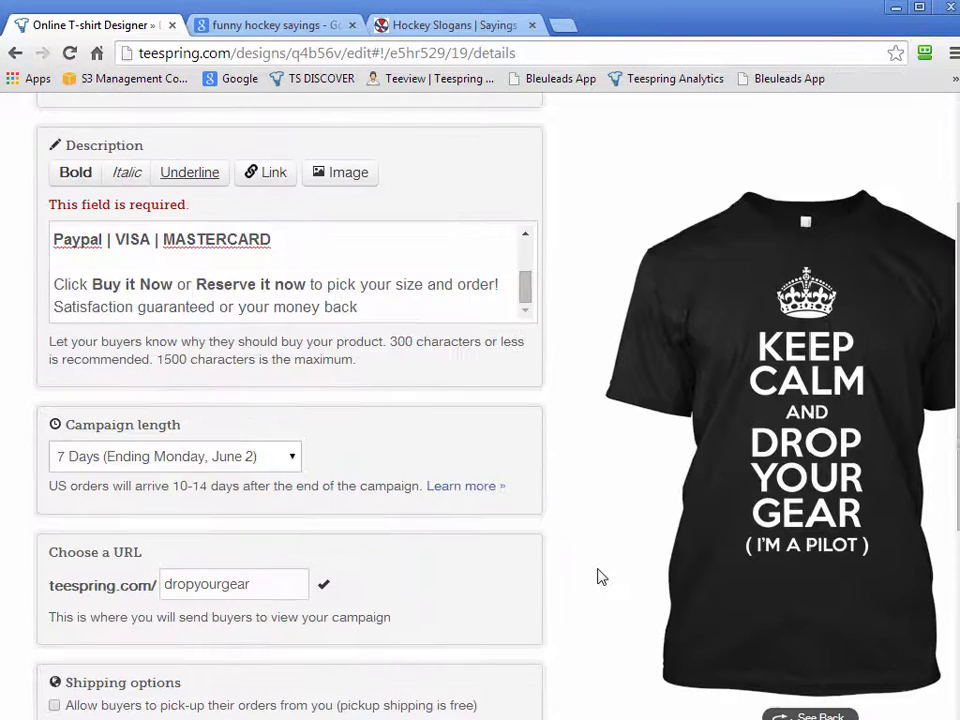
{"action": "scroll", "coordinate": [600, 577], "scroll_direction": "down", "scroll_amount": 4}
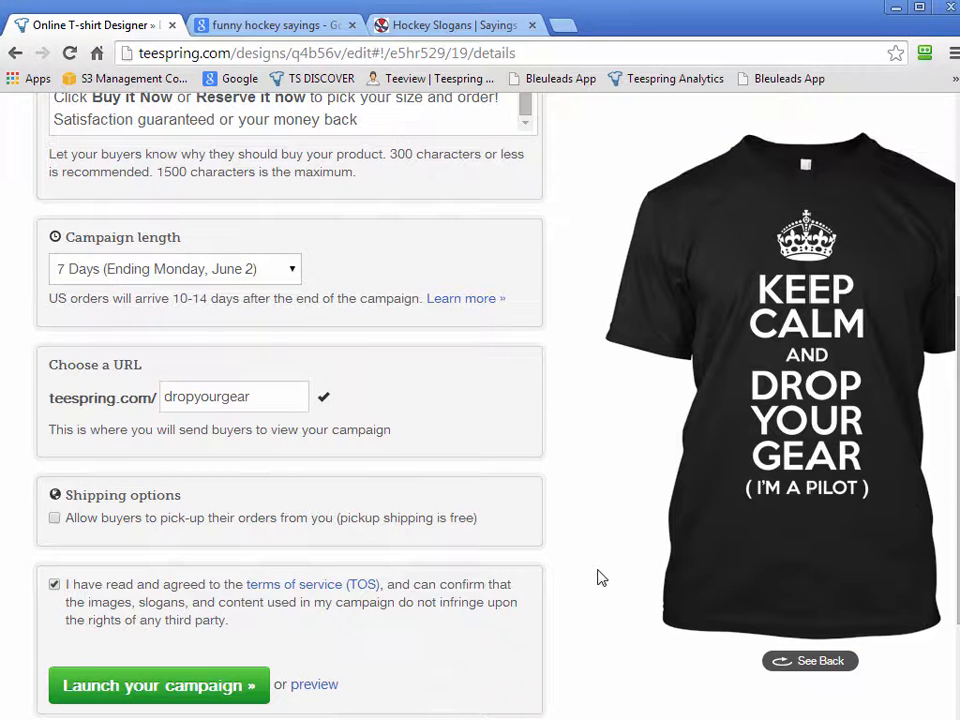
{"action": "scroll", "coordinate": [600, 577], "scroll_direction": "down", "scroll_amount": 1}
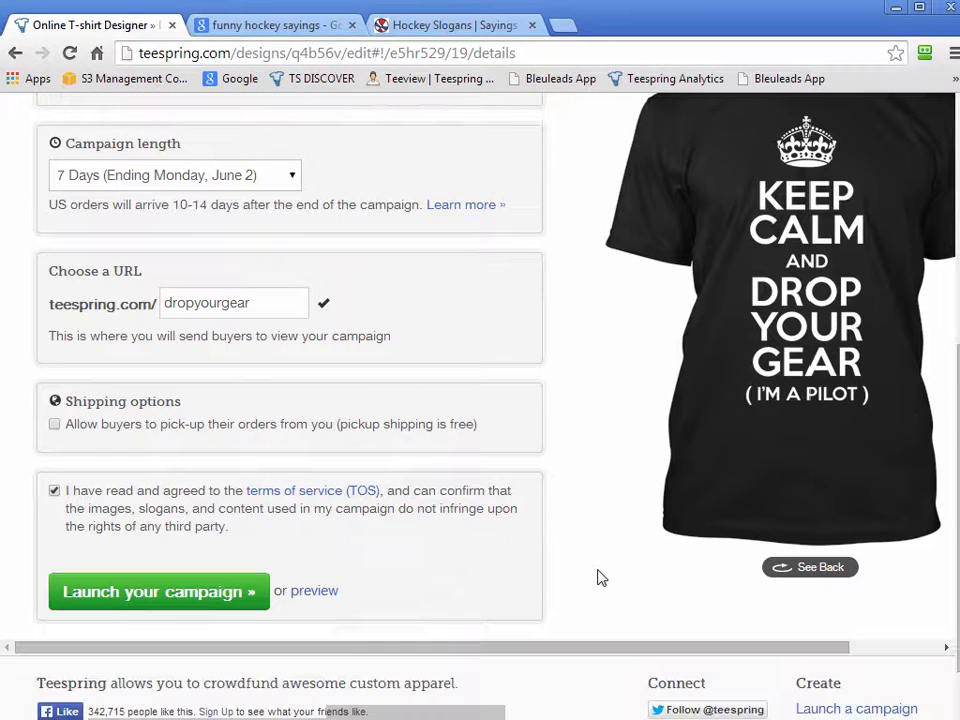
{"action": "left_click", "coordinate": [150, 595]}
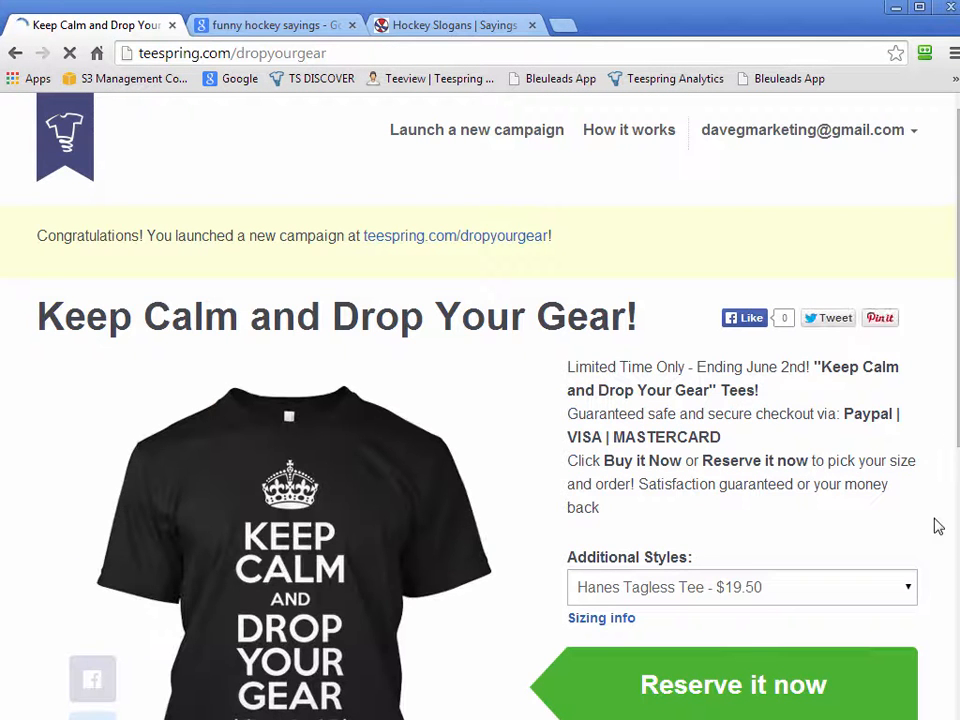
Review the launched campaign page, examining its title, description, shirt image, style and price, sales goal and countdown.
{"action": "scroll", "coordinate": [938, 526], "scroll_direction": "down", "scroll_amount": 5}
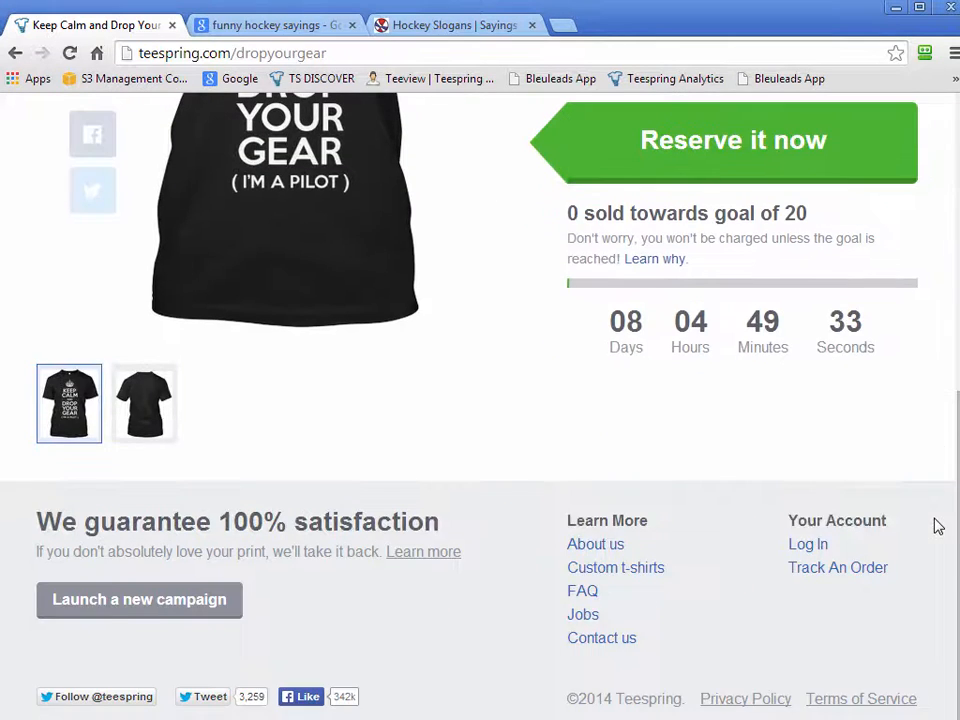
{"action": "scroll", "coordinate": [938, 526], "scroll_direction": "up", "scroll_amount": 1}
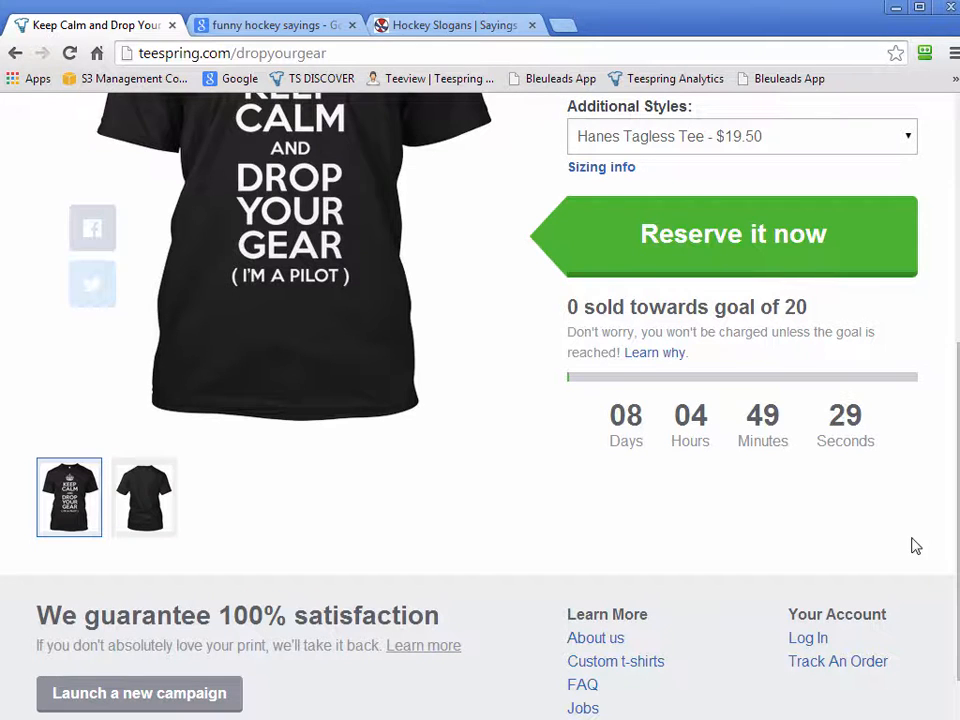
{"action": "scroll", "coordinate": [932, 538], "scroll_direction": "up", "scroll_amount": 2}
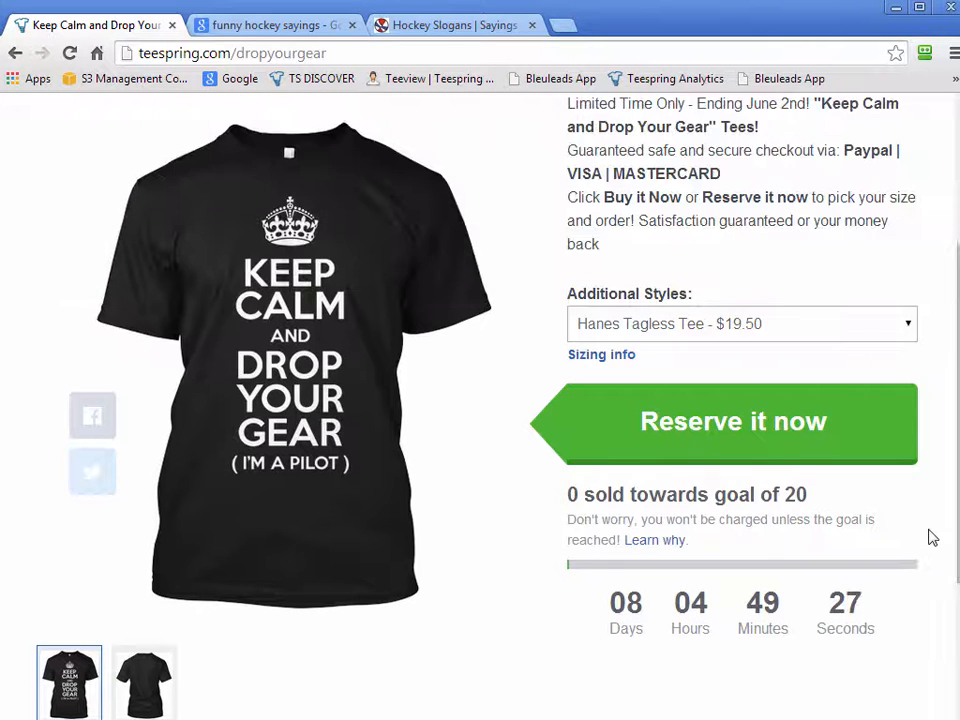
{"action": "scroll", "coordinate": [932, 538], "scroll_direction": "up", "scroll_amount": 1}
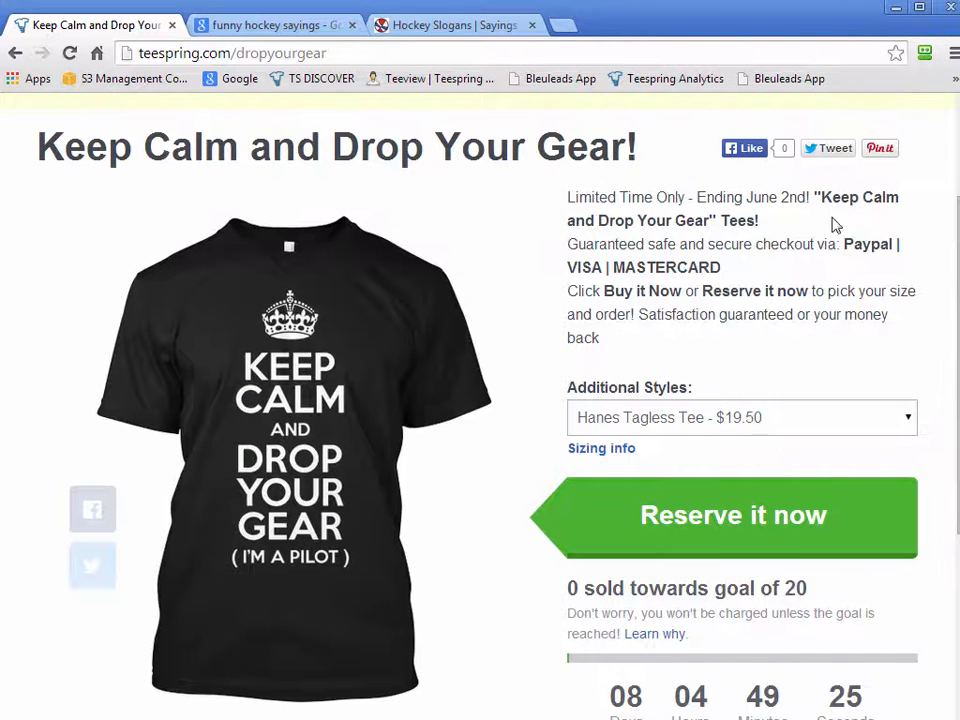
{"action": "left_click", "coordinate": [885, 285]}
{"action": "scroll", "coordinate": [886, 286], "scroll_direction": "down", "scroll_amount": 1}
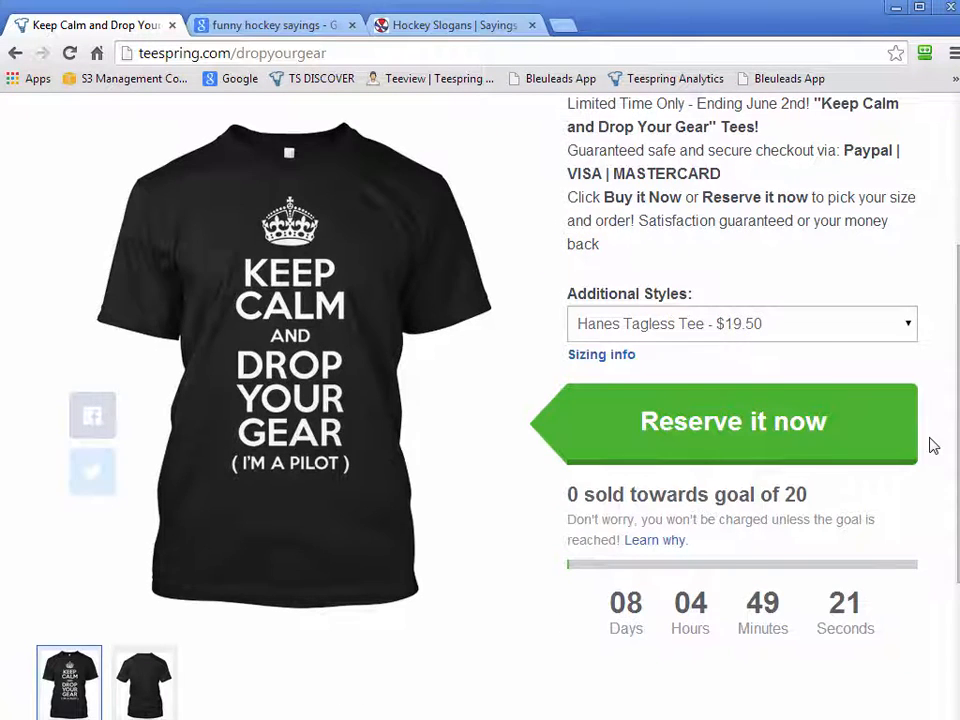
{"action": "scroll", "coordinate": [929, 443], "scroll_direction": "up", "scroll_amount": 2}
{"action": "mouse_move", "coordinate": [959, 490]}
{"action": "left_mouse_down"}
{"action": "mouse_move", "coordinate": [806, 491]}
{"action": "mouse_move", "coordinate": [959, 491]}
{"action": "left_mouse_up"}
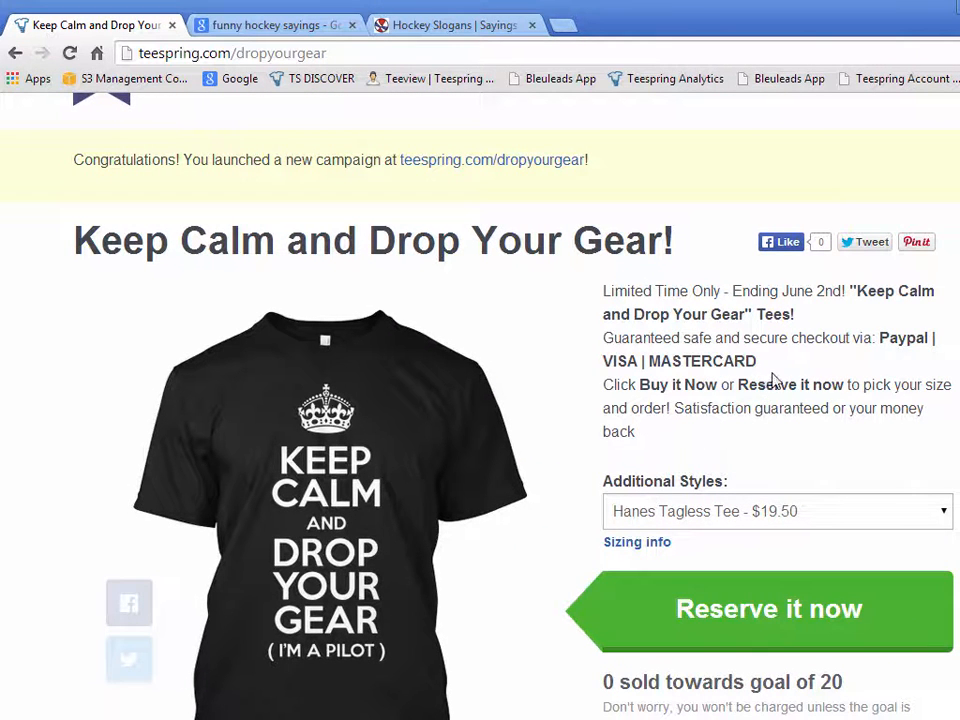
{"action": "scroll", "coordinate": [885, 375], "scroll_direction": "down", "scroll_amount": 3}
{"action": "scroll", "coordinate": [915, 437], "scroll_direction": "up", "scroll_amount": 4}
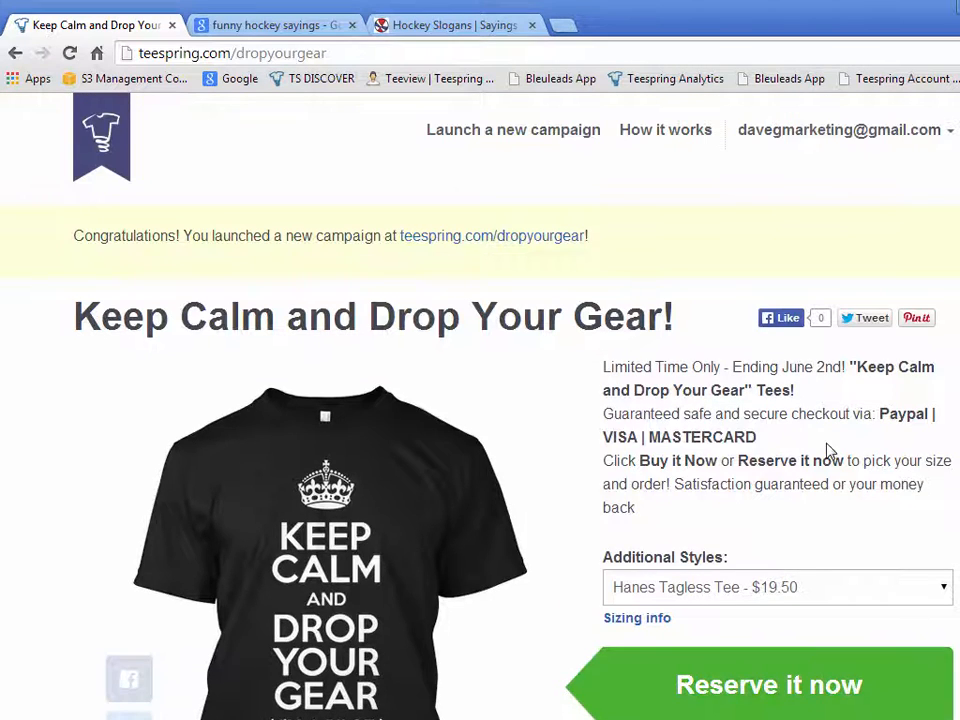